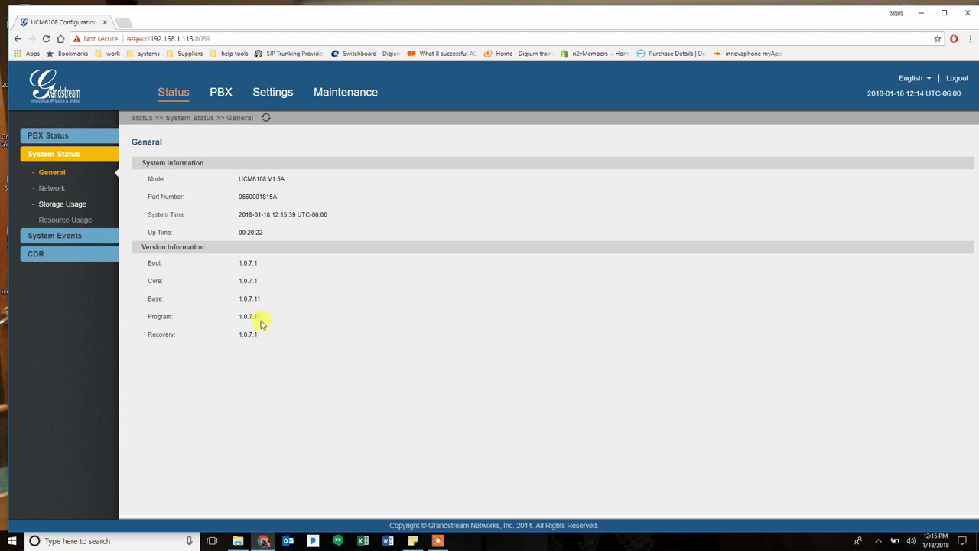
Confirm the program version is 1.0.7.11 and create a new local configuration backup
drag(260, 317, 206, 313)
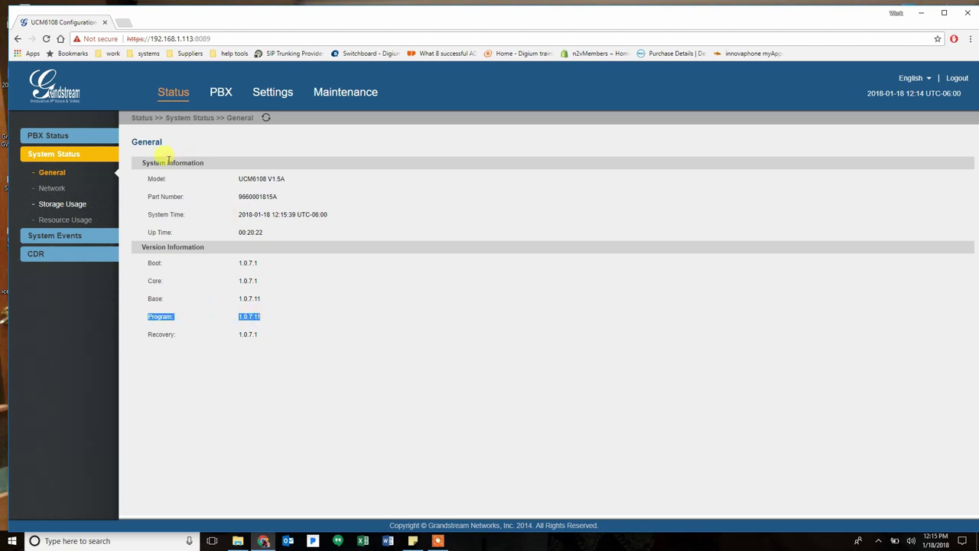
click(323, 91)
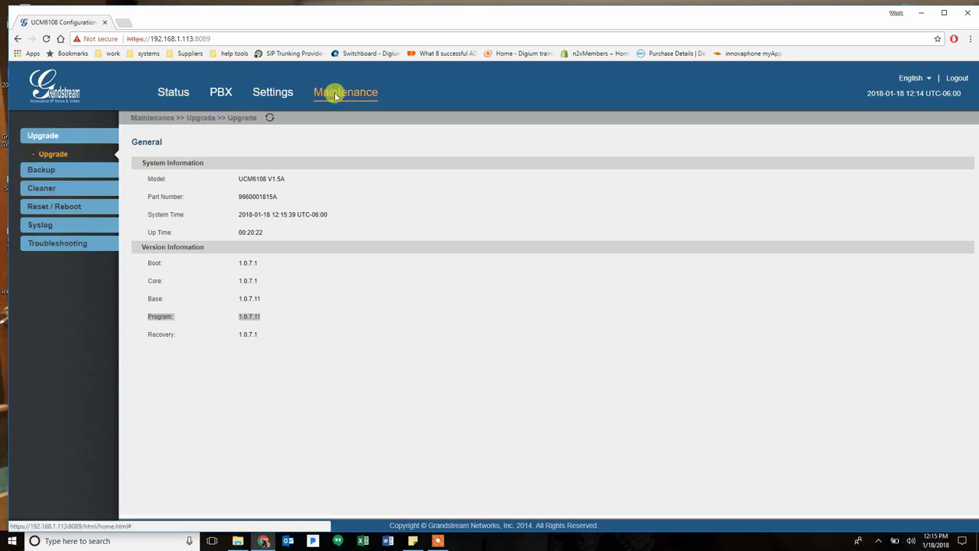
click(98, 170)
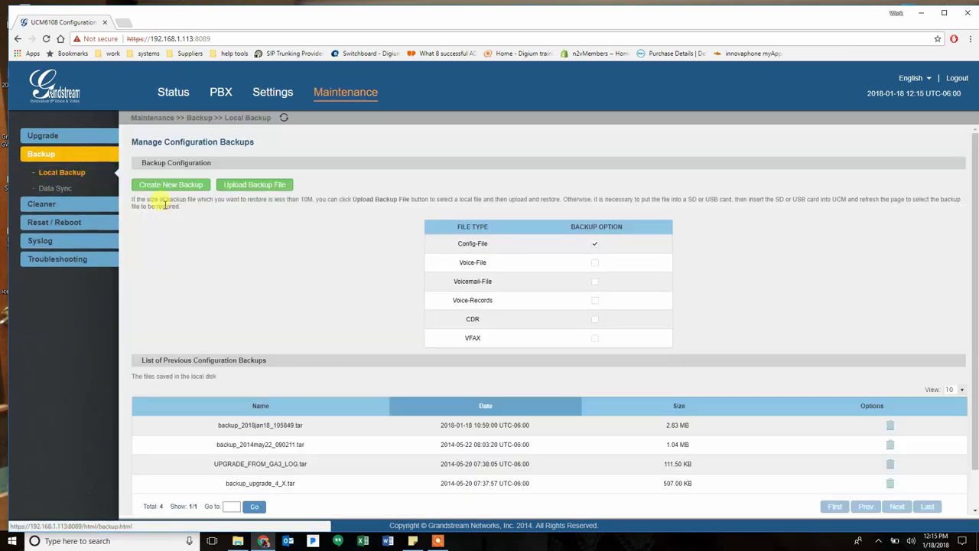
click(190, 191)
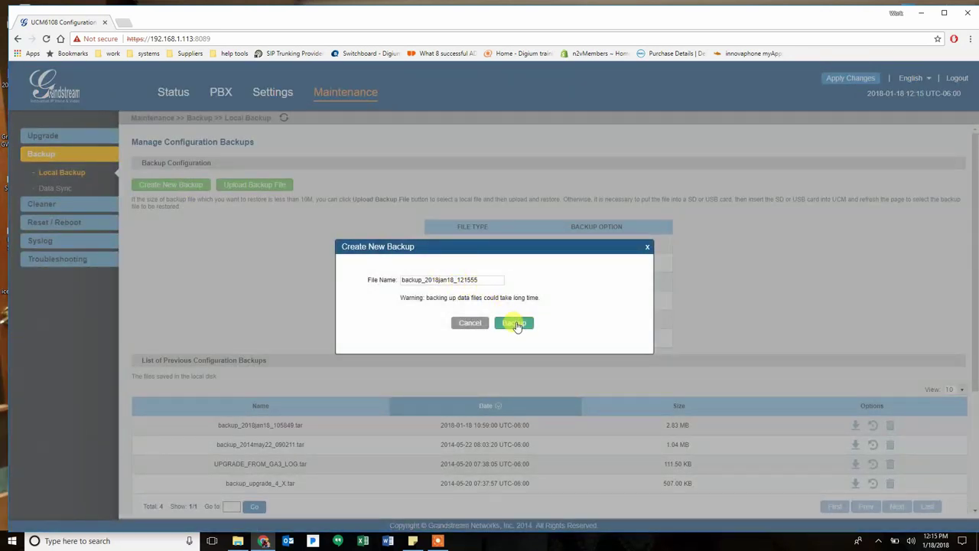
click(515, 324)
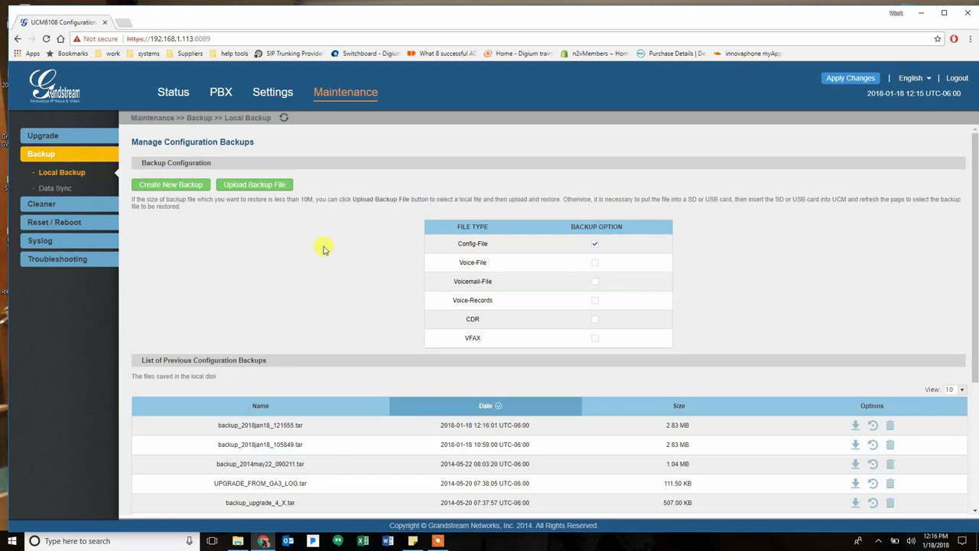
Download the new backup_2018jan18_121555.tar backup file to the computer
click(438, 541)
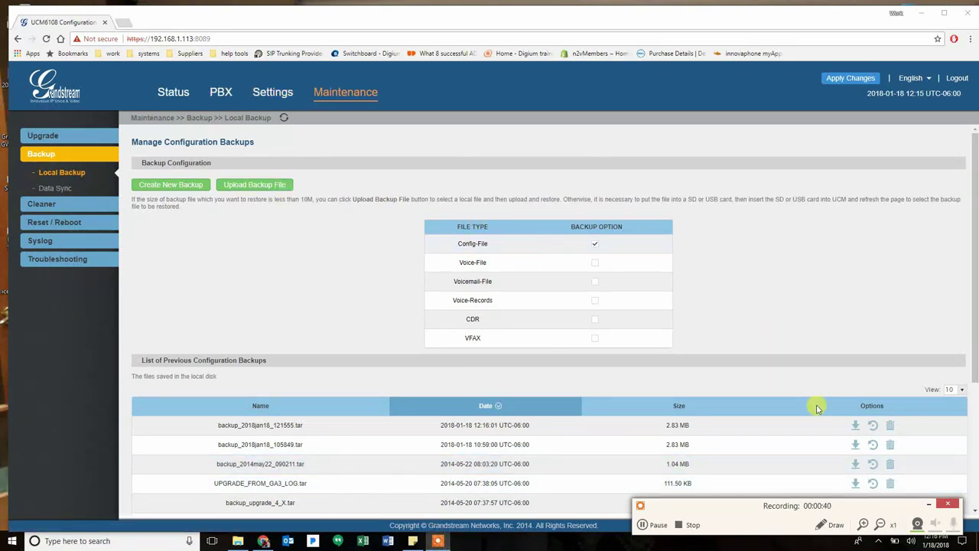
click(855, 426)
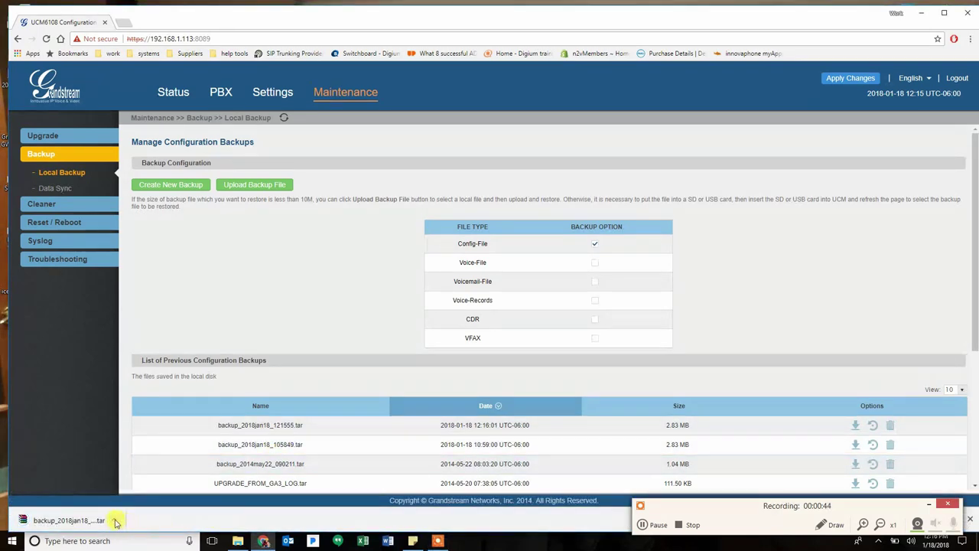
click(114, 521)
Show the downloaded backup in the Downloads folder and delete screen_recorder_setup.exe
click(139, 487)
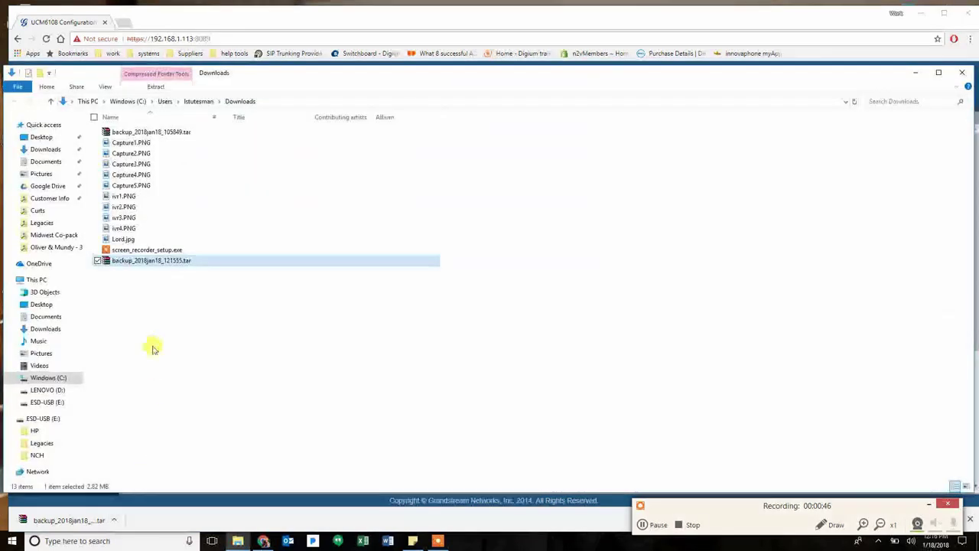
click(147, 251)
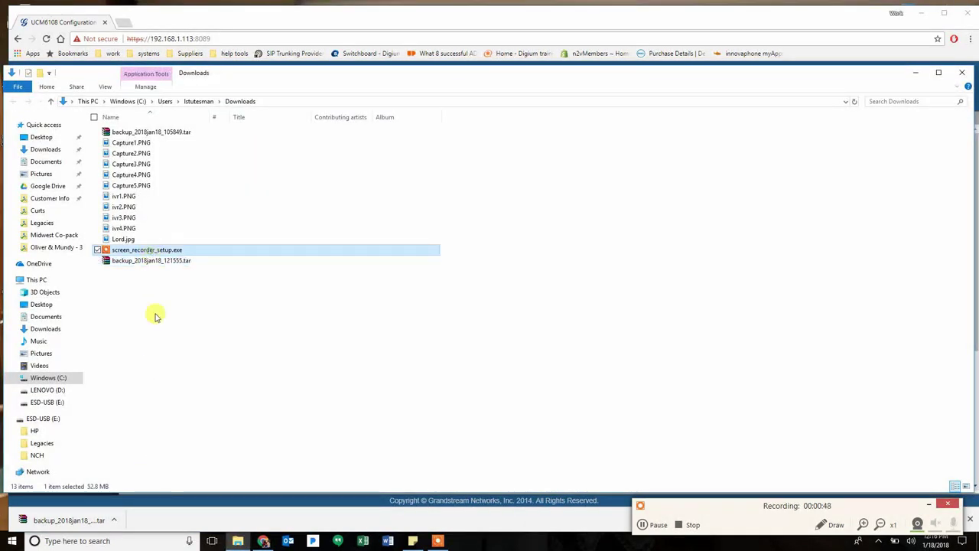
key(Delete)
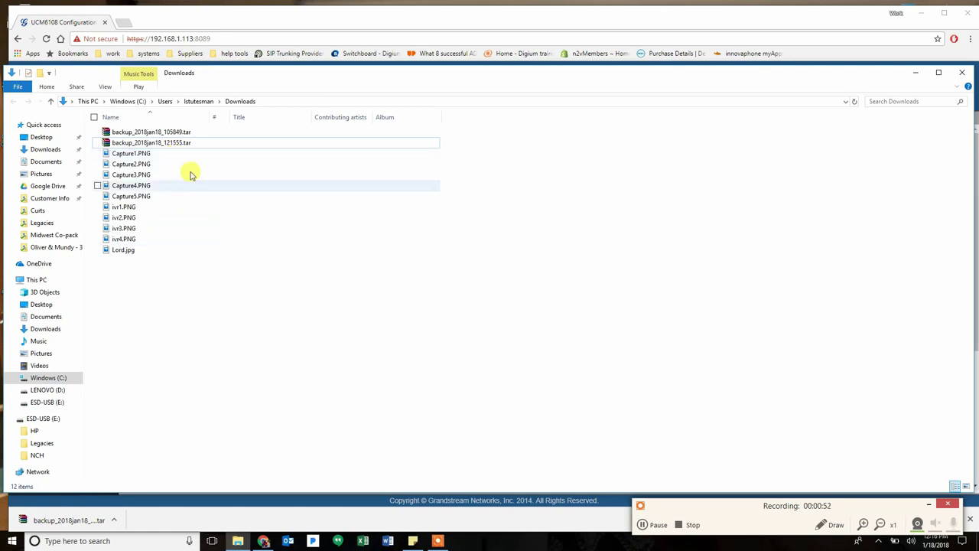
Try the large icons and list layouts, then return Downloads to the details view
click(175, 133)
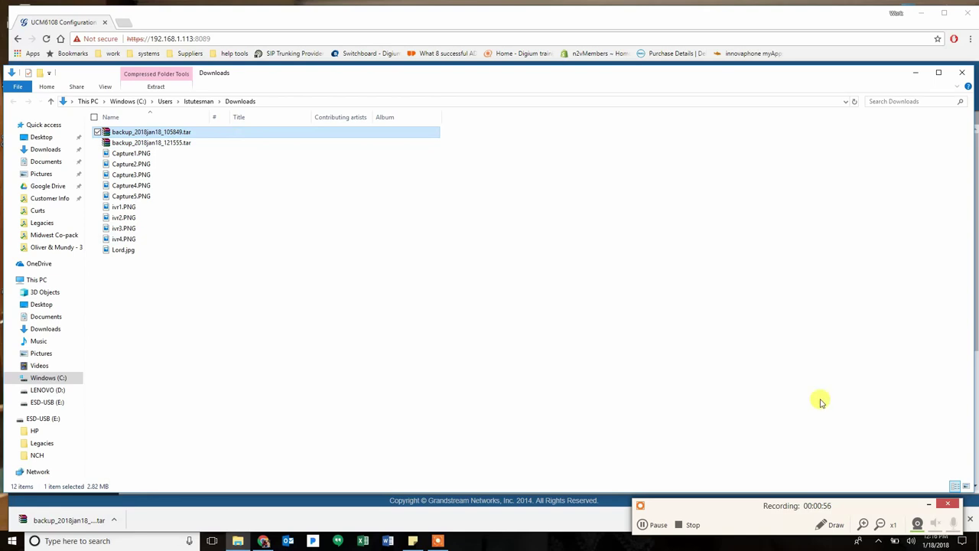
click(929, 504)
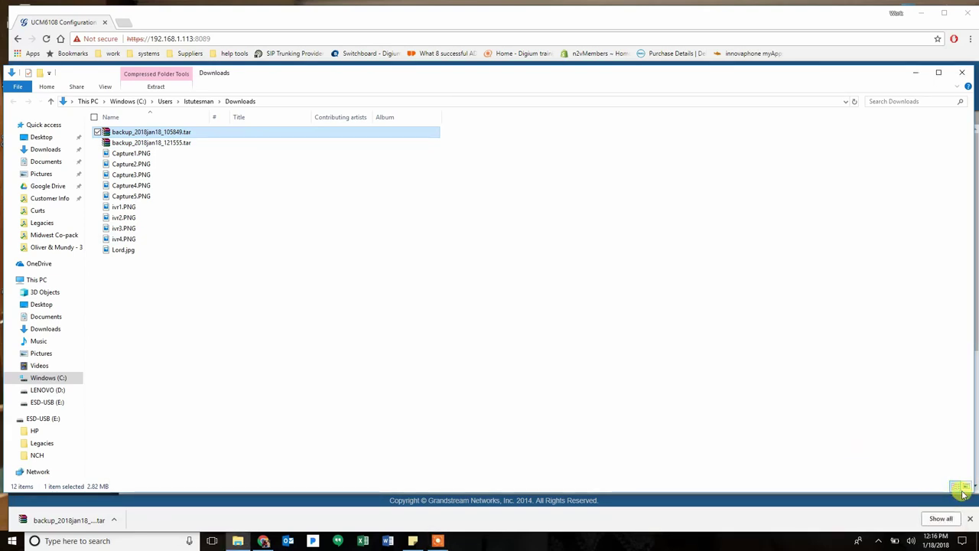
click(967, 487)
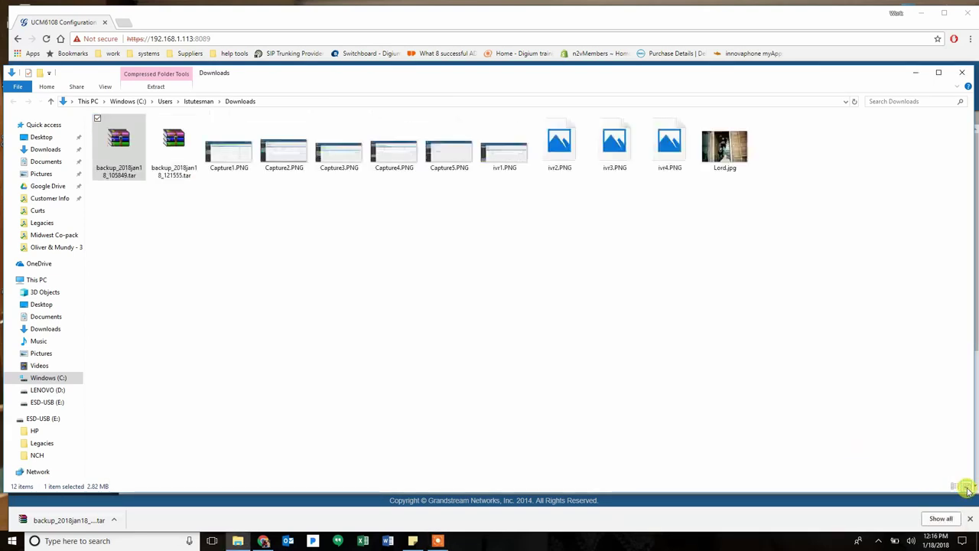
click(957, 487)
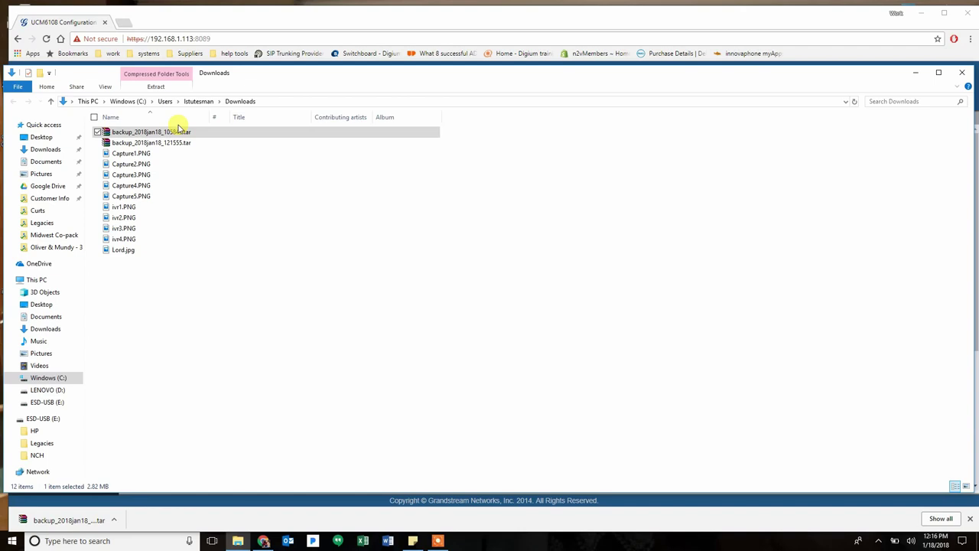
click(104, 86)
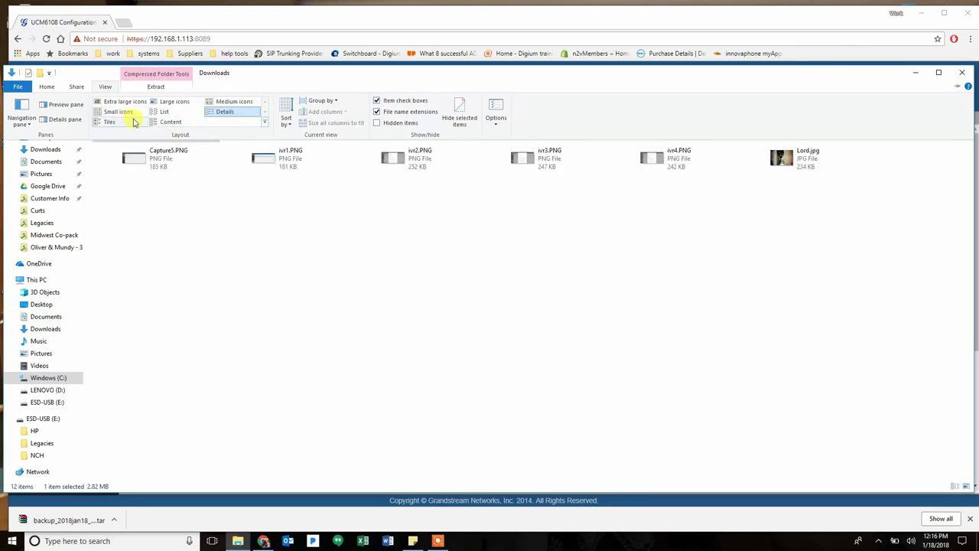
click(162, 111)
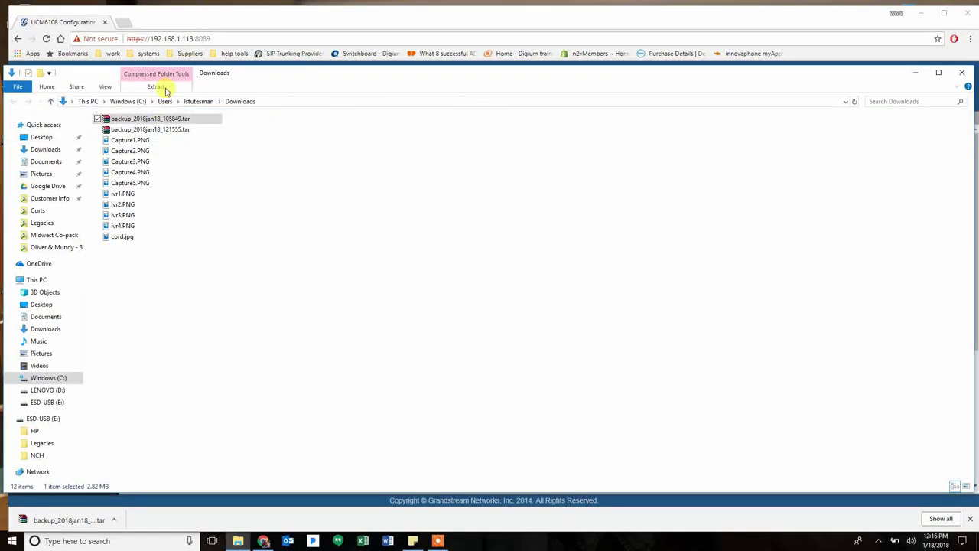
click(105, 88)
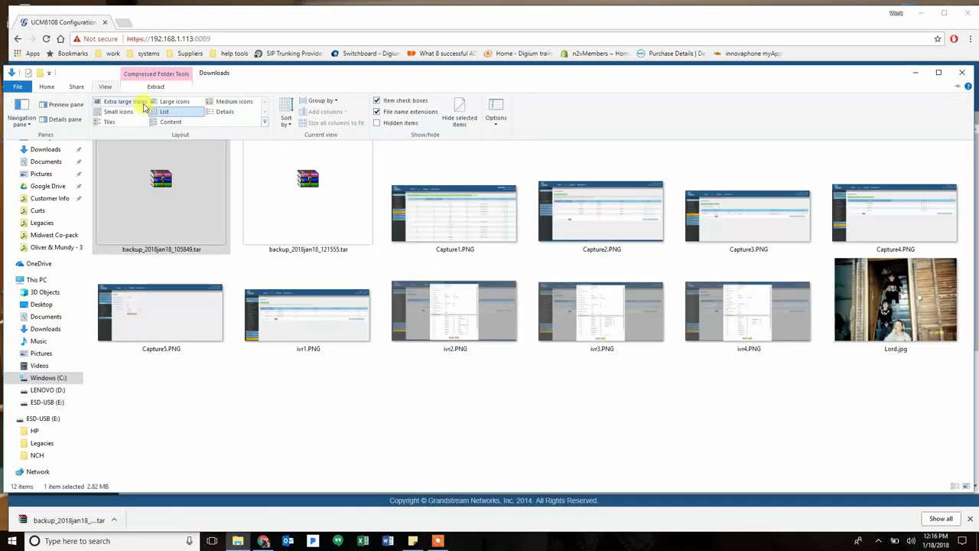
click(218, 113)
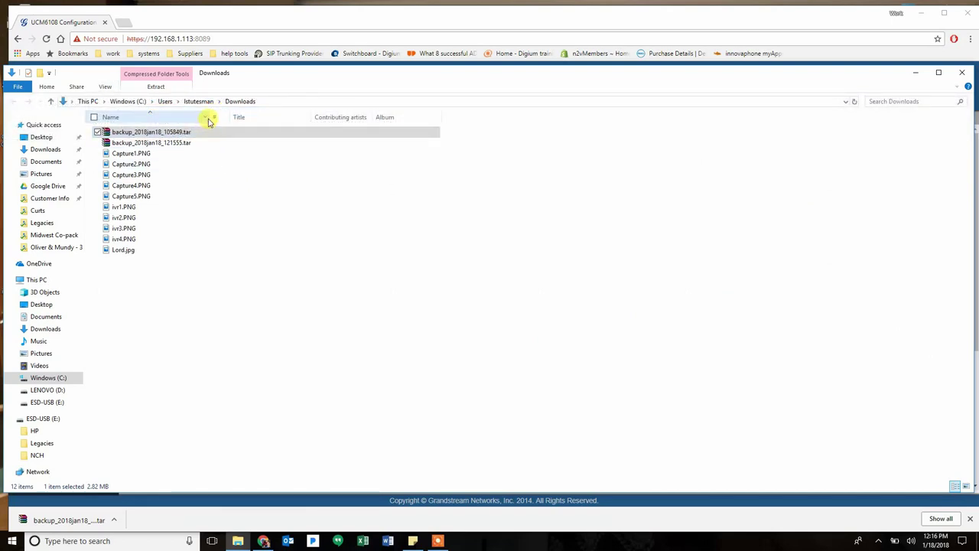
Add a Date modified column, delete backup_2018jan18_105849.tar, and close the Downloads window
right_click(485, 120)
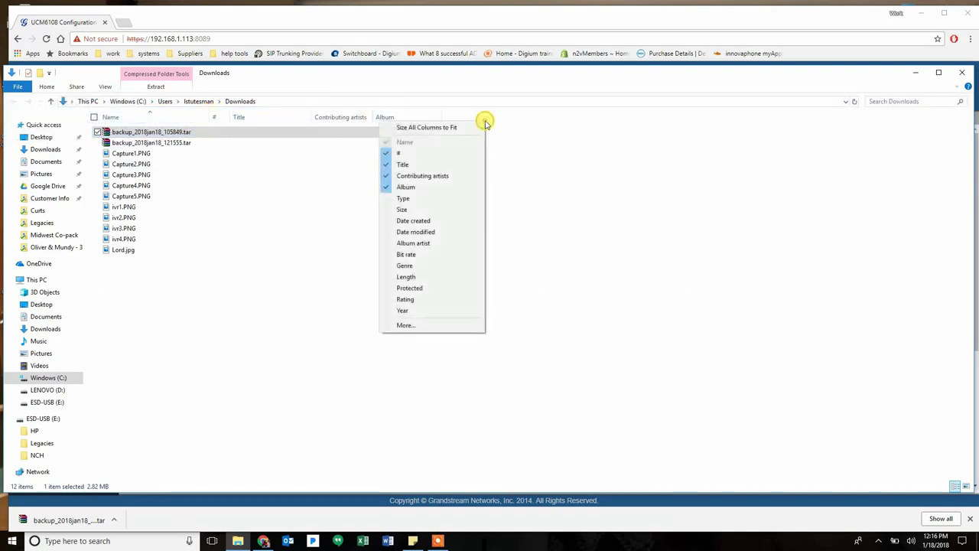
click(428, 232)
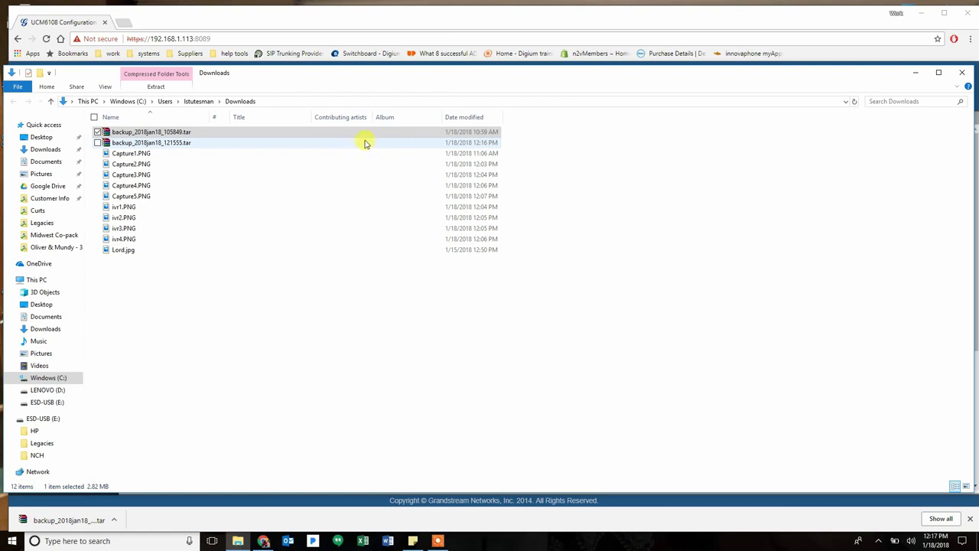
click(363, 162)
click(350, 134)
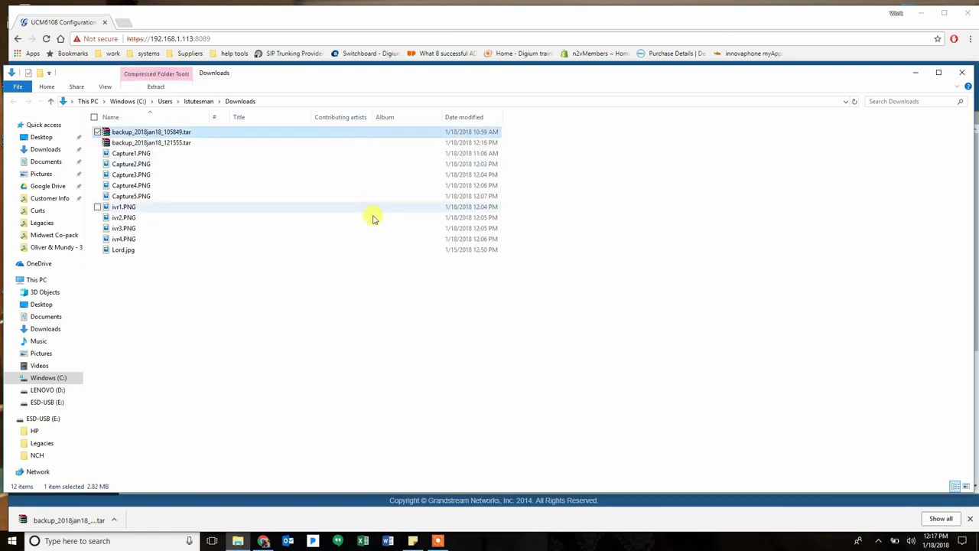
key(Delete)
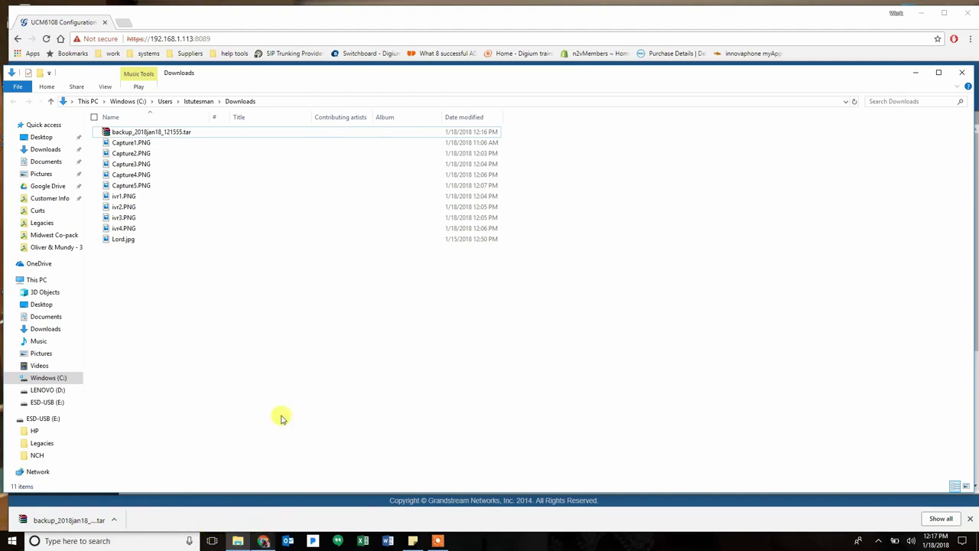
click(915, 72)
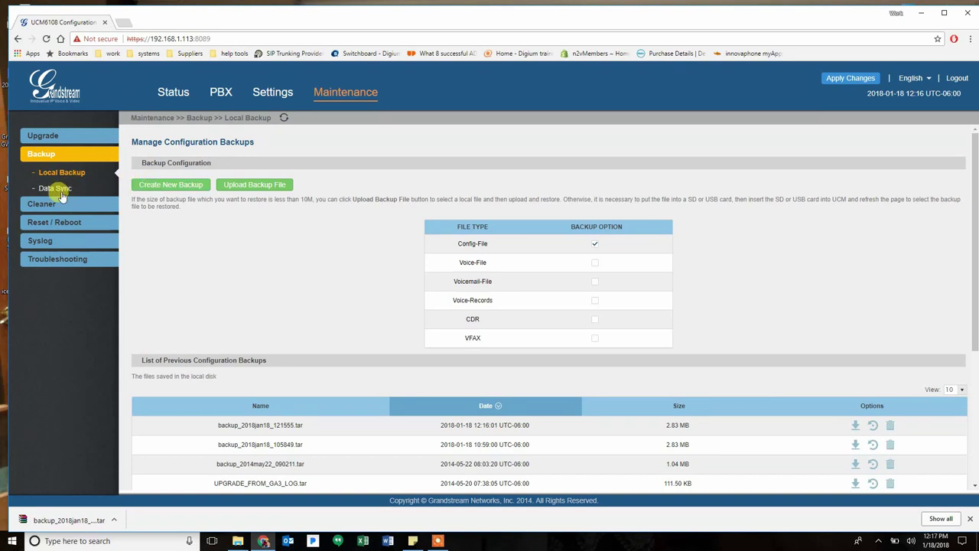
Choose ucm6100fw.bin from the Release_UCM61xx_1.0.9.97 folder as the local upgrade file
click(66, 135)
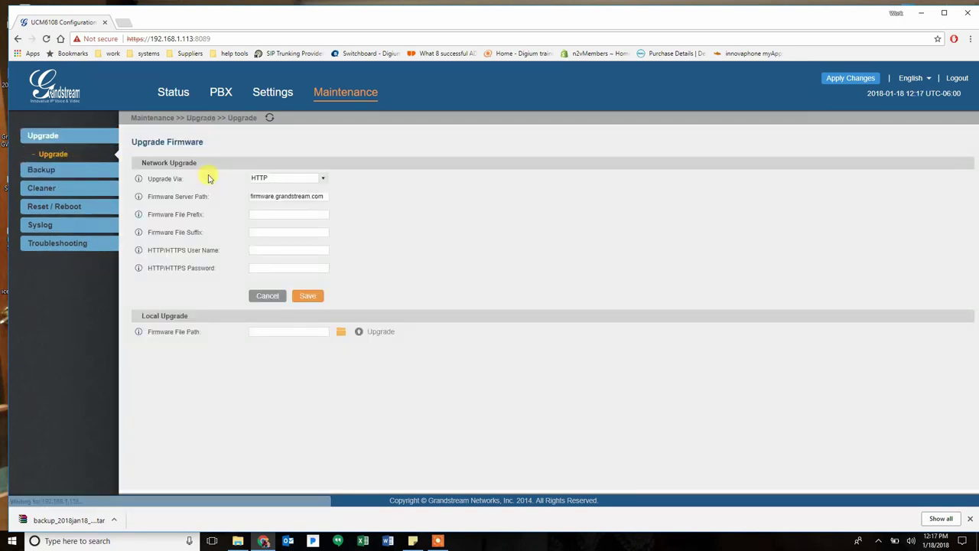
click(341, 333)
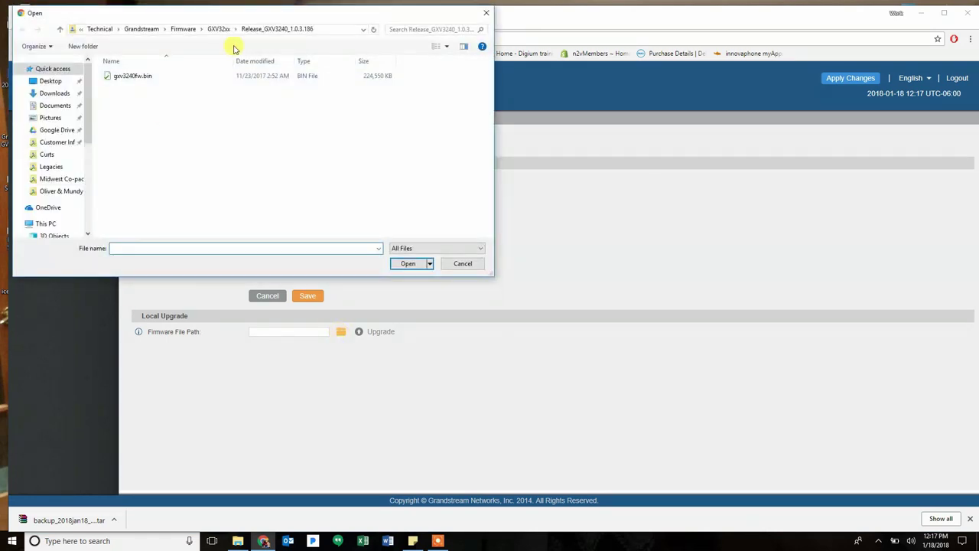
click(190, 29)
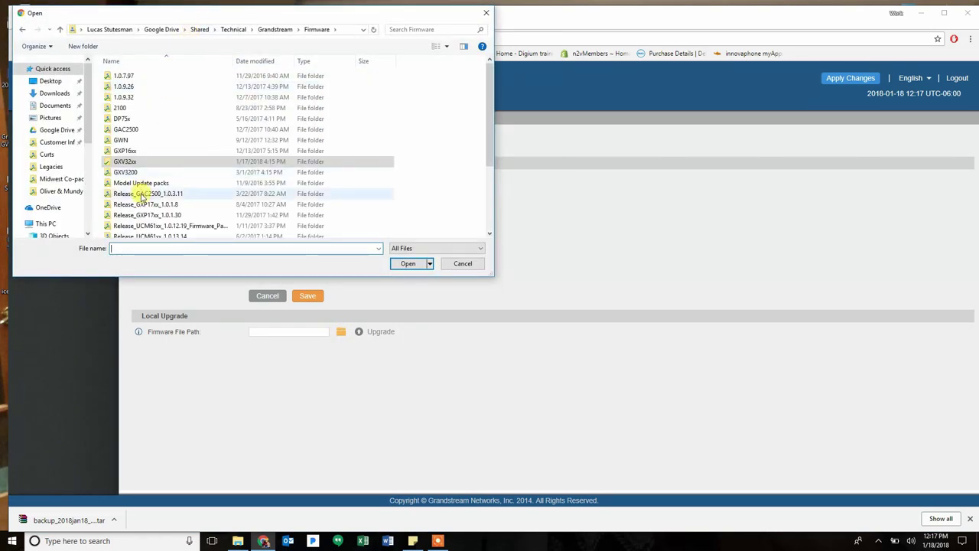
double_click(204, 226)
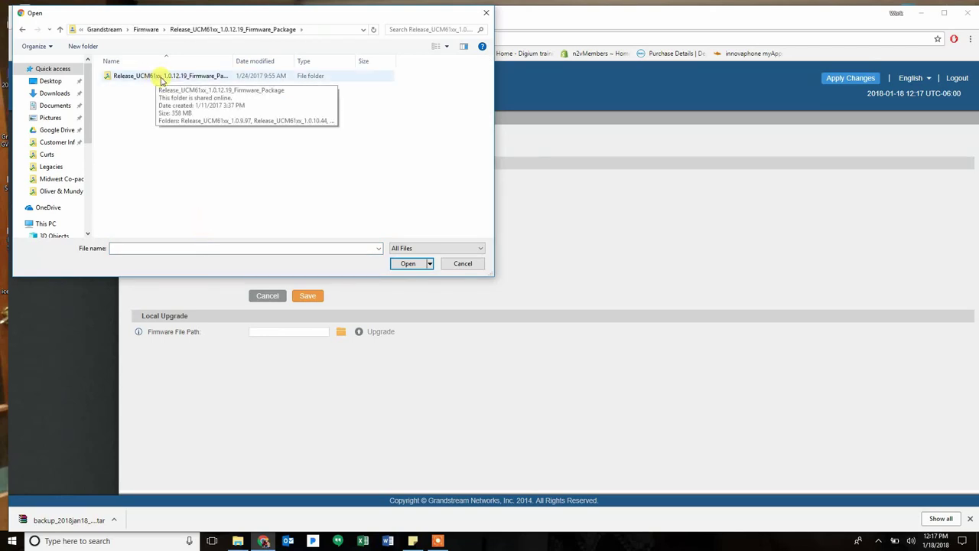
click(152, 29)
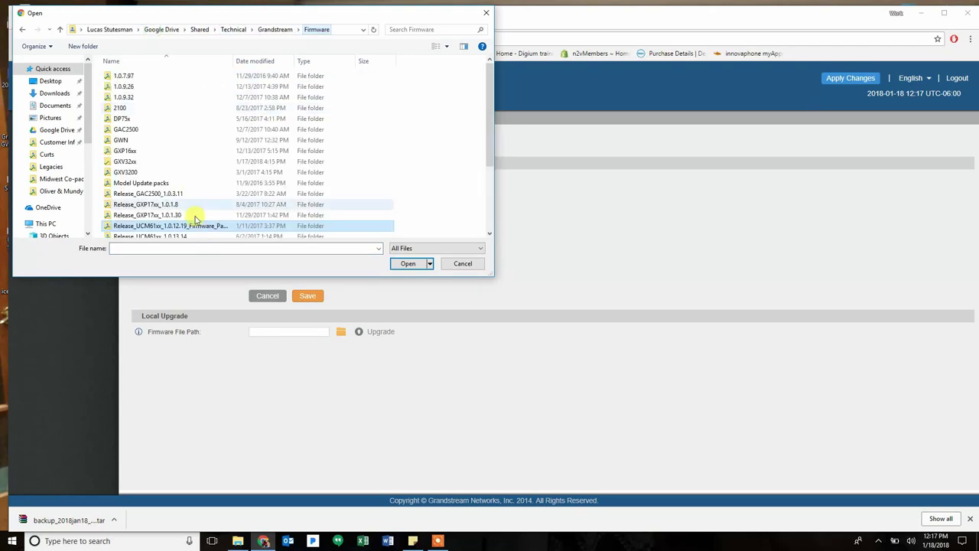
click(489, 235)
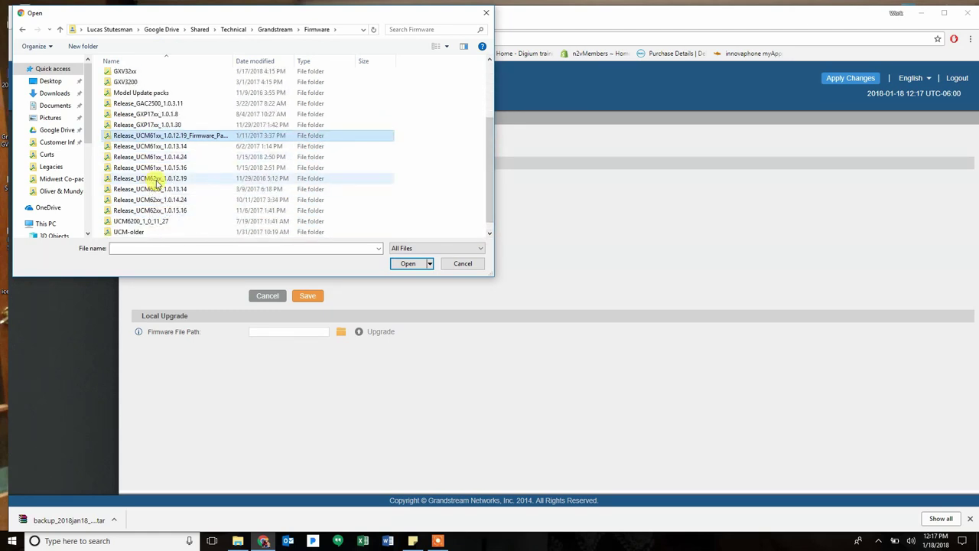
double_click(151, 140)
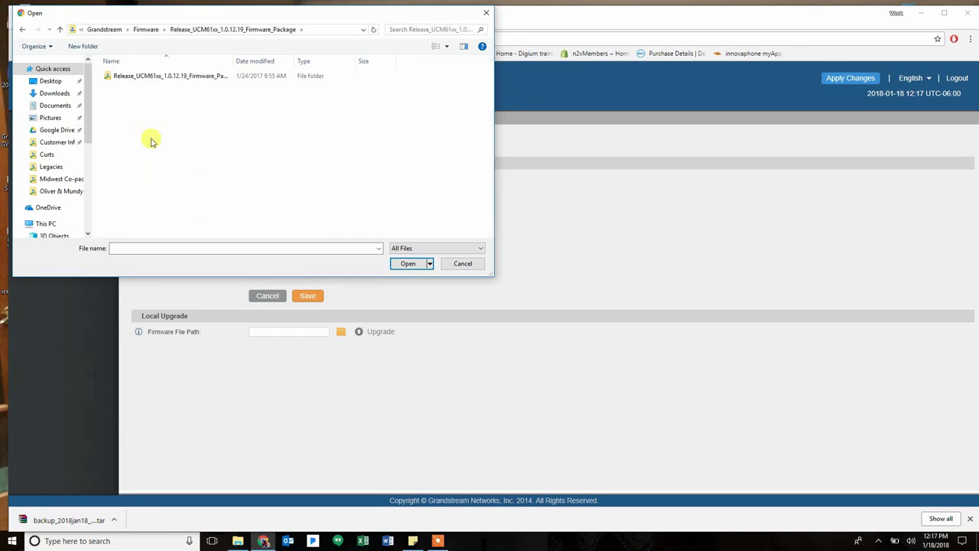
double_click(159, 76)
double_click(159, 76)
double_click(153, 79)
click(147, 78)
click(400, 266)
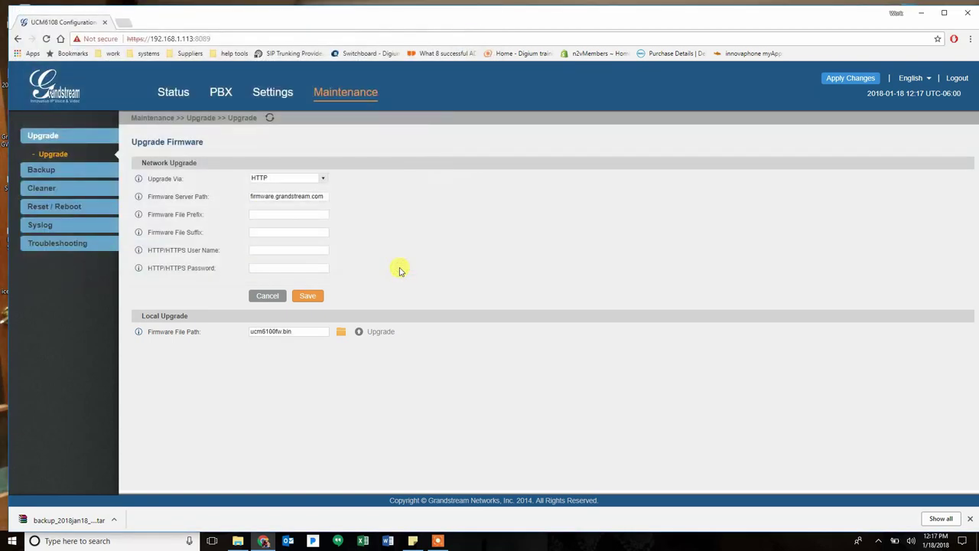
Install the 1.0.9.97 firmware, accept the reboot, and wait for the login page
click(383, 335)
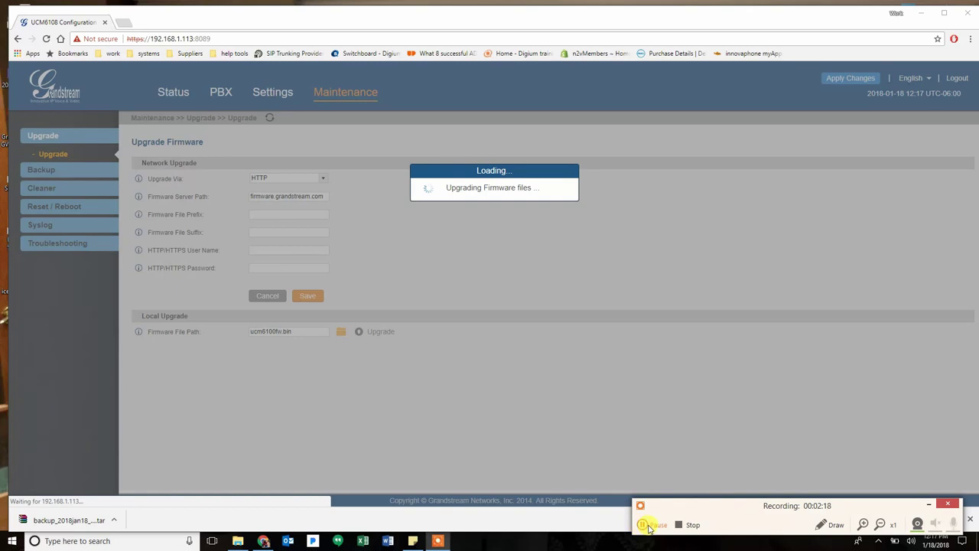
click(649, 525)
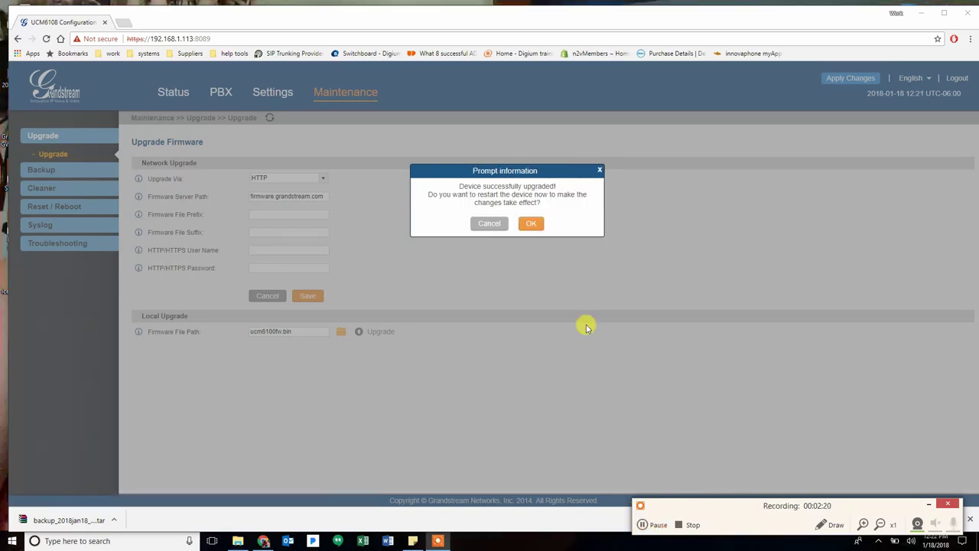
click(529, 226)
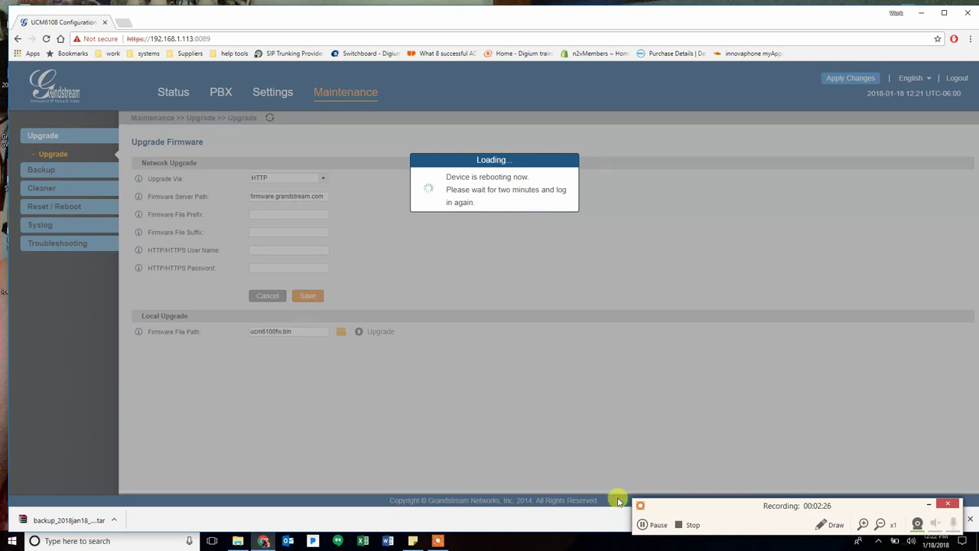
click(655, 526)
click(650, 526)
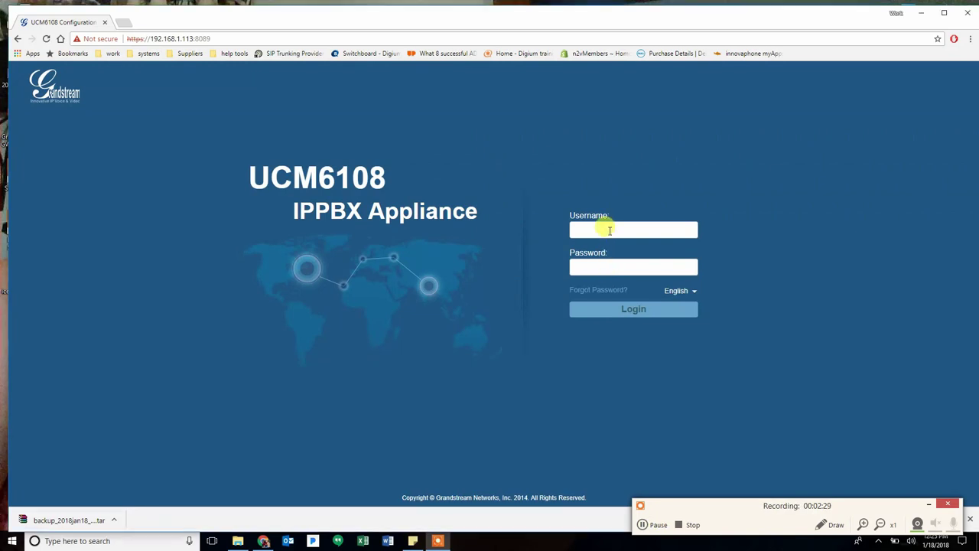
Log back in as administrator and confirm System Status reports Program 1.0.9.97
click(610, 229)
text(admin)
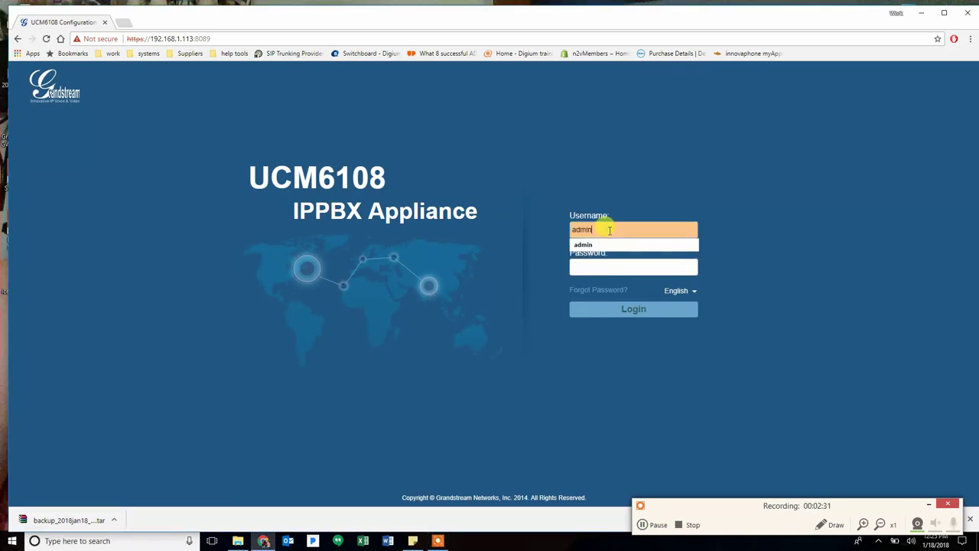
key(Tab)
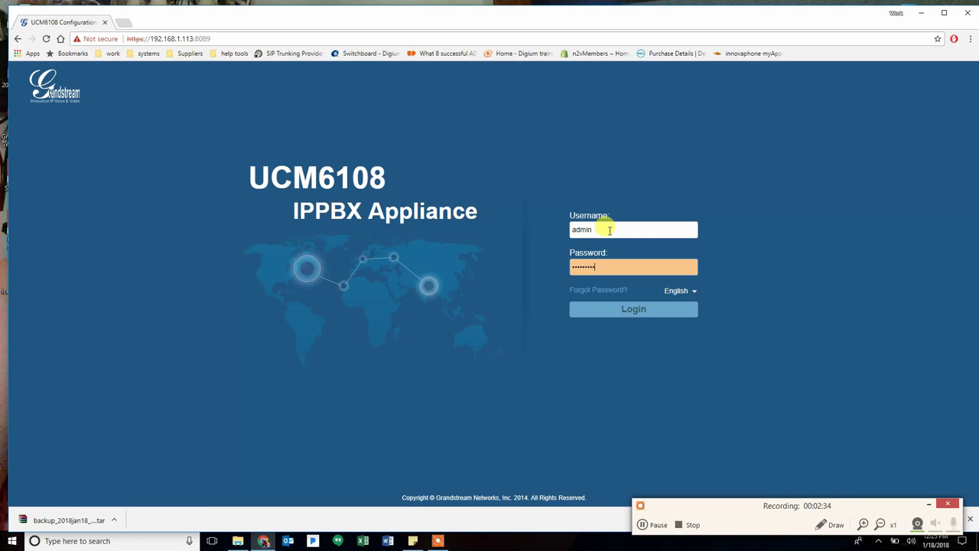
key(Return)
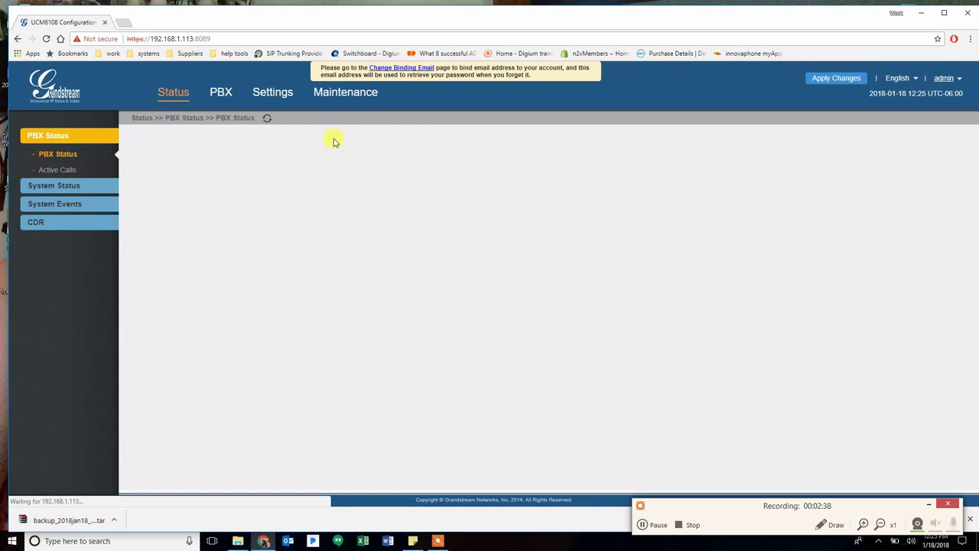
click(75, 186)
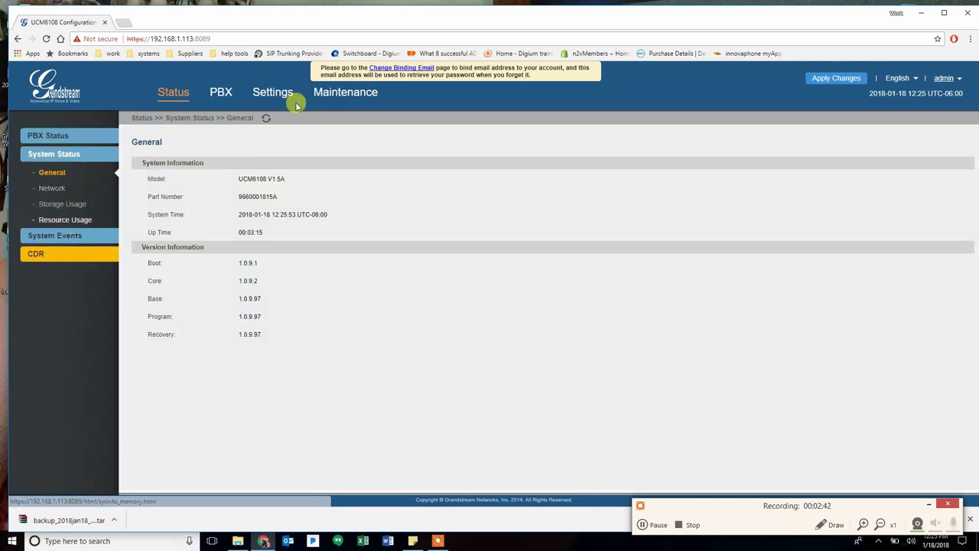
click(331, 97)
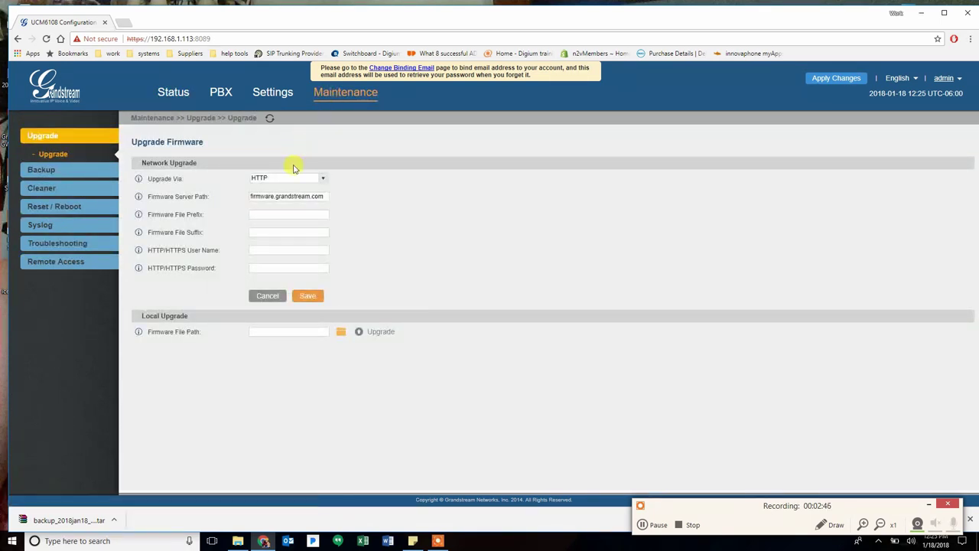
click(339, 334)
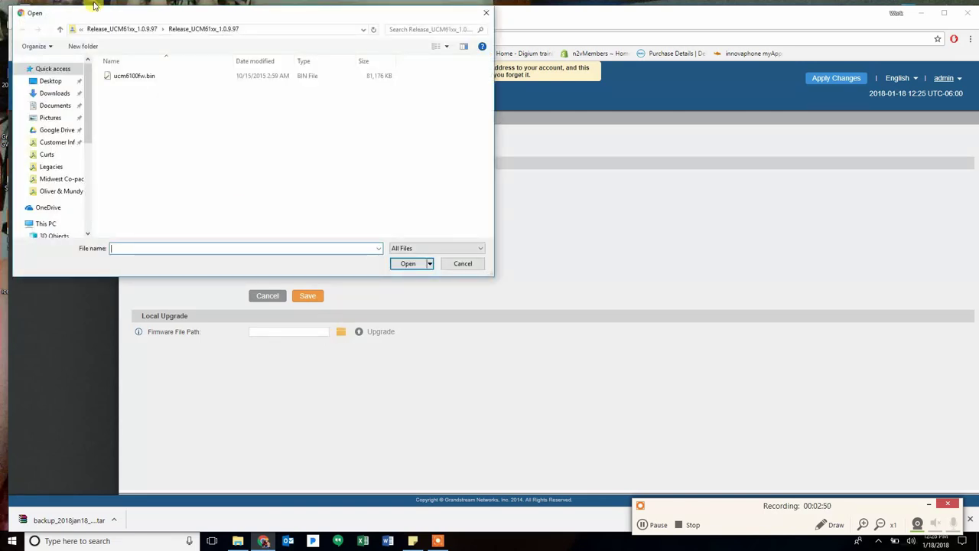
click(134, 31)
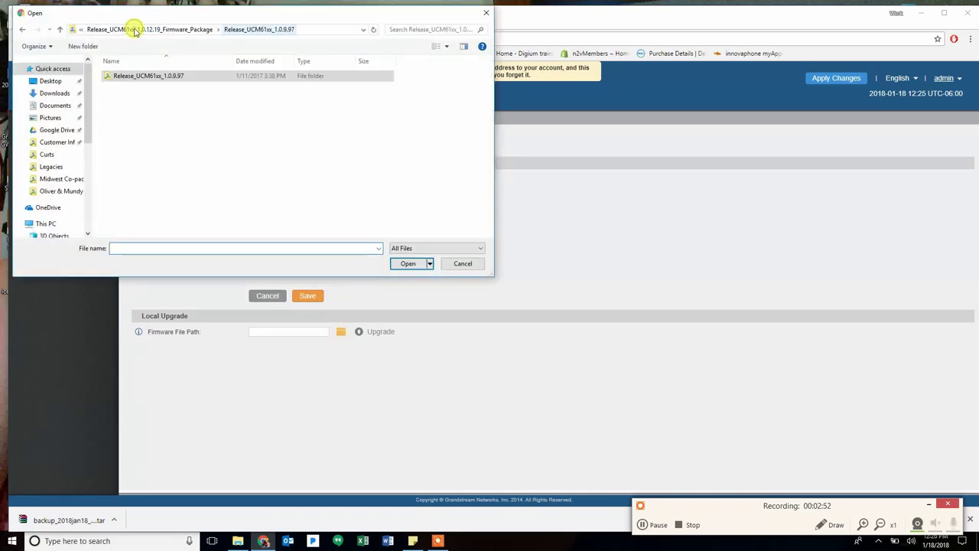
click(180, 30)
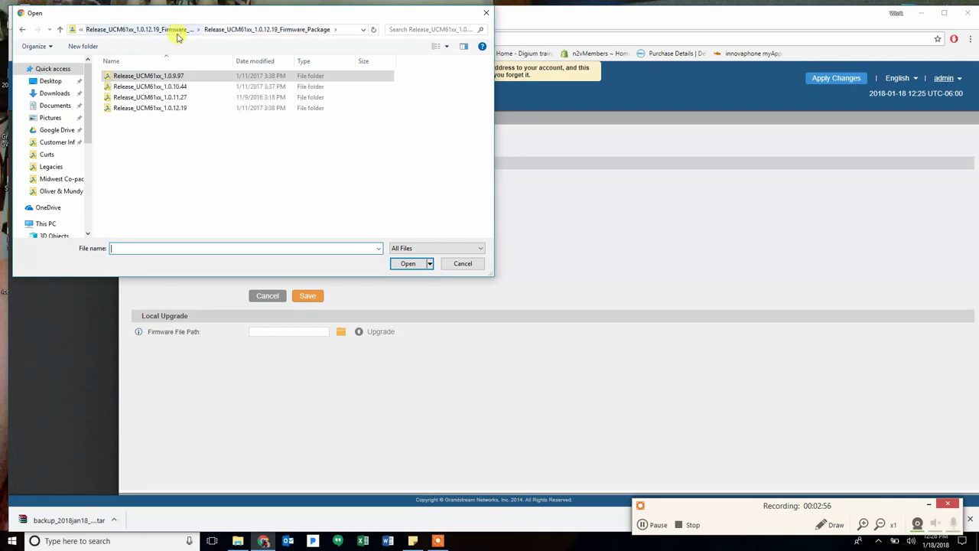
double_click(153, 88)
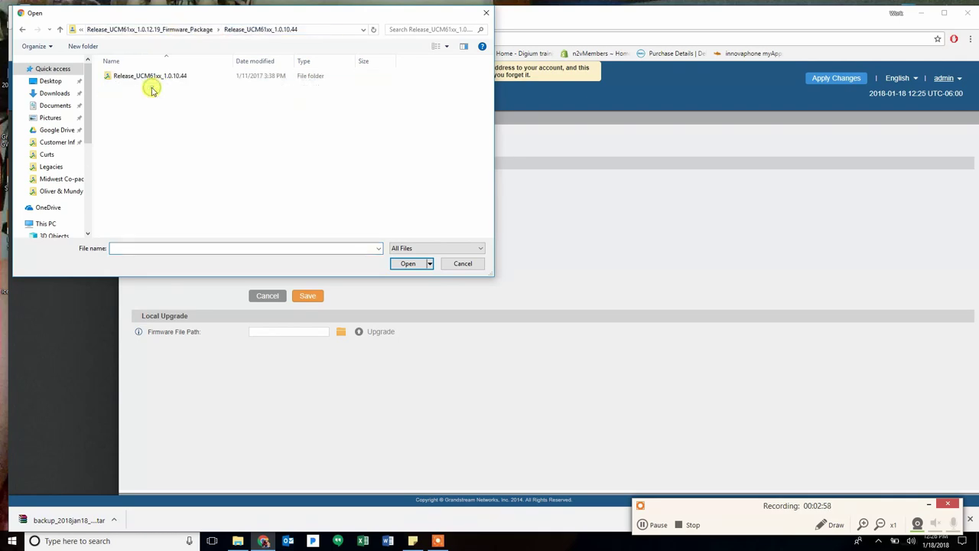
double_click(152, 77)
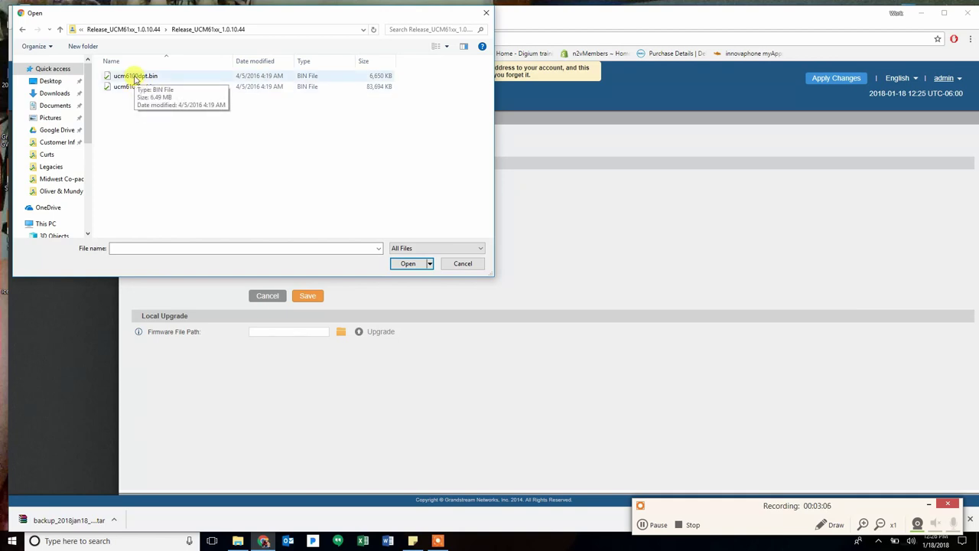
click(134, 78)
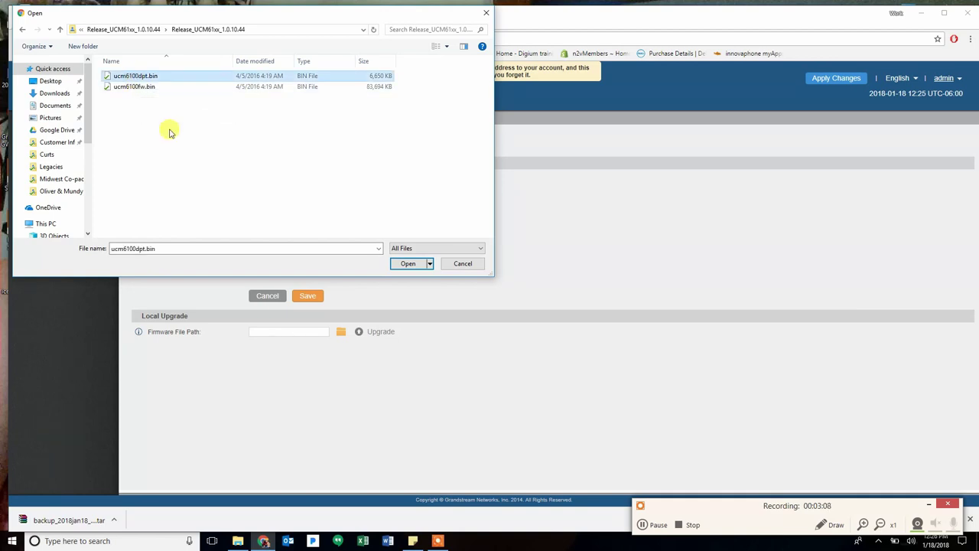
click(464, 267)
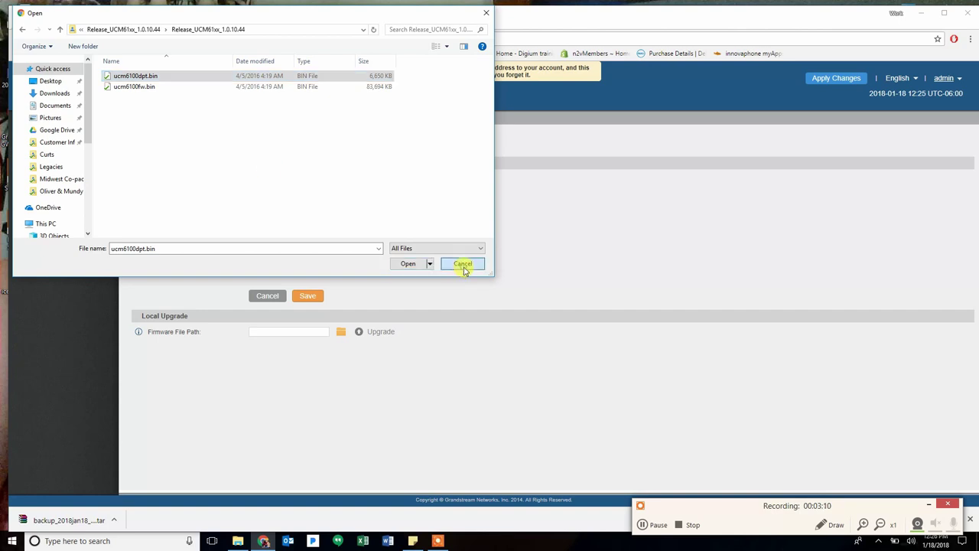
Attempt a config-file backup to the USB disk, then close the backup form
click(95, 170)
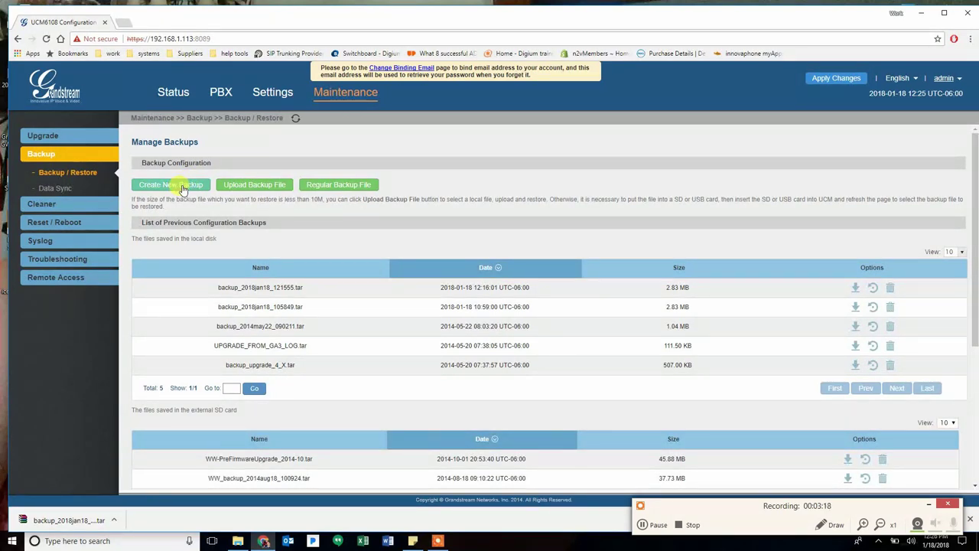
click(182, 186)
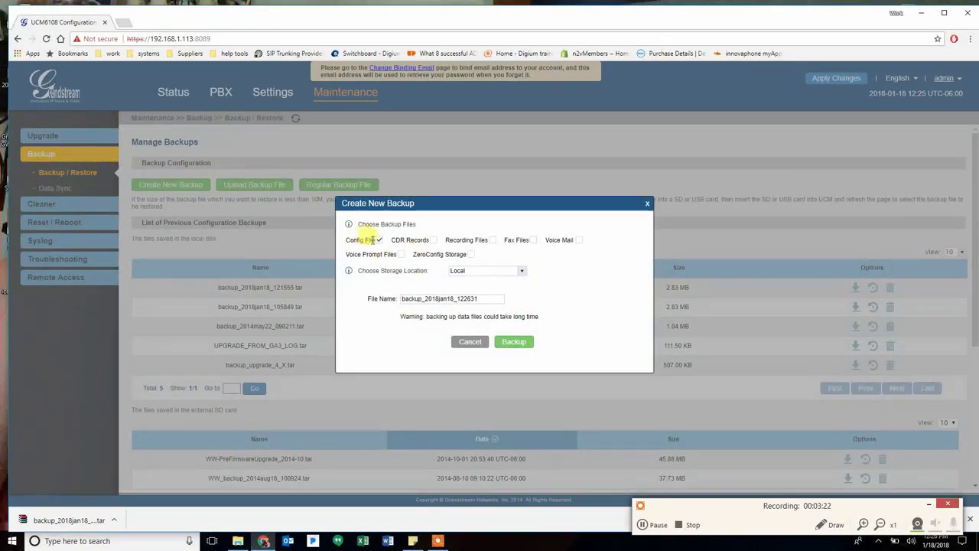
click(380, 241)
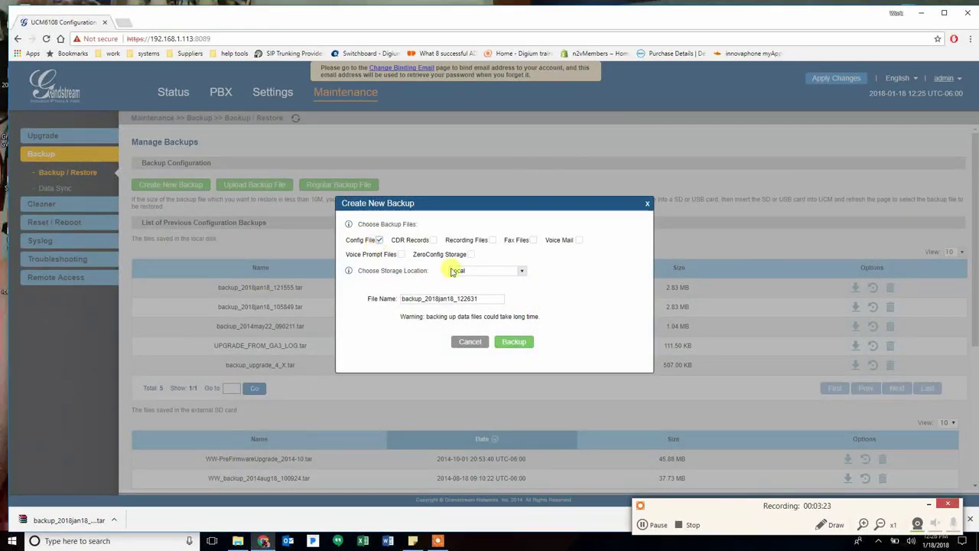
click(522, 271)
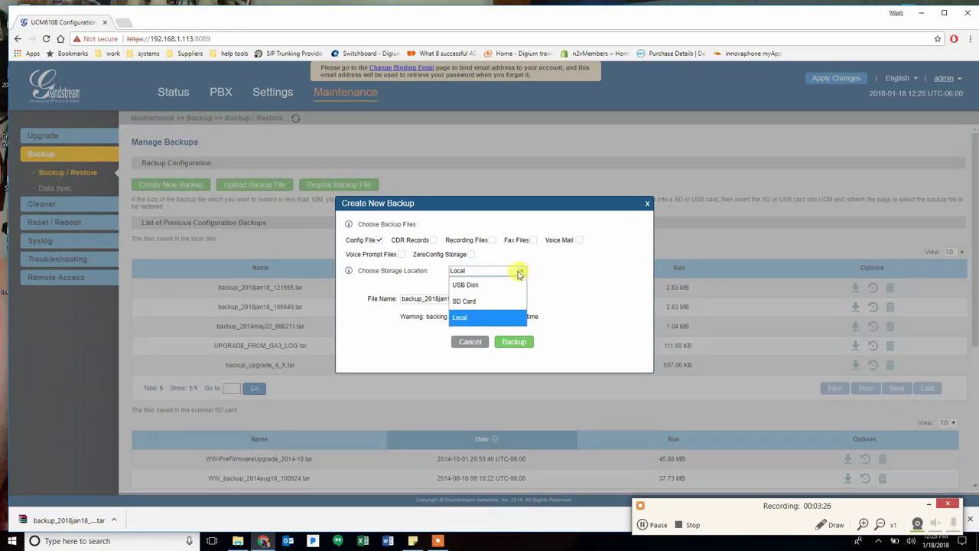
click(505, 284)
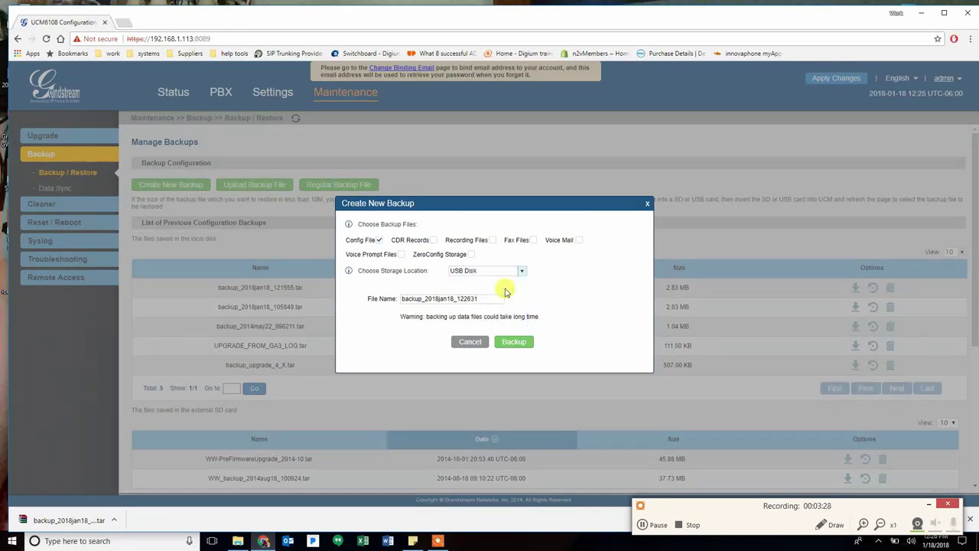
click(520, 345)
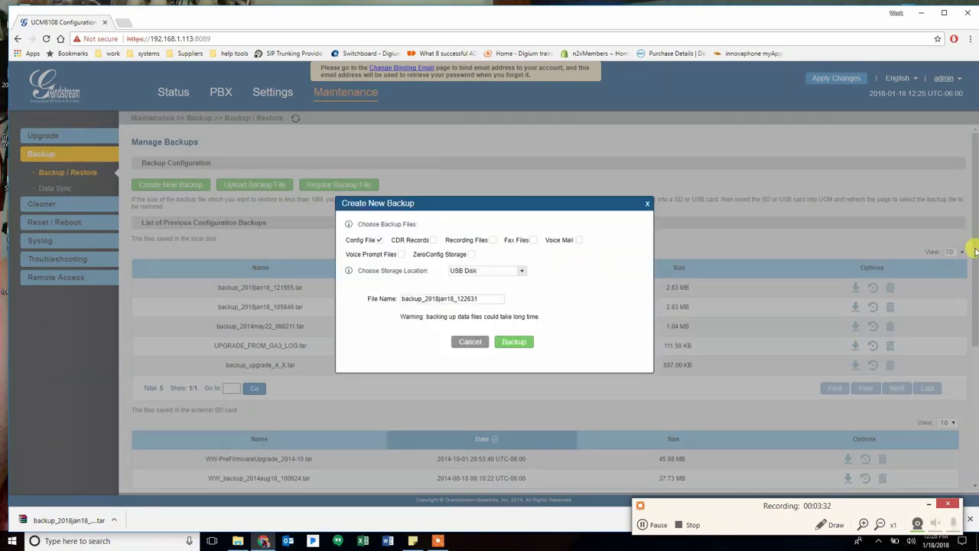
click(468, 341)
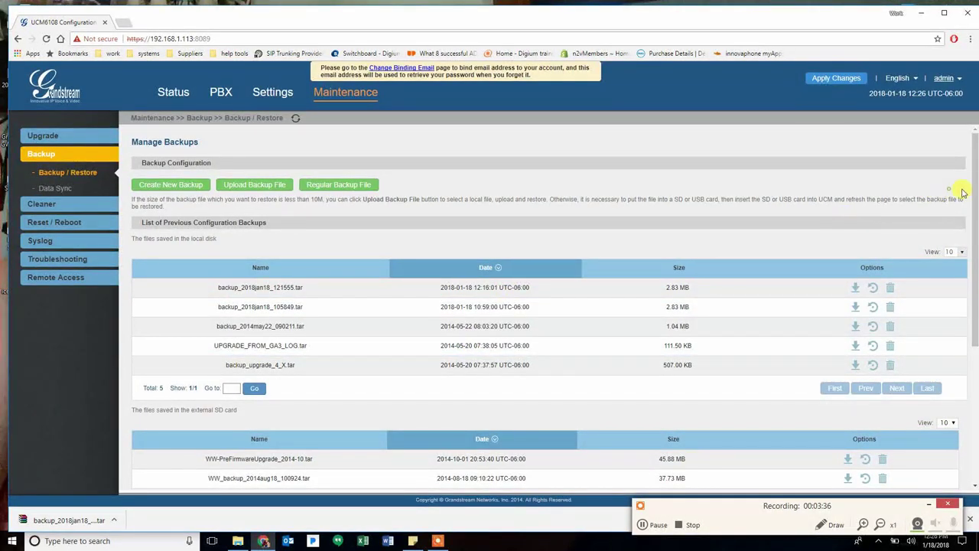
drag(974, 192, 970, 279)
scroll(970, 280, up, 2)
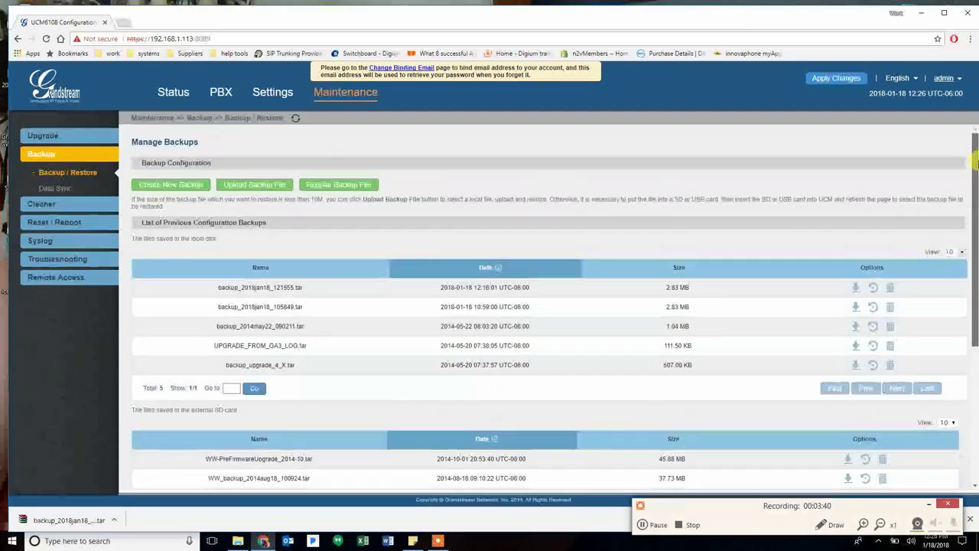
Back up the config file to the SD card and download backup_2018jan18_122654.tar
click(195, 187)
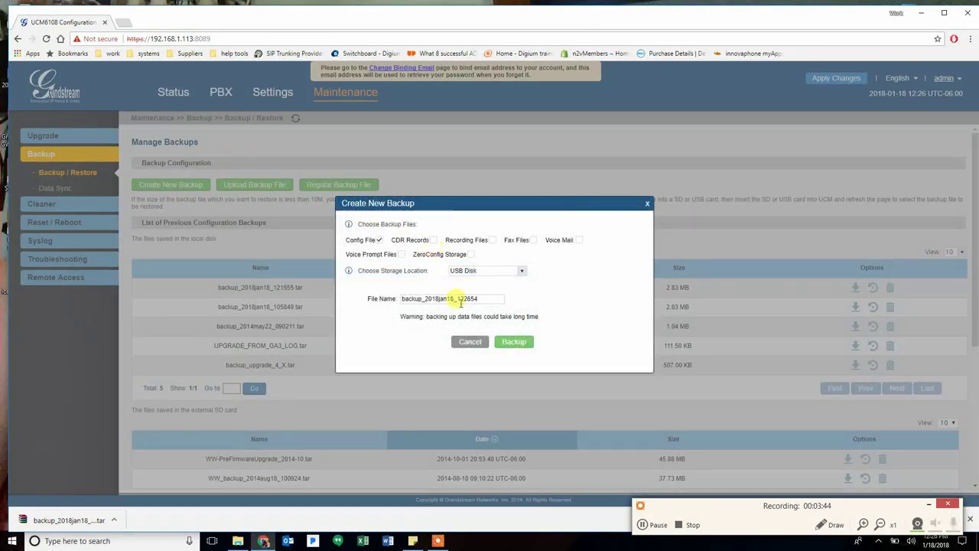
click(485, 271)
click(463, 298)
click(514, 342)
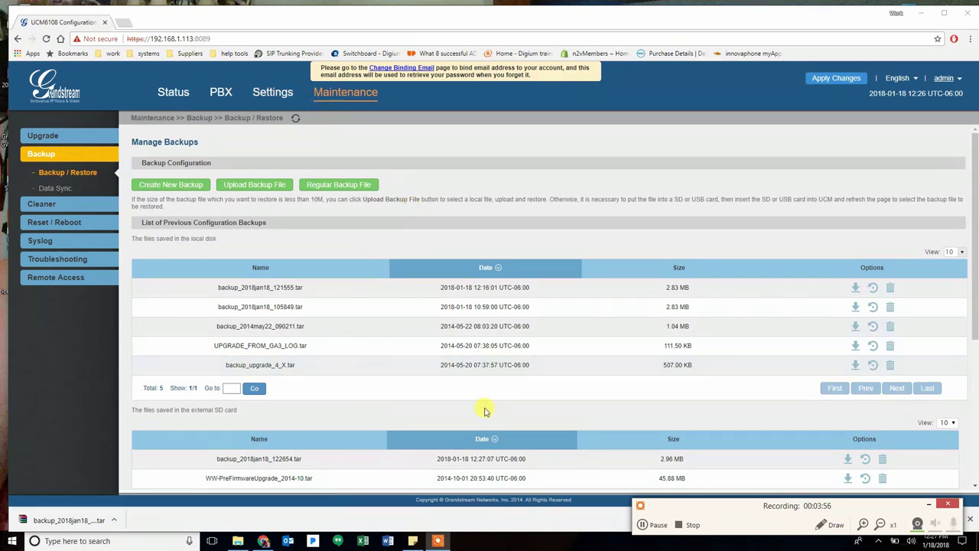
click(845, 460)
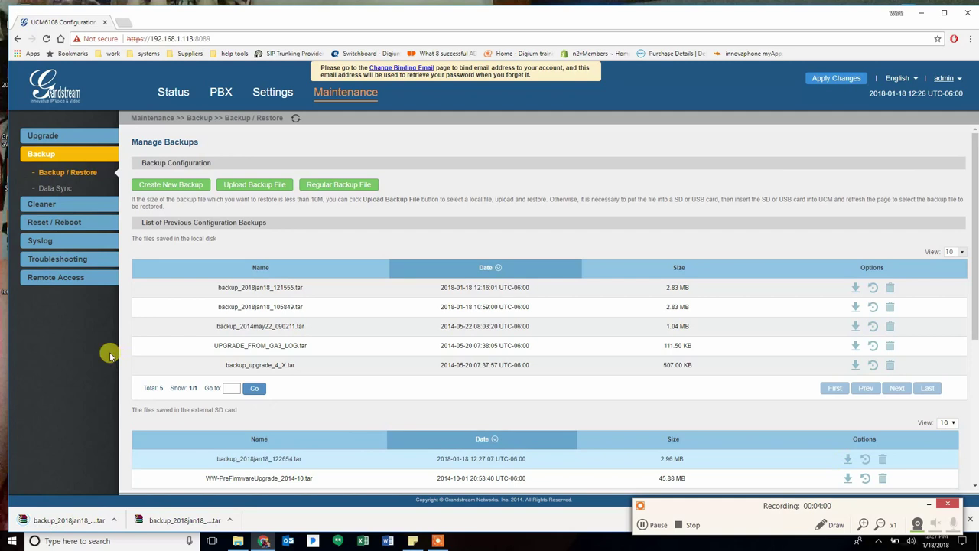
Pick ucm6100dpt.bin inside Release_UCM61xx_1.0.10.44 as the Local Upgrade firmware file
click(68, 137)
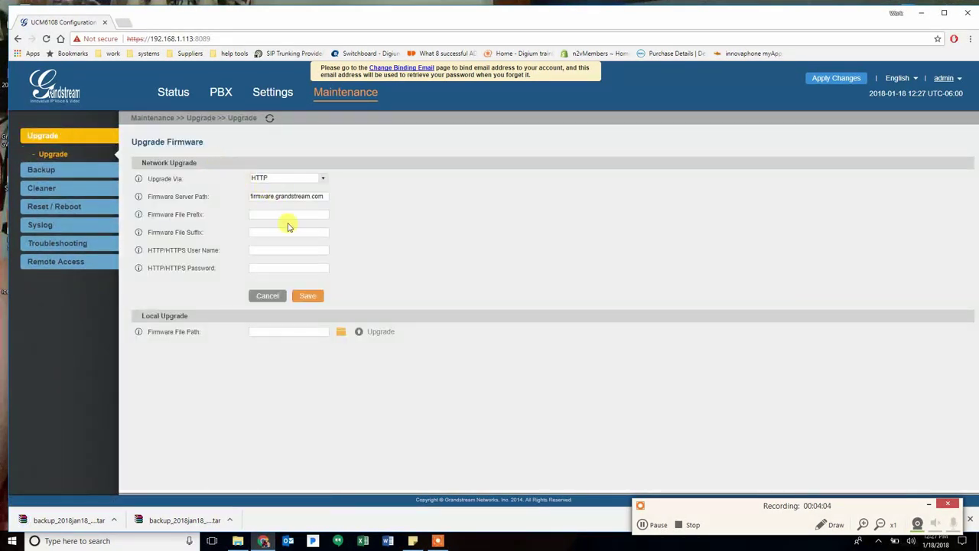
click(341, 332)
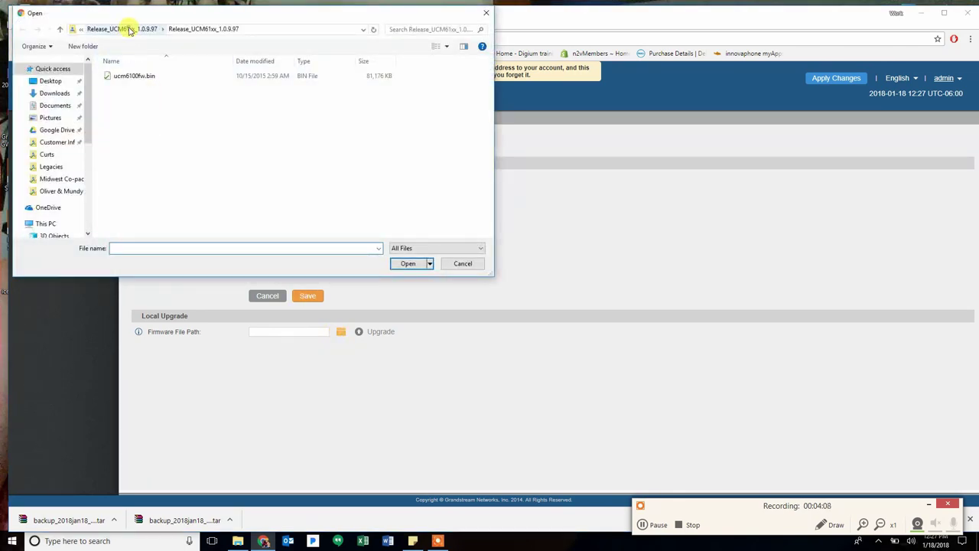
click(128, 29)
click(185, 31)
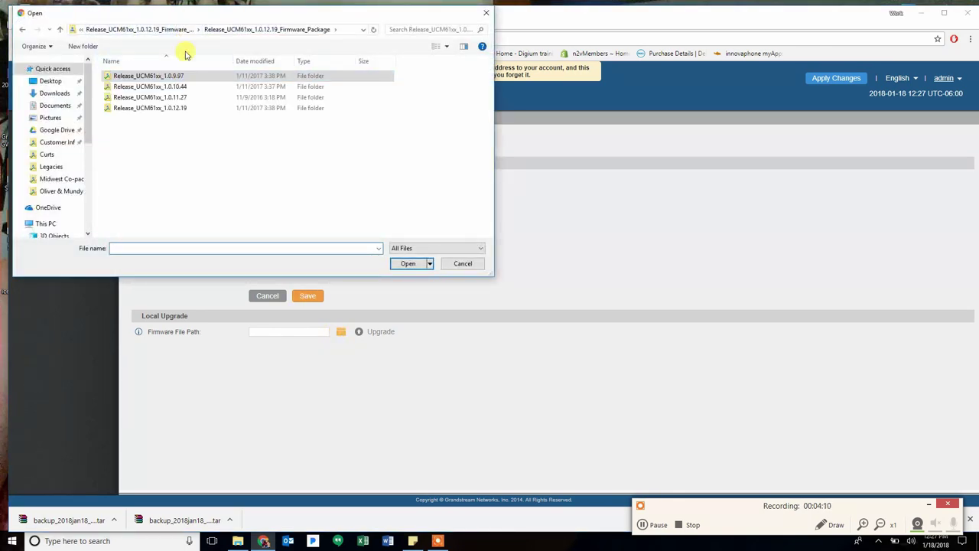
double_click(136, 87)
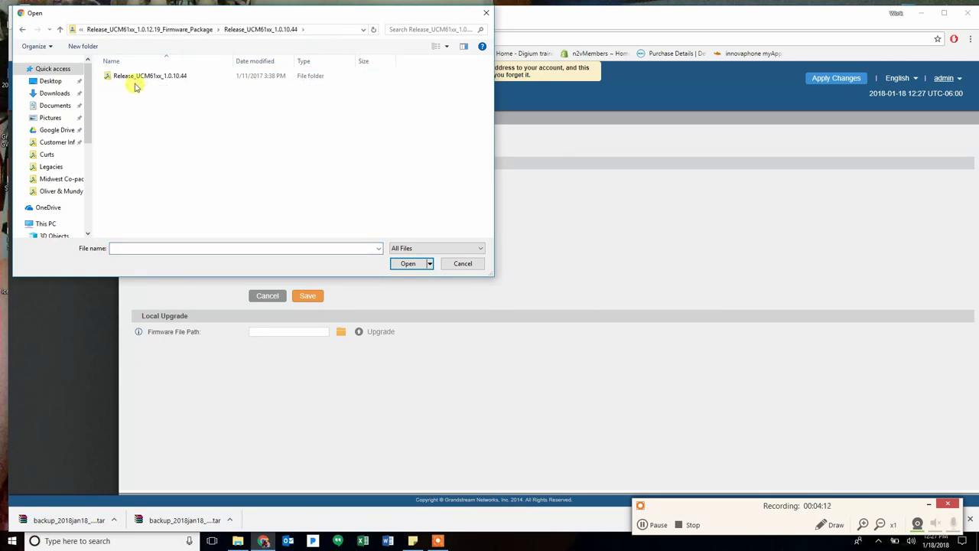
double_click(136, 77)
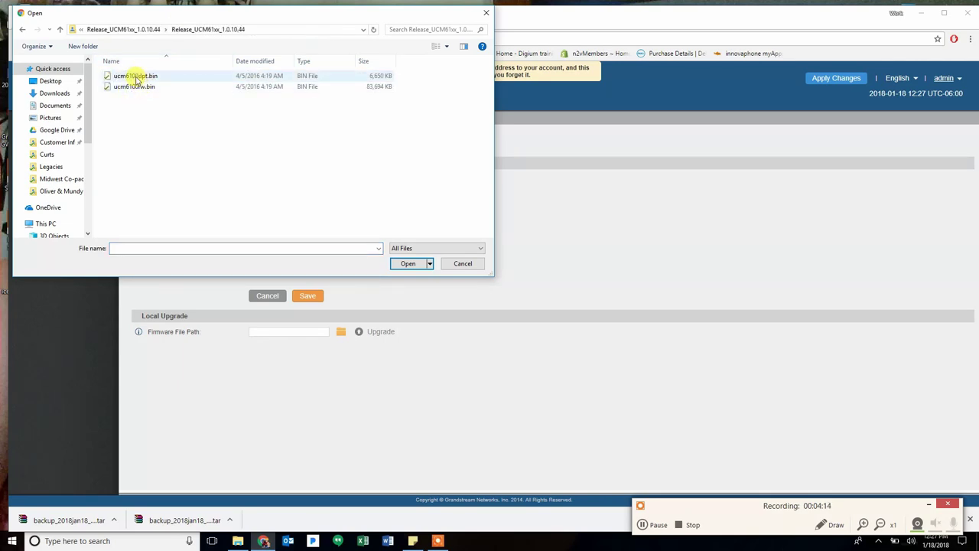
click(137, 77)
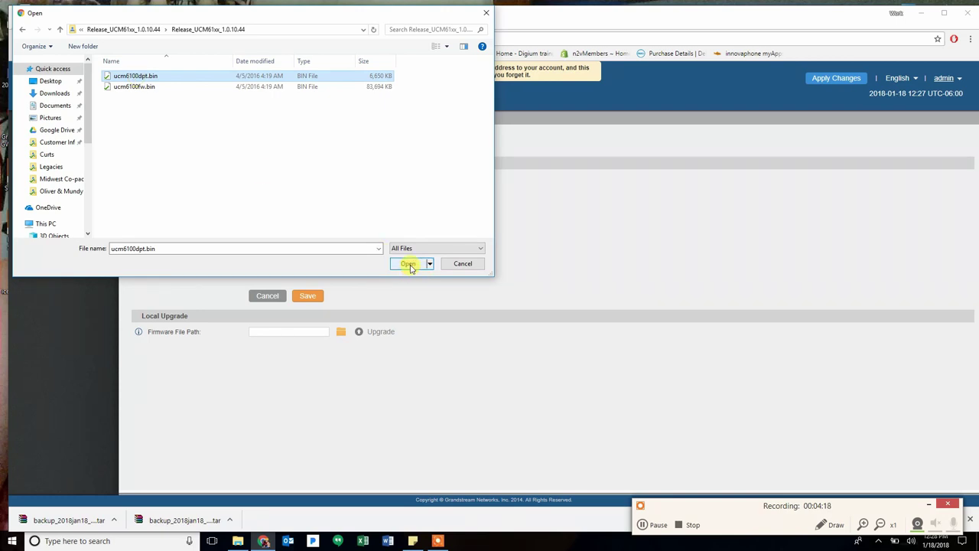
click(410, 264)
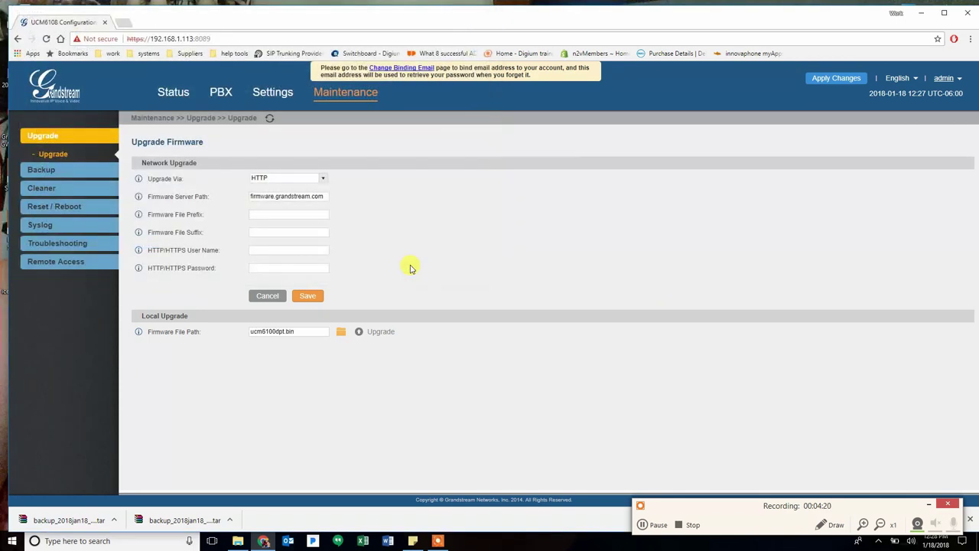
Upgrade with ucm6100dpt.bin, accept the pre-upgrade data backup, and confirm the restart
click(381, 333)
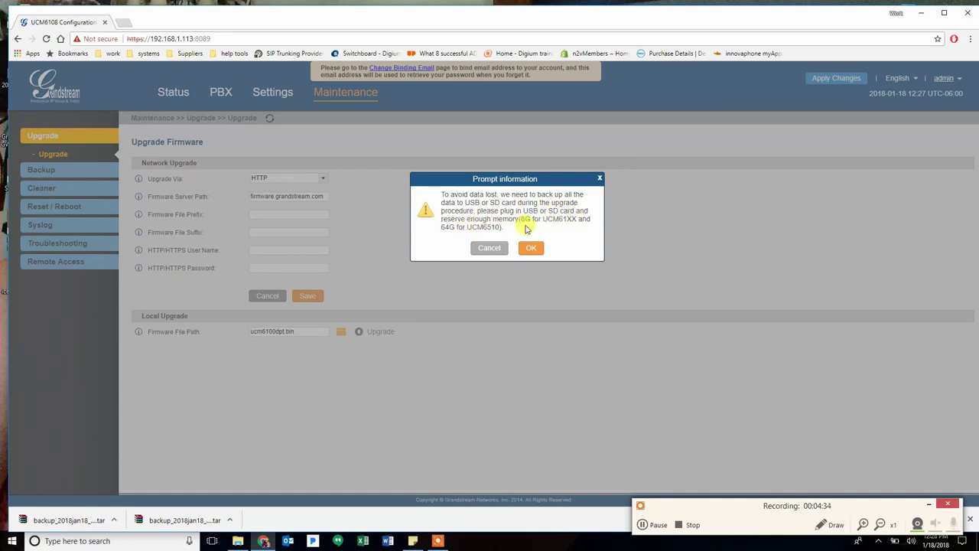
click(532, 248)
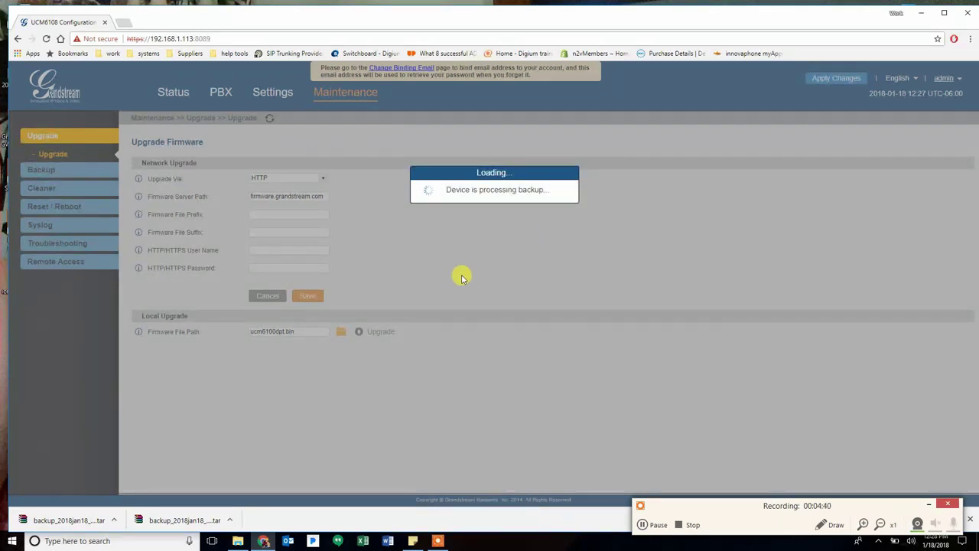
click(654, 528)
click(654, 528)
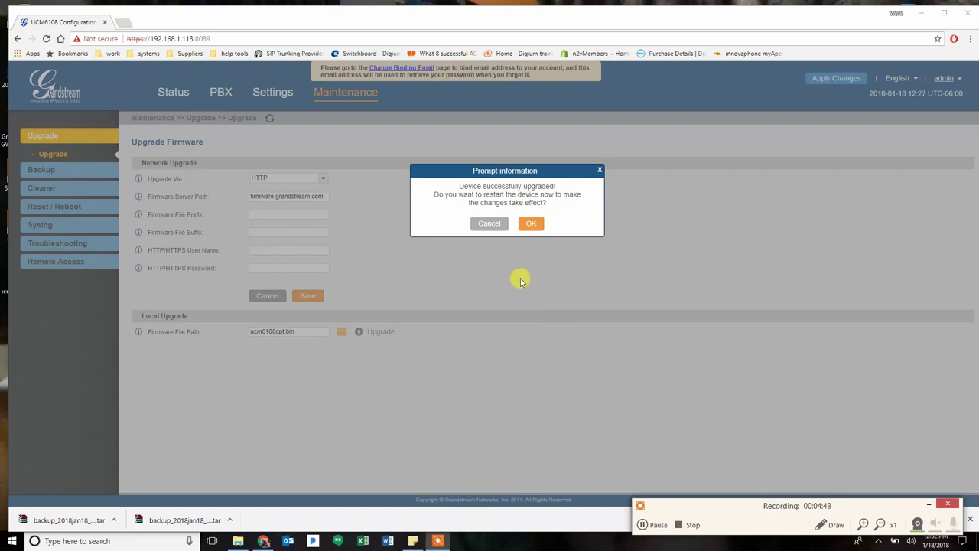
click(530, 224)
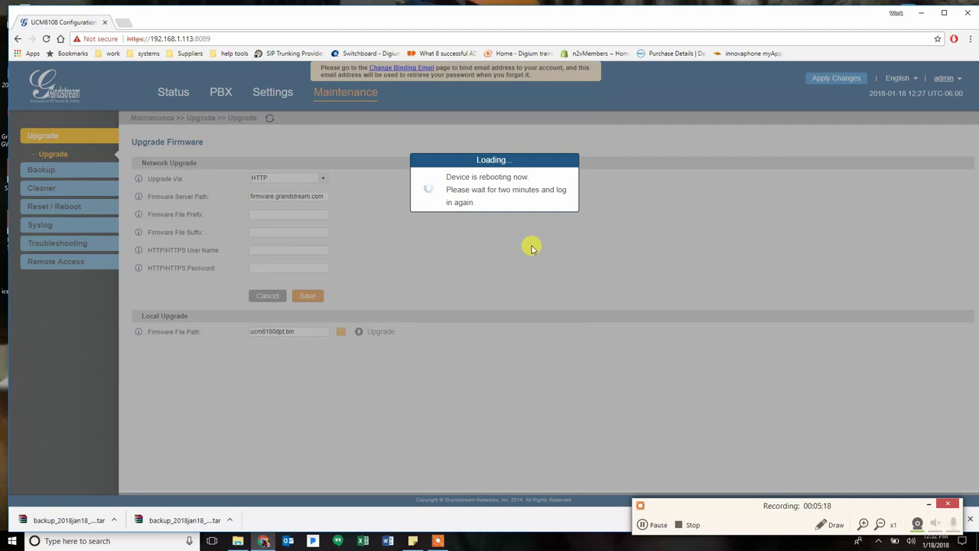
click(661, 525)
click(663, 527)
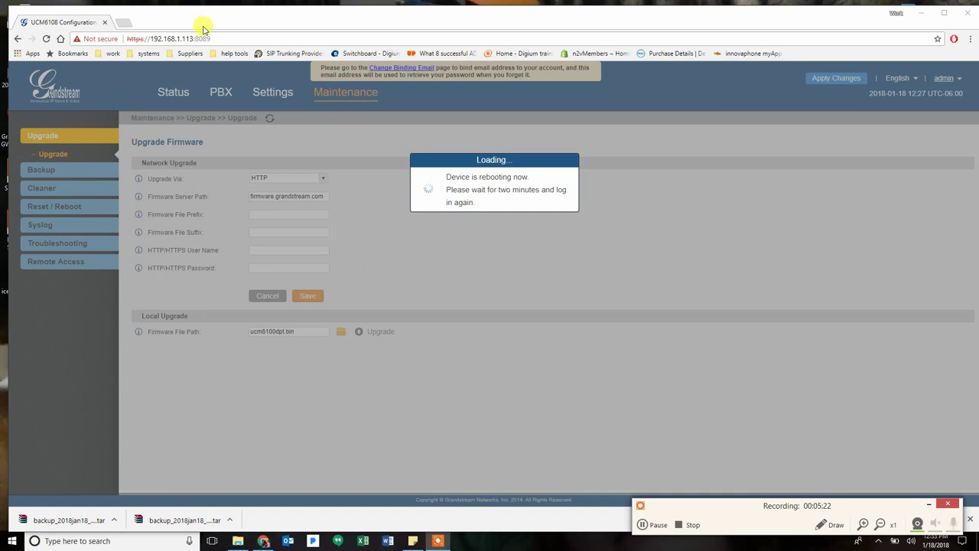
Load 192.168.1.113 in a new tab and log in to Recovery, re-entering the password
click(124, 21)
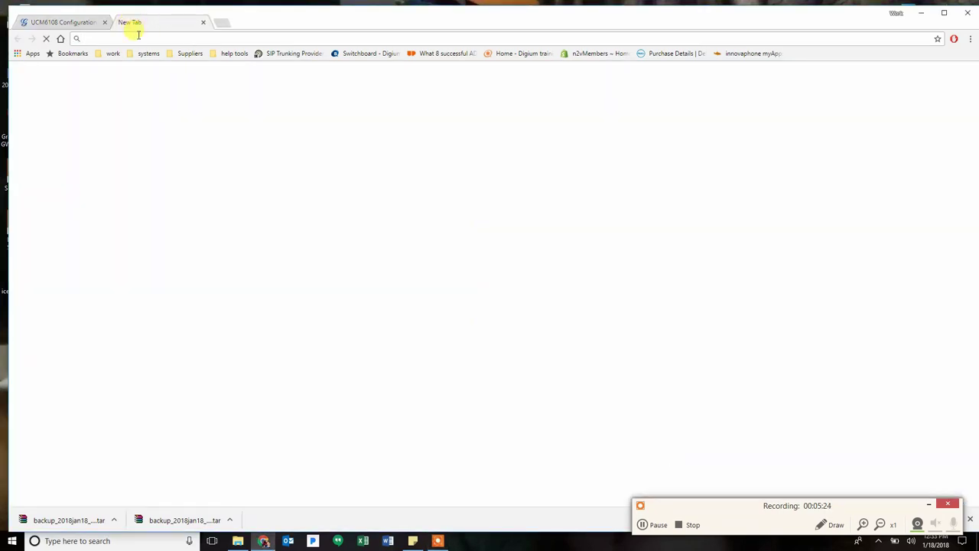
text(192.168.1.11)
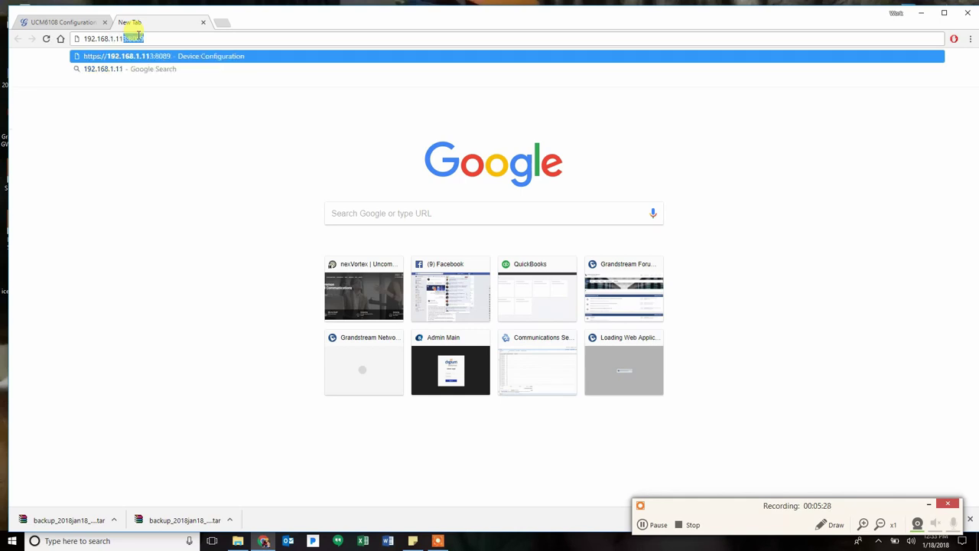
text(3)
key(Return)
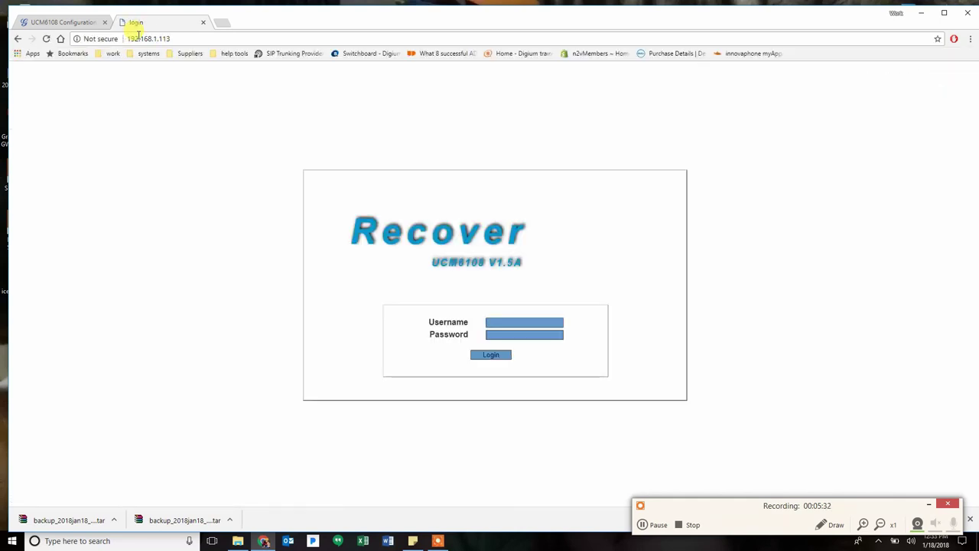
key(Tab)
key(Return)
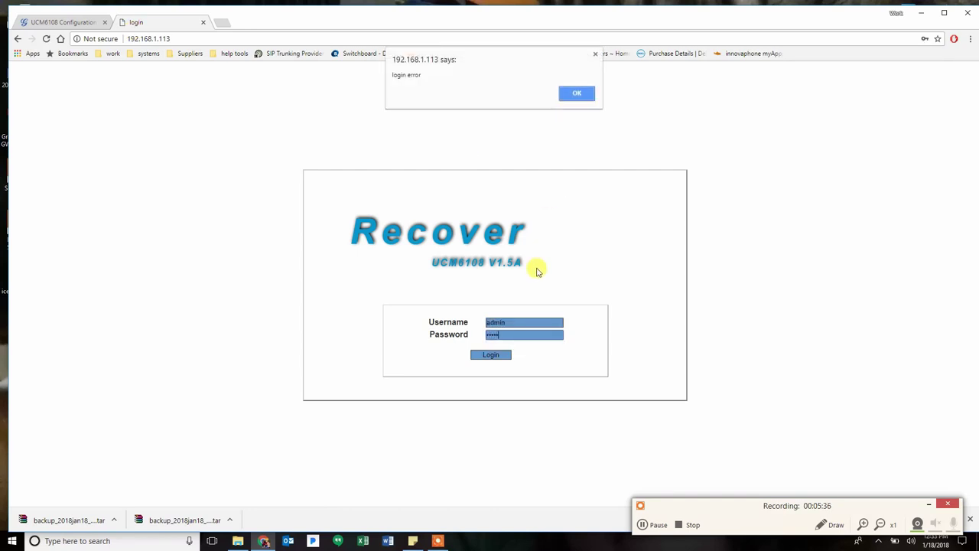
click(582, 93)
double_click(535, 336)
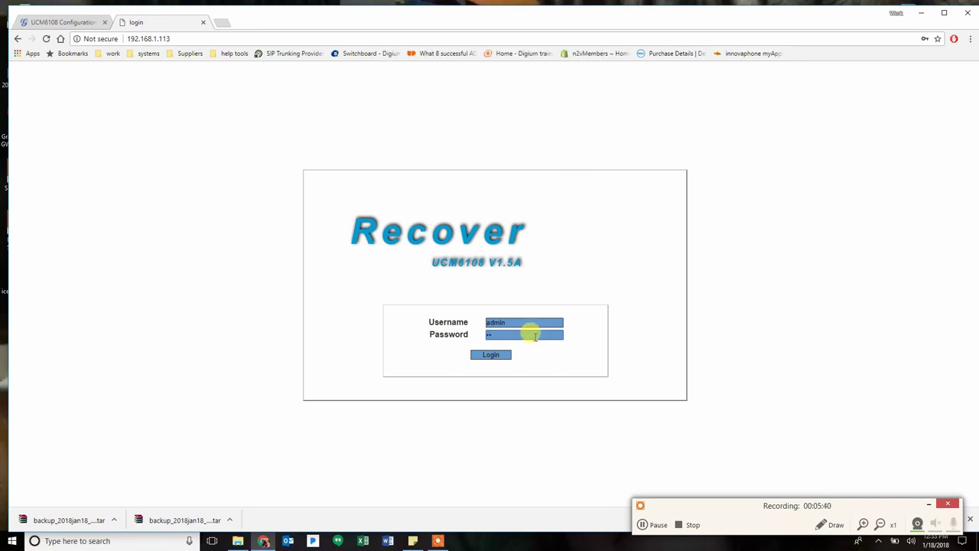
key(Return)
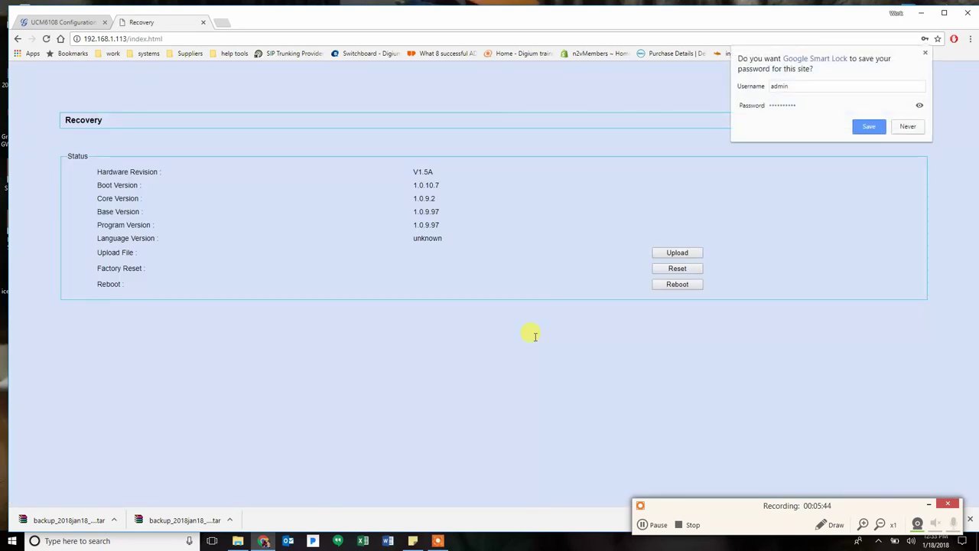
Upload ucm6100fw.bin from the Recovery page and wait for 'Upgrade Successfully'
click(888, 162)
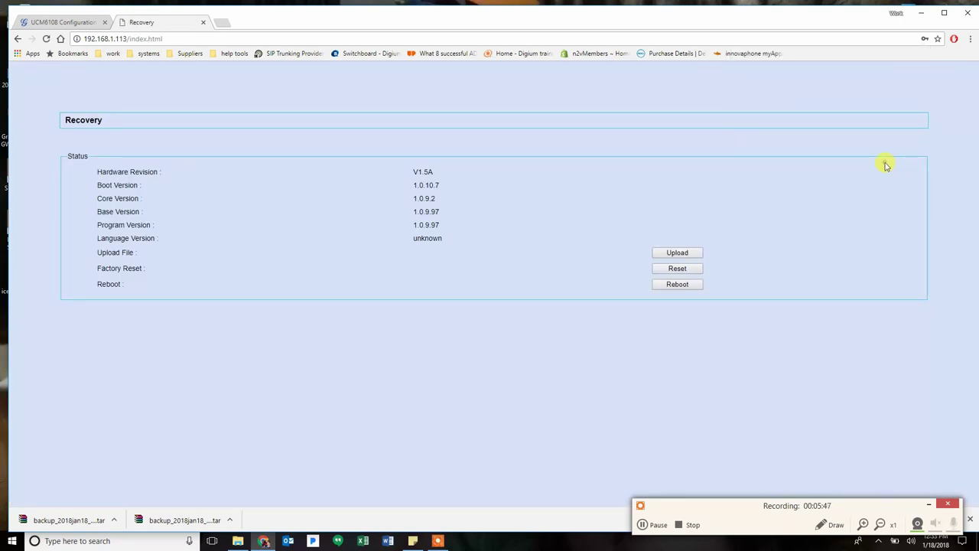
click(662, 254)
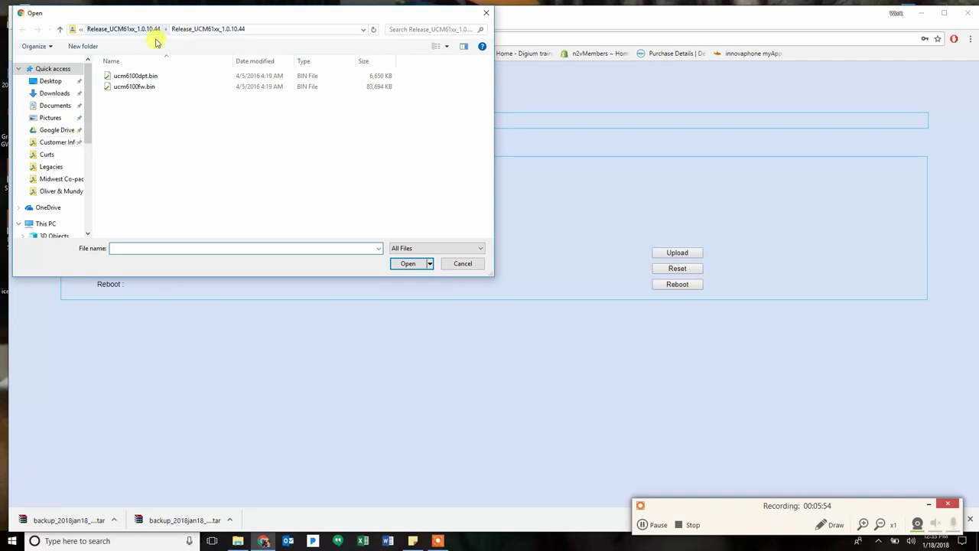
click(135, 87)
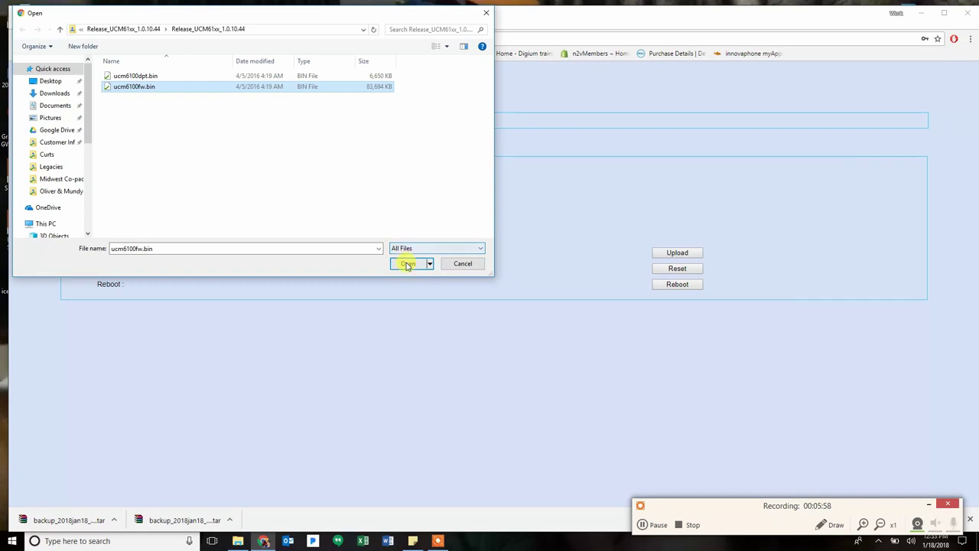
click(408, 264)
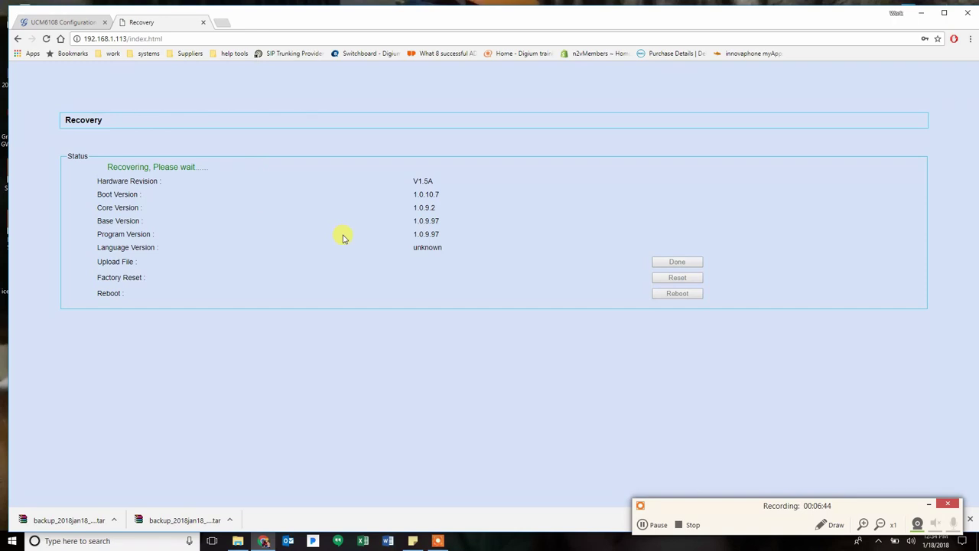
click(645, 525)
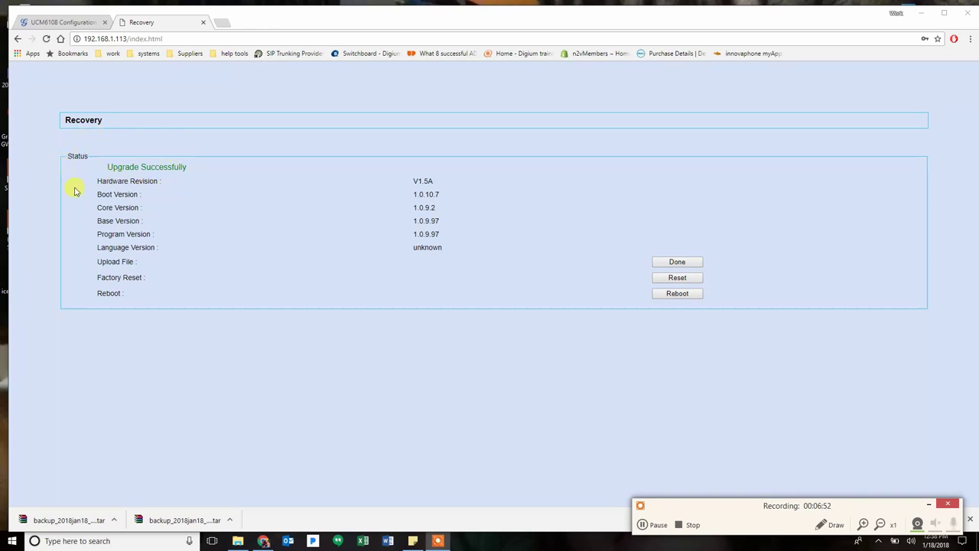
Reboot the UCM6108 from the Recovery page and confirm the prompt, then return to the configuration tab
click(677, 297)
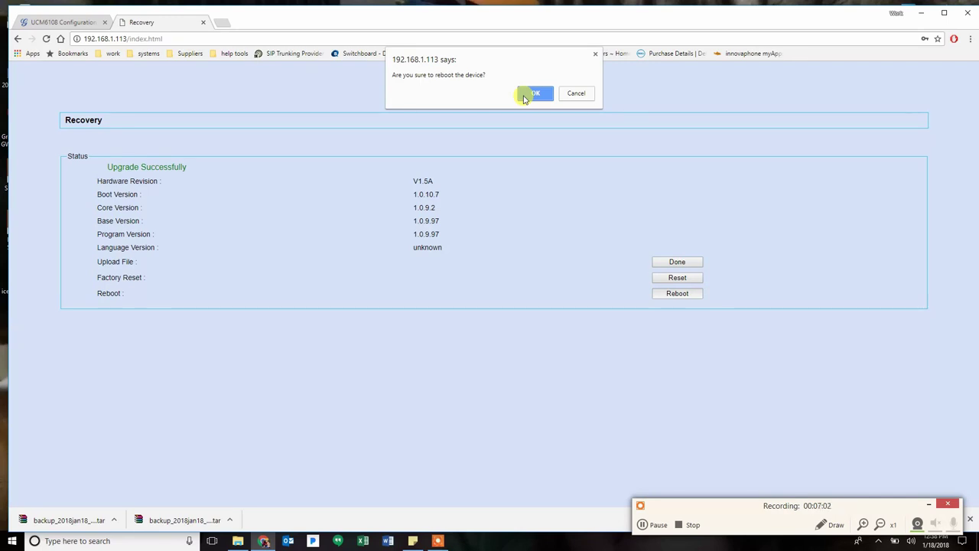
click(534, 94)
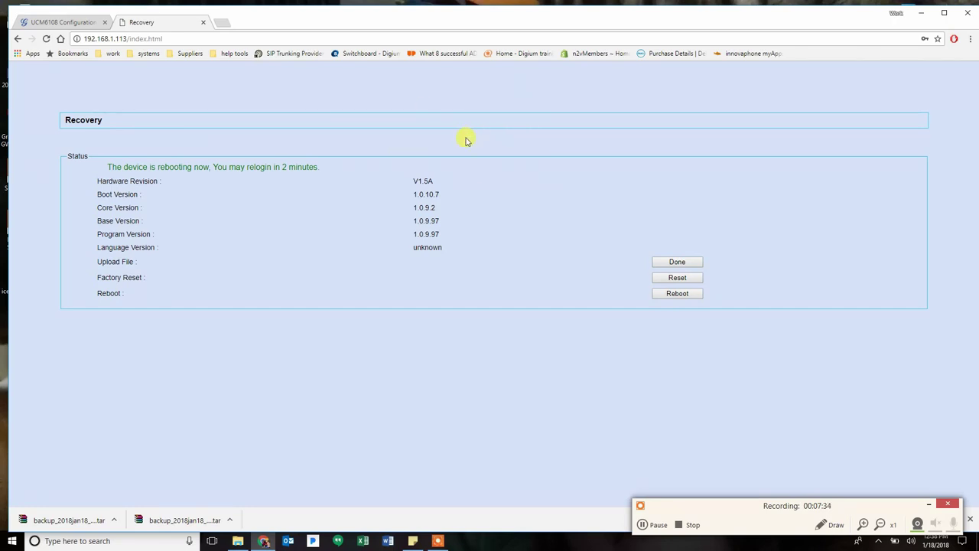
click(69, 20)
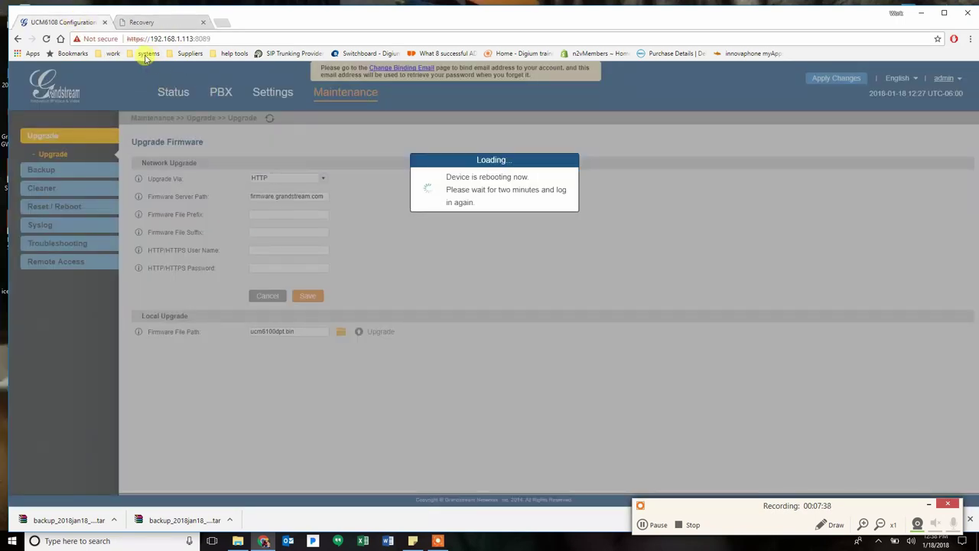
click(219, 39)
key(Return)
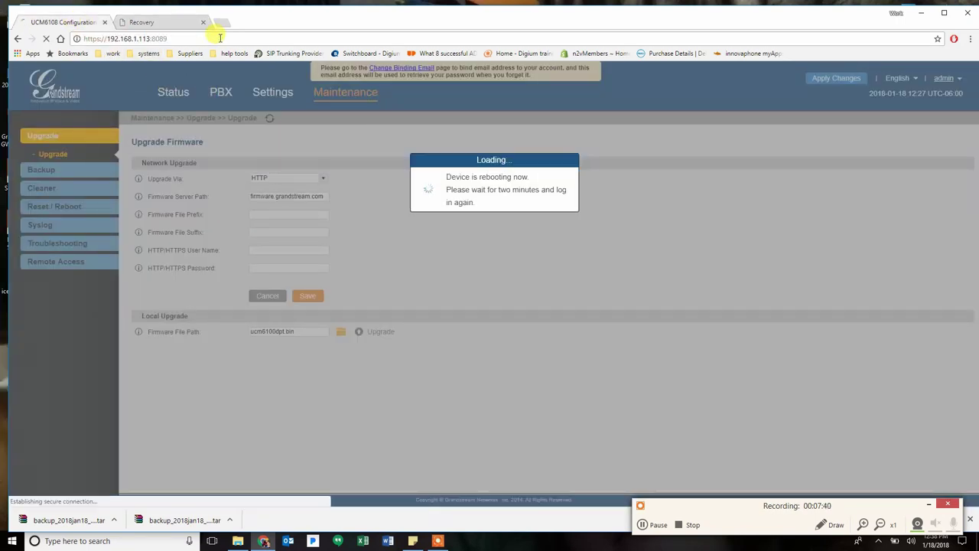
click(142, 22)
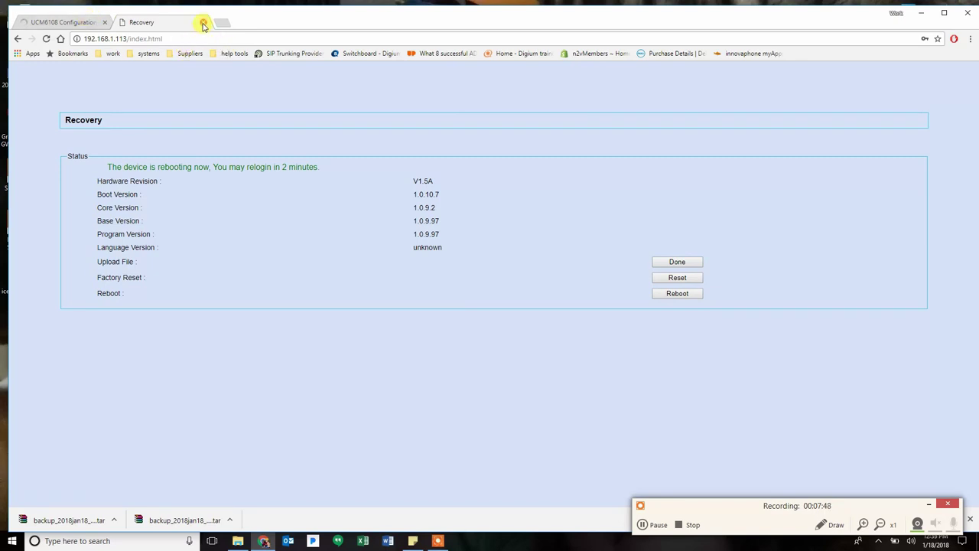
click(204, 24)
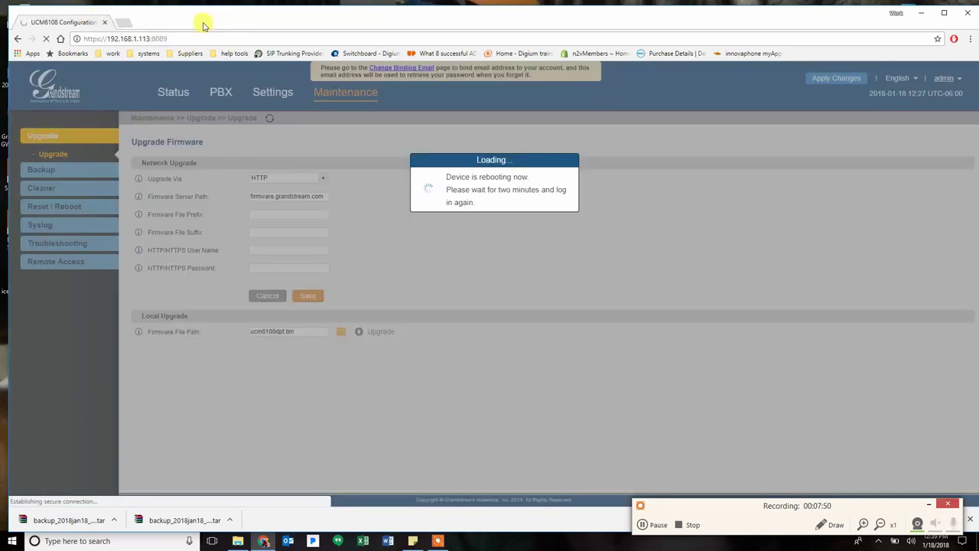
click(177, 37)
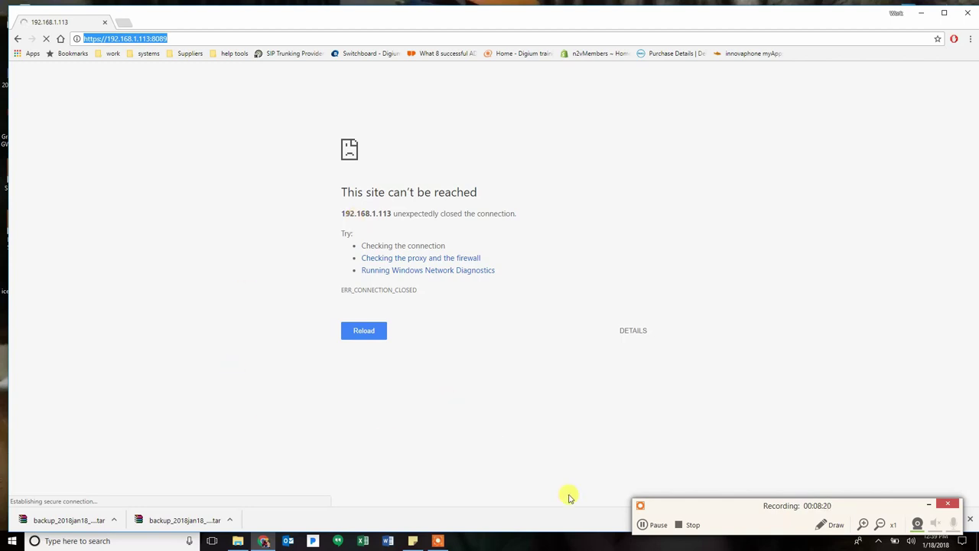
click(649, 525)
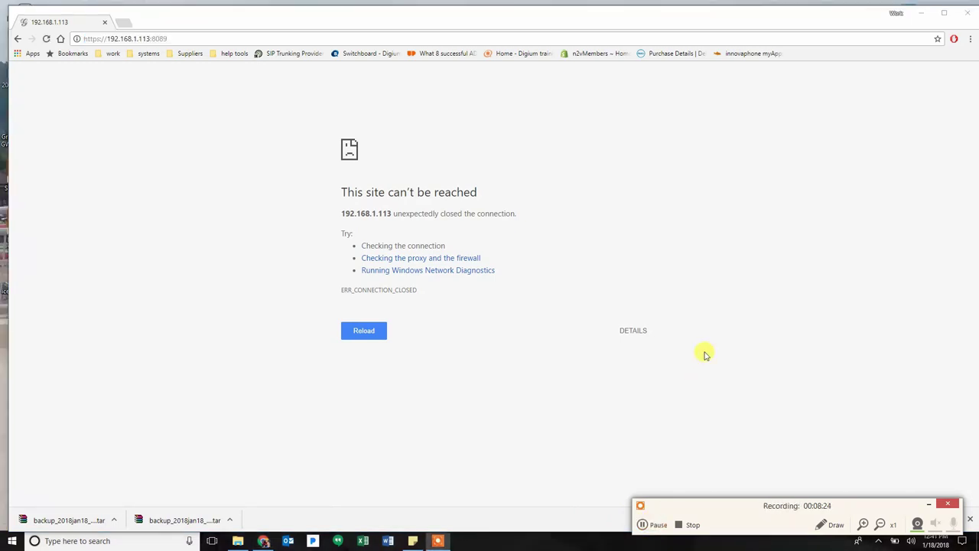
Log in as admin and quit the Setup Wizard to reach the empty PBX Status dashboard
click(170, 38)
key(Return)
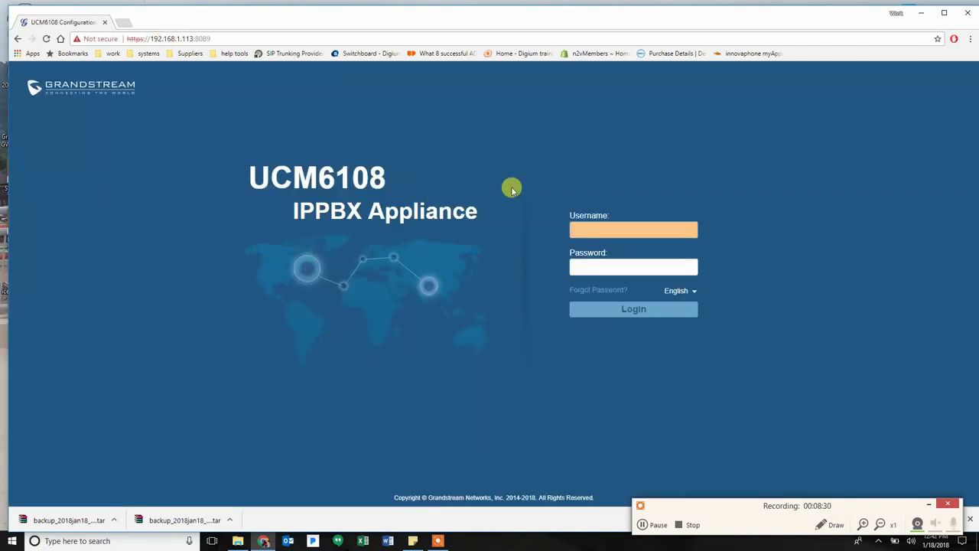
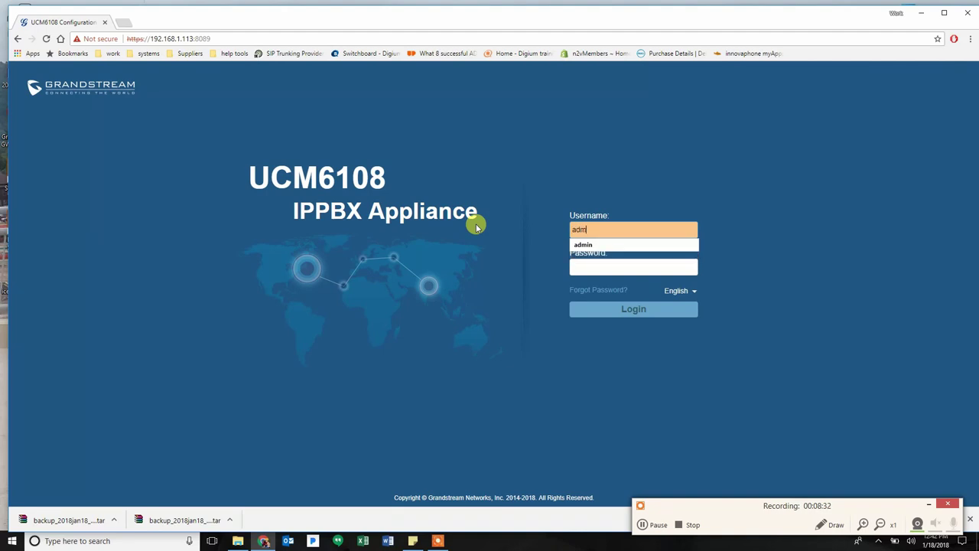
key(Tab)
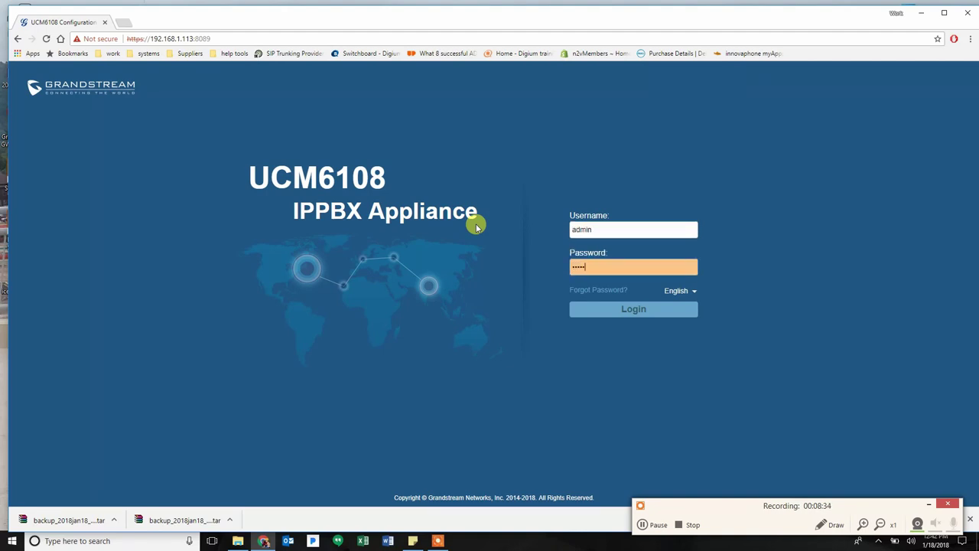
key(Return)
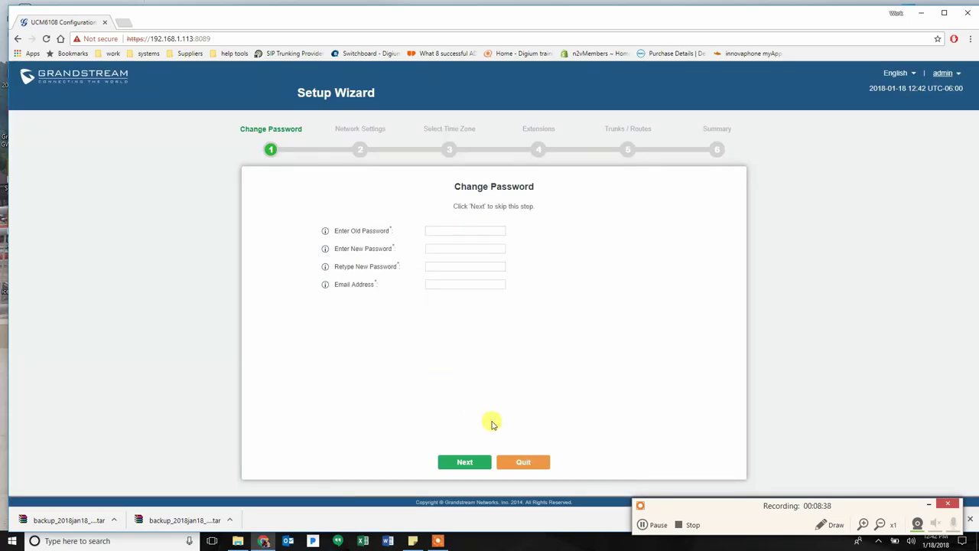
click(521, 462)
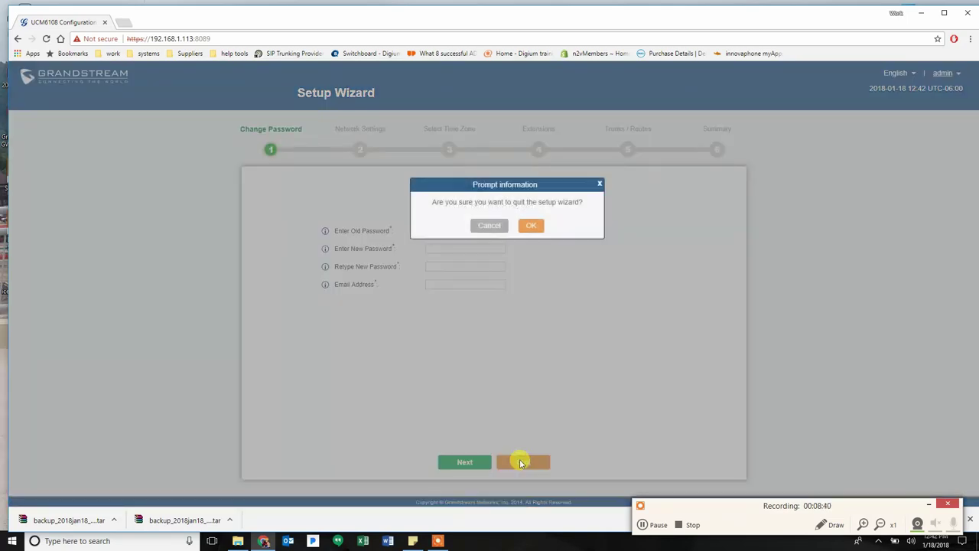
click(529, 225)
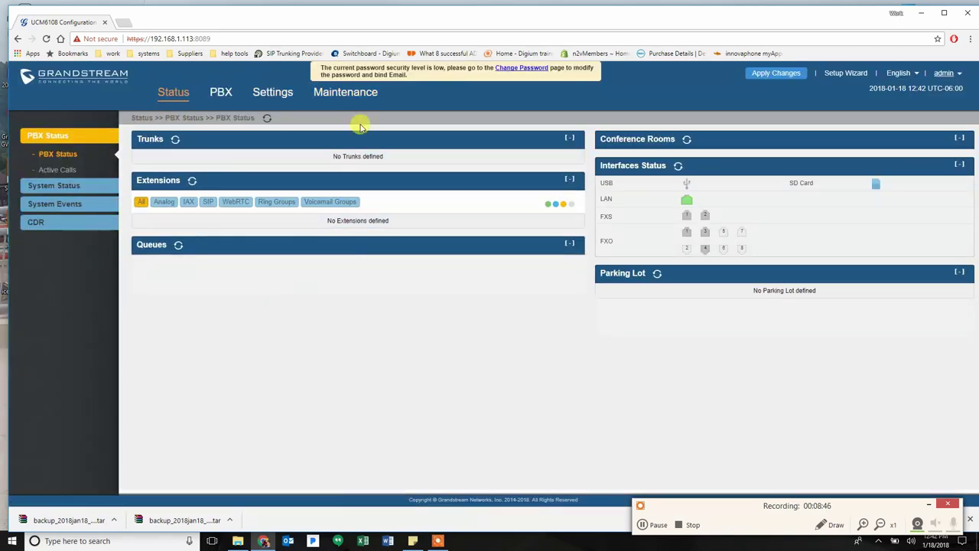
Restore configuration from backup_2018jan18_122821.tar on the SD card via Maintenance > Backup / Restore
click(341, 93)
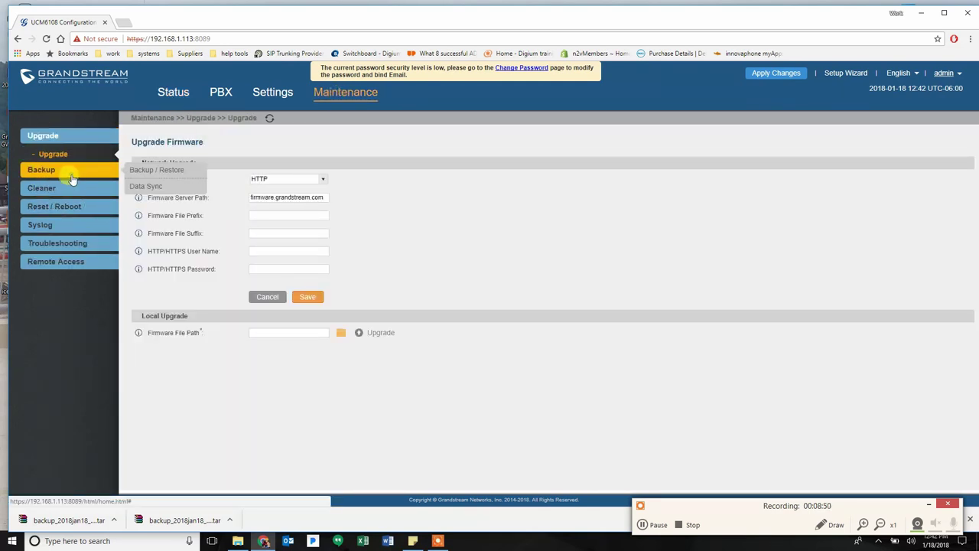
click(69, 171)
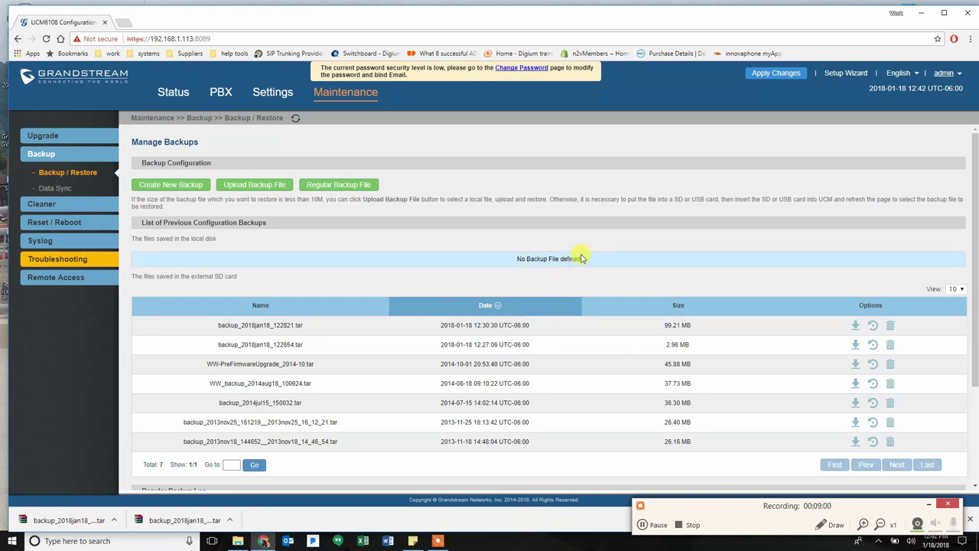
scroll(581, 258, down, 2)
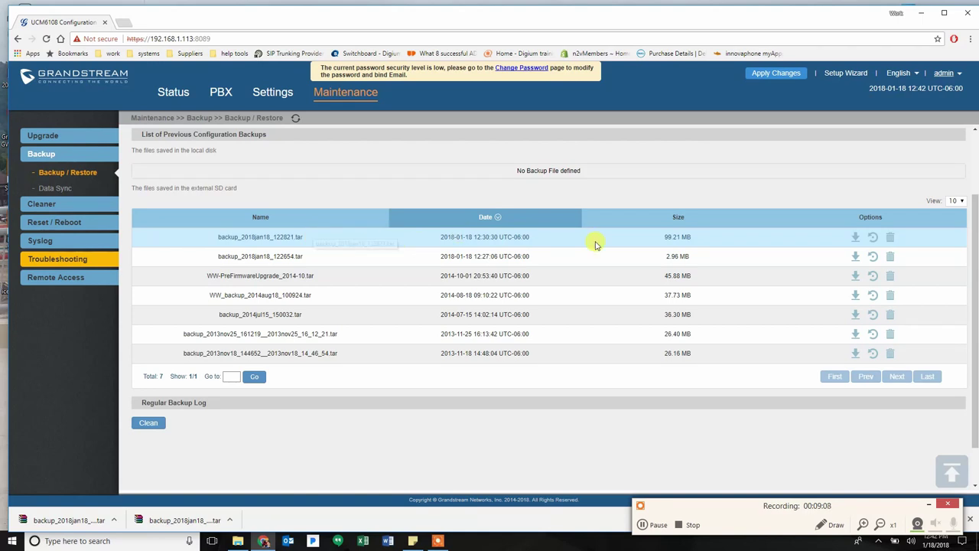
click(874, 238)
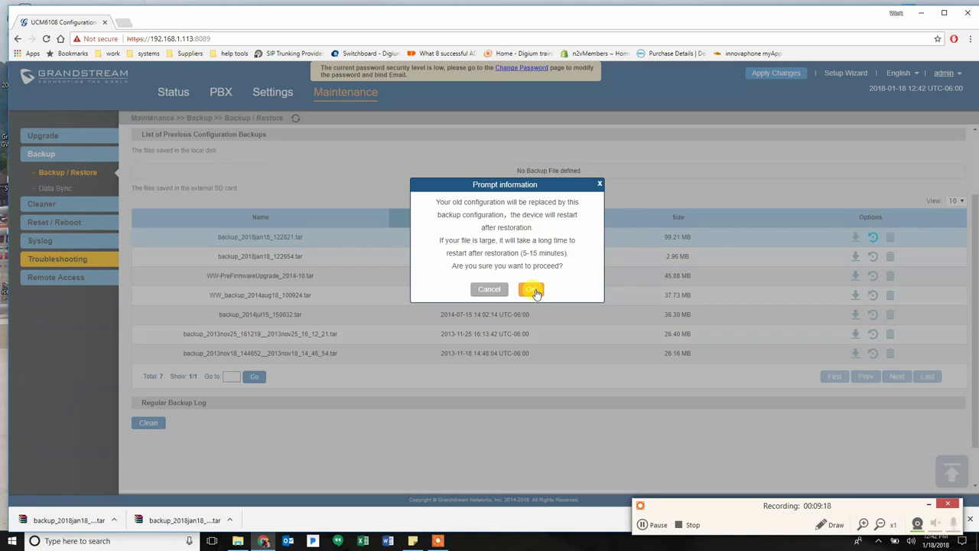
click(534, 290)
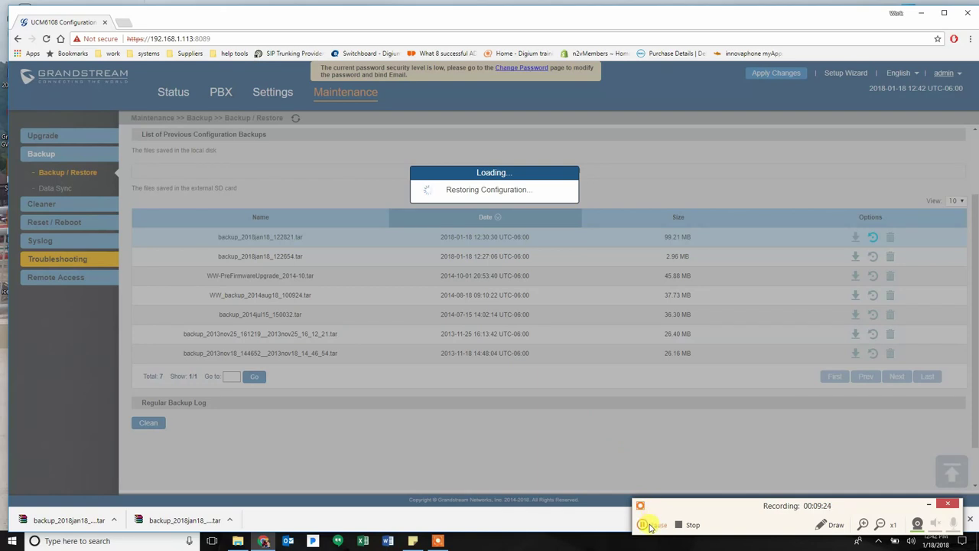
click(649, 526)
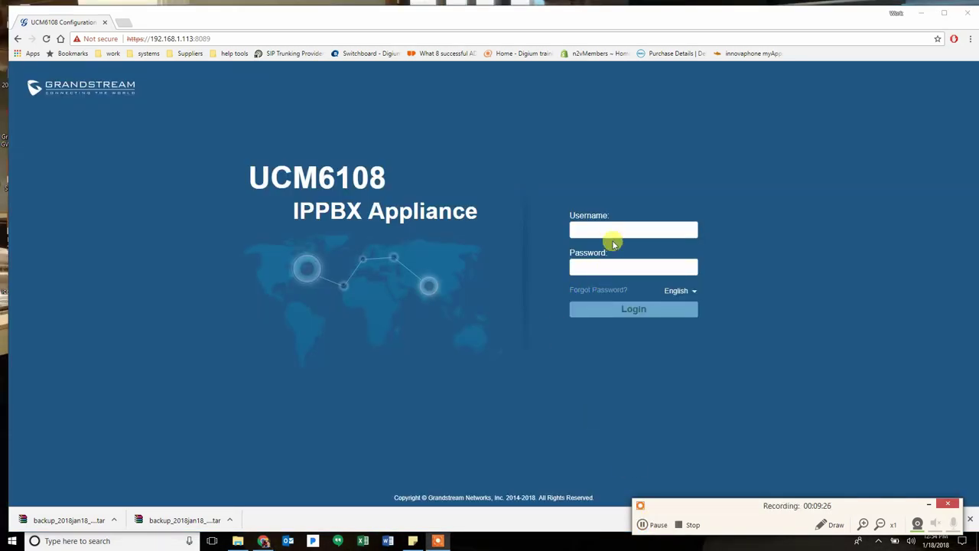
Log back in as admin with the account password and open Maintenance > Backup / Restore
click(610, 230)
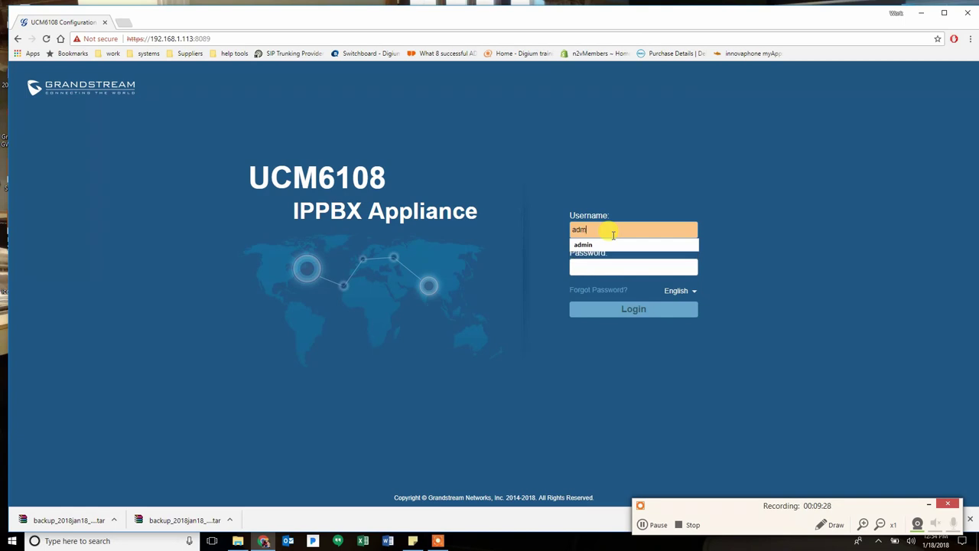
key(Tab)
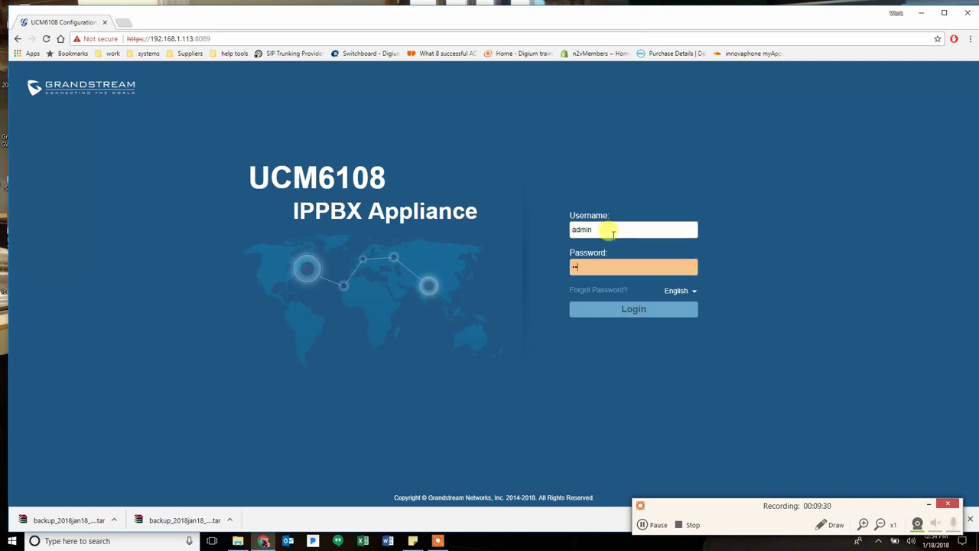
key(Return)
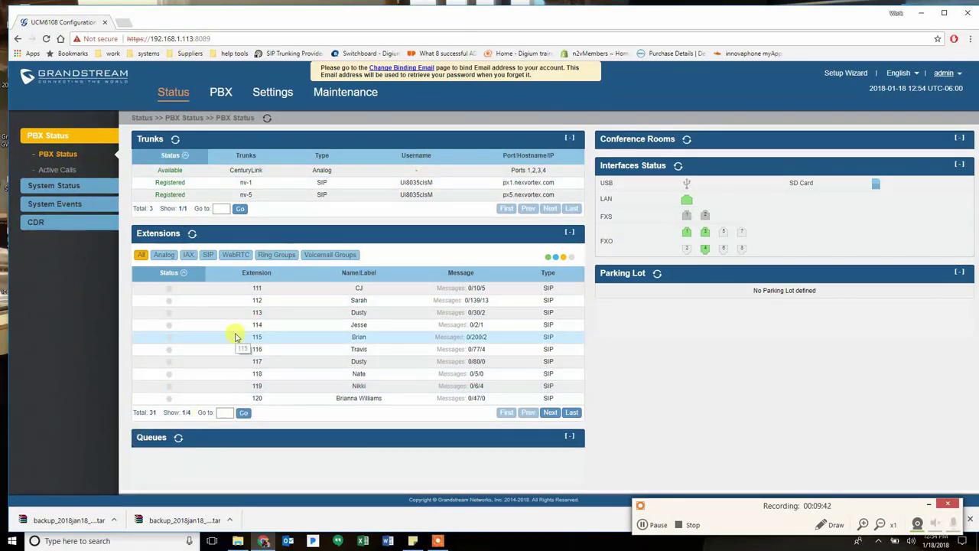
click(345, 93)
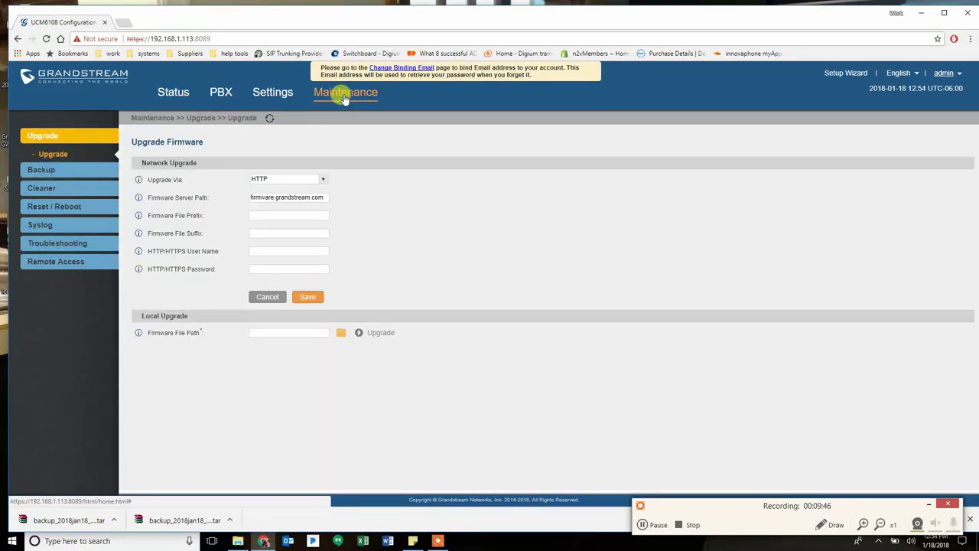
click(84, 169)
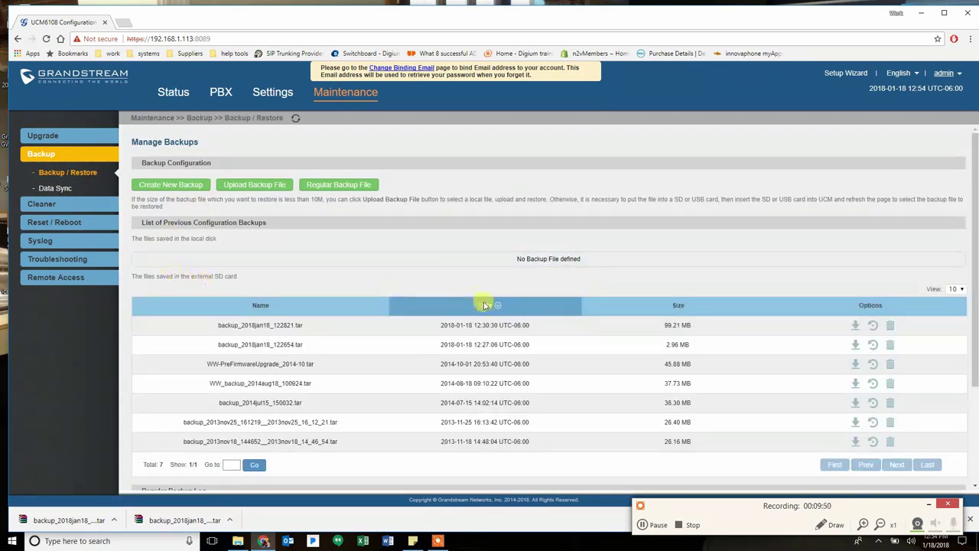
Create a full all-files backup to the SD card named backup_2018jan18_1_0_10_44
click(169, 192)
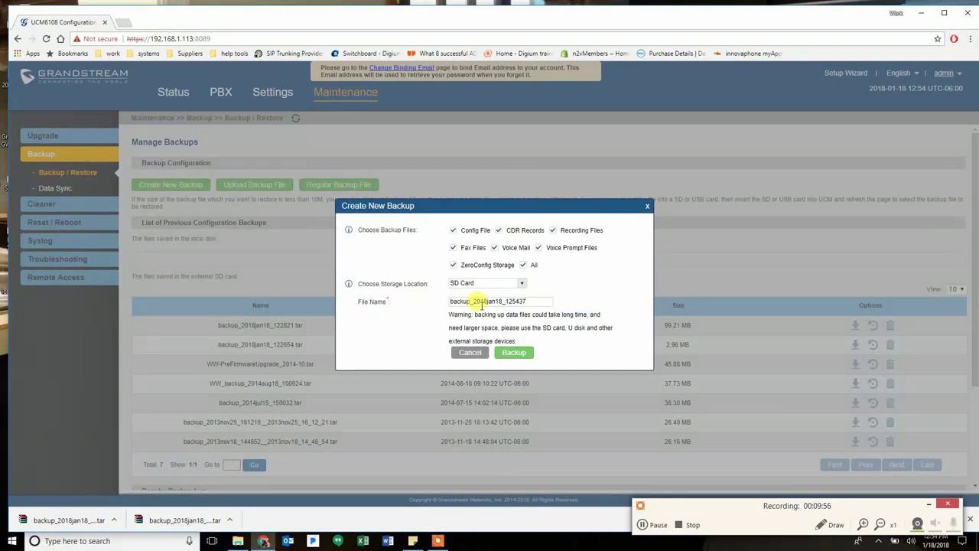
click(528, 301)
key(BackSpace)
key(BackSpace)
key(BackSpace)
key(BackSpace)
key(BackSpace)
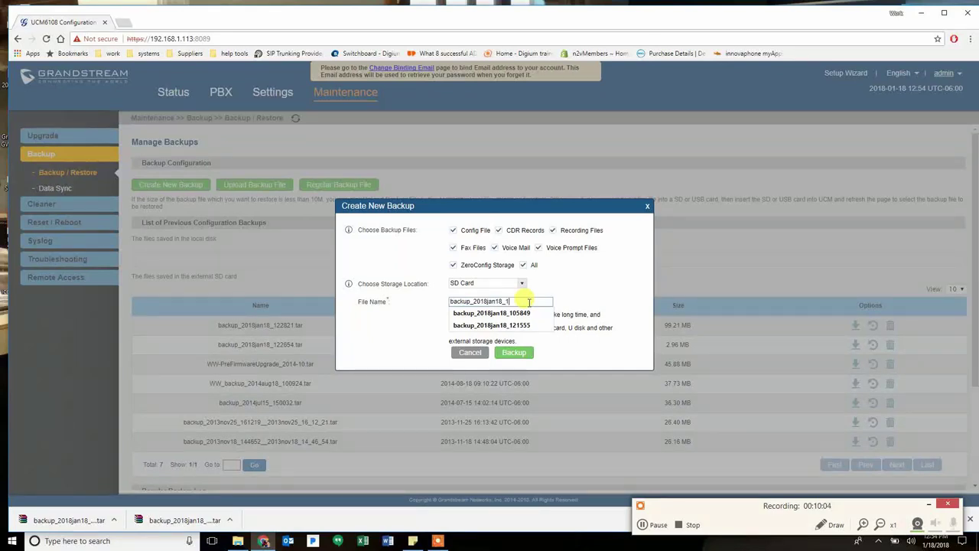
text(.0.1)
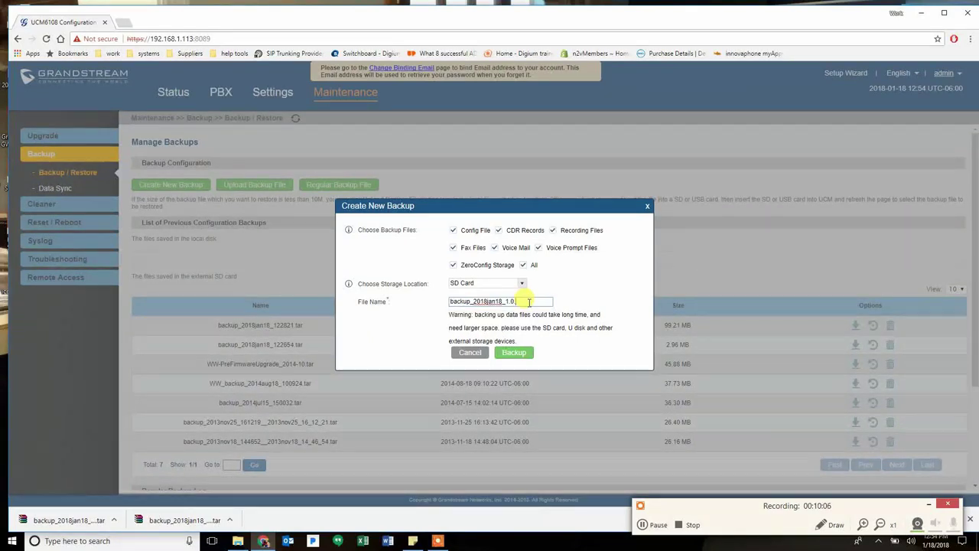
text(0.44)
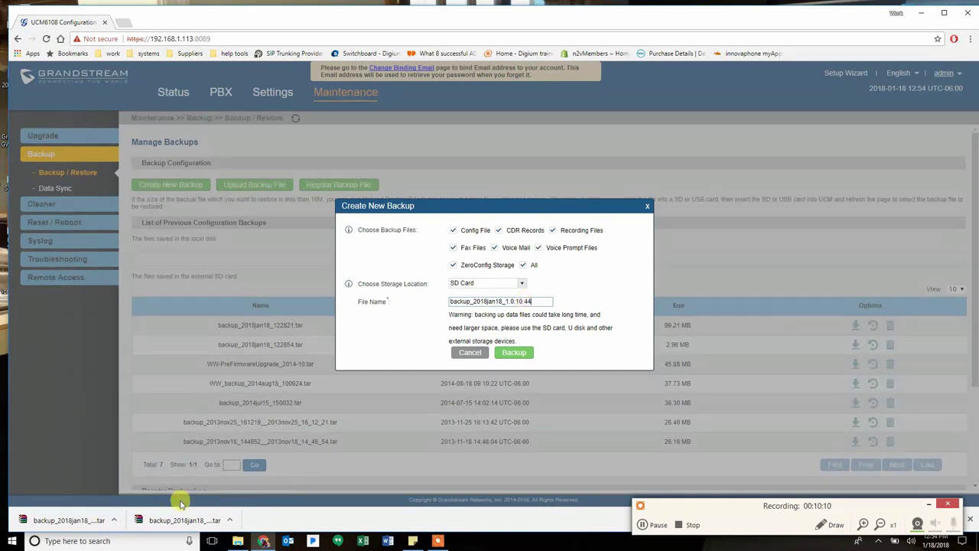
click(238, 541)
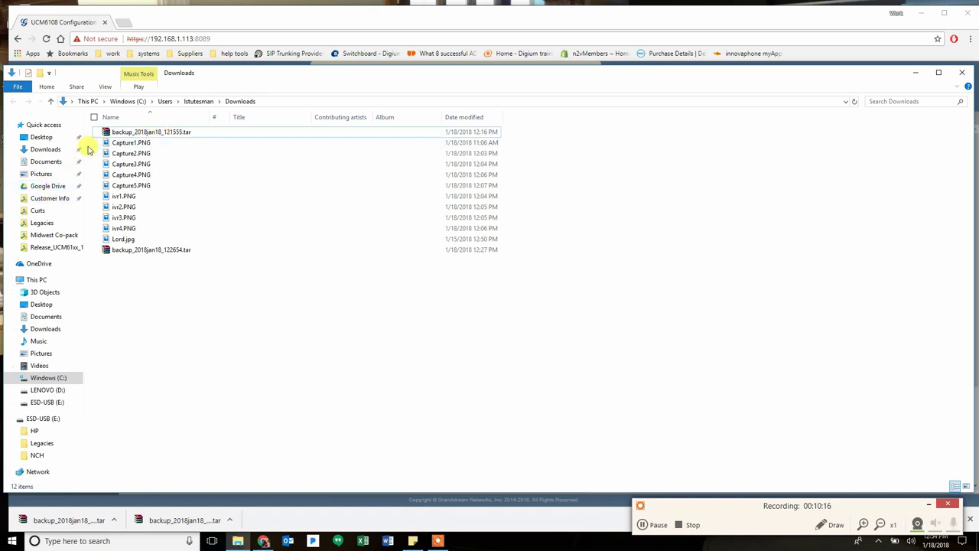
click(962, 72)
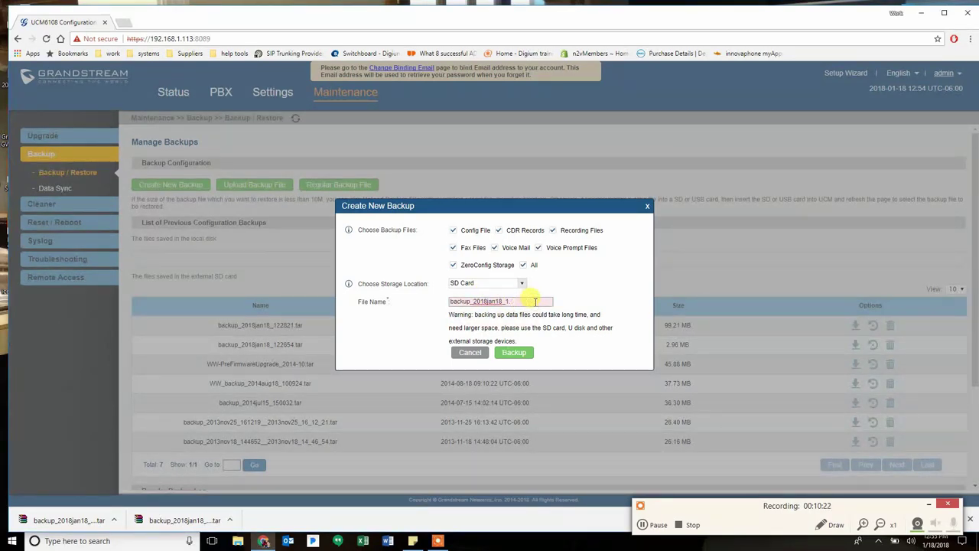
click(536, 301)
text(_)
click(543, 304)
click(546, 302)
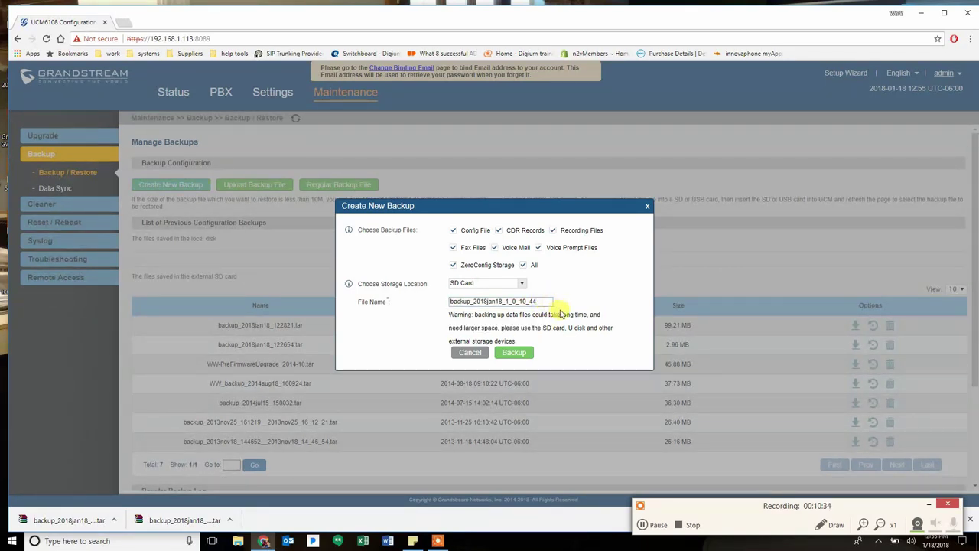
click(517, 353)
In Google Drive, cut the Marketing folder and paste it into the Shared folder
click(237, 541)
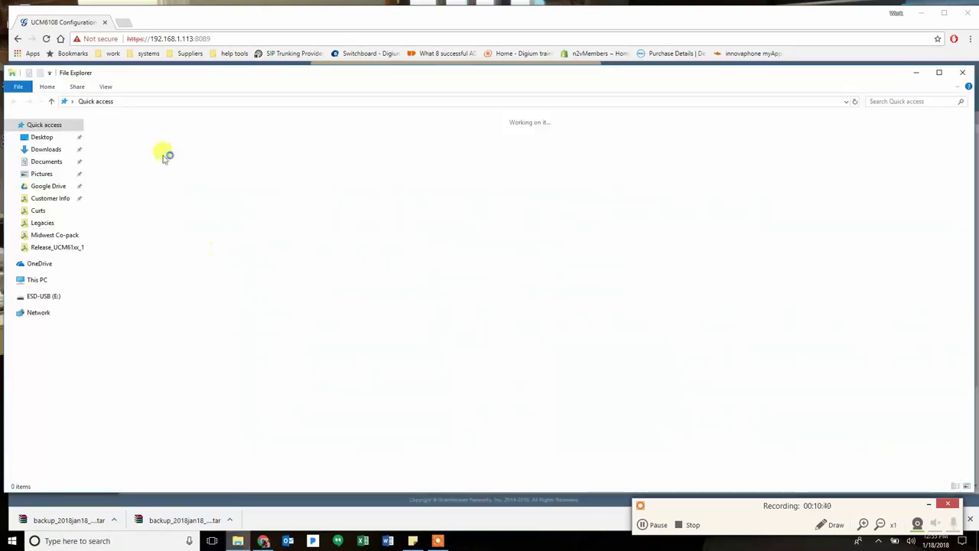
click(48, 186)
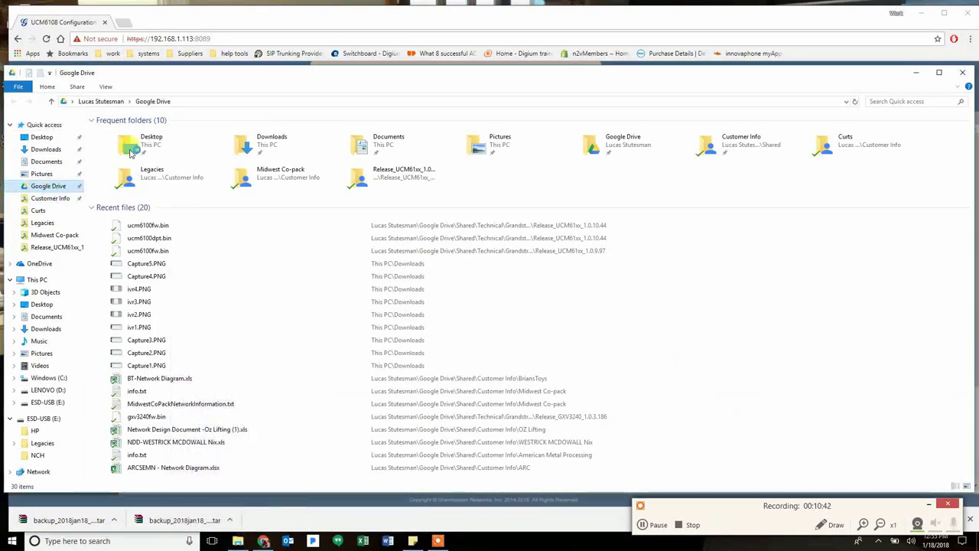
click(164, 151)
double_click(165, 151)
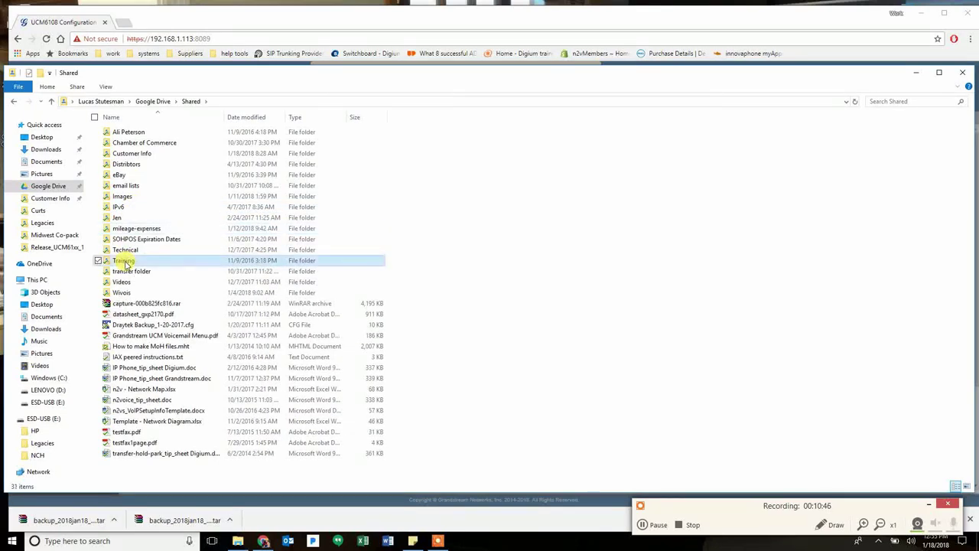
double_click(123, 261)
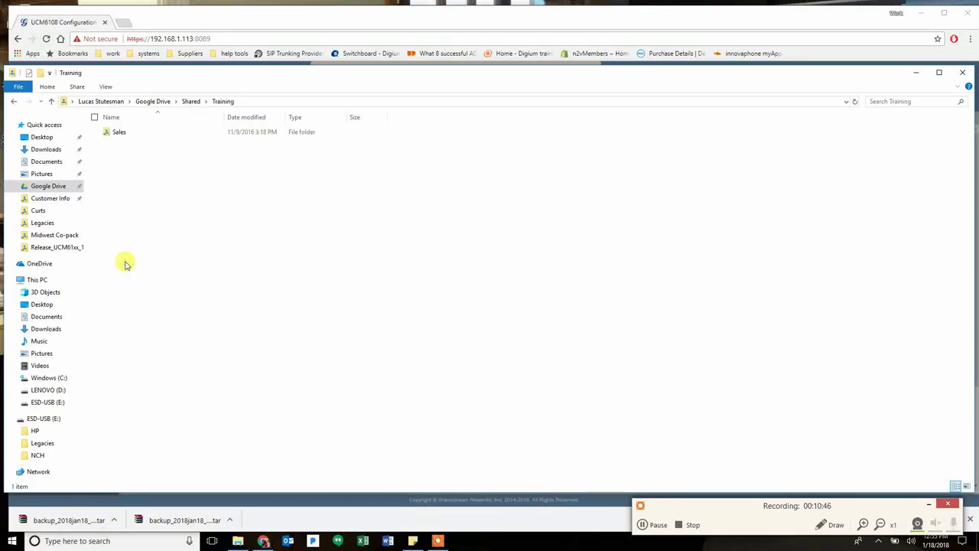
click(191, 101)
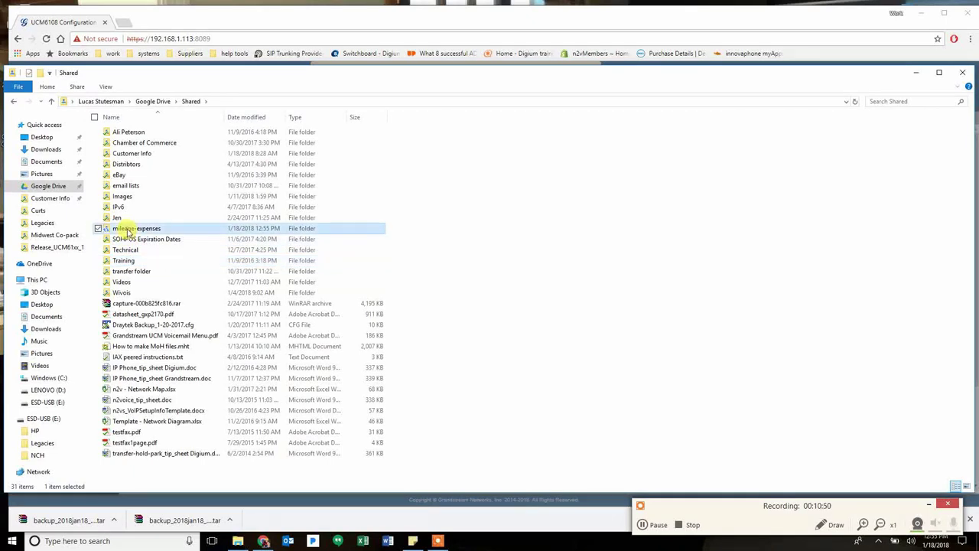
double_click(126, 228)
right_click(126, 132)
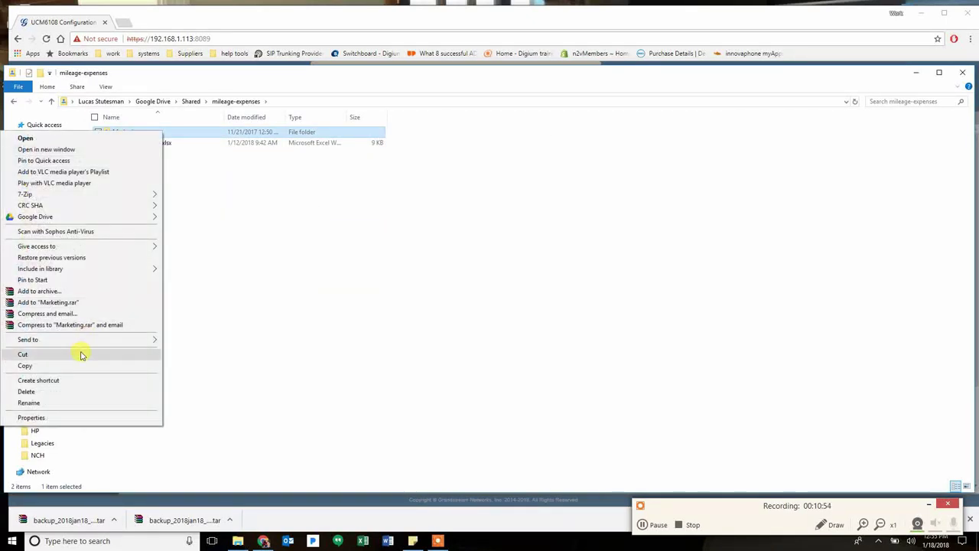
click(78, 354)
click(191, 101)
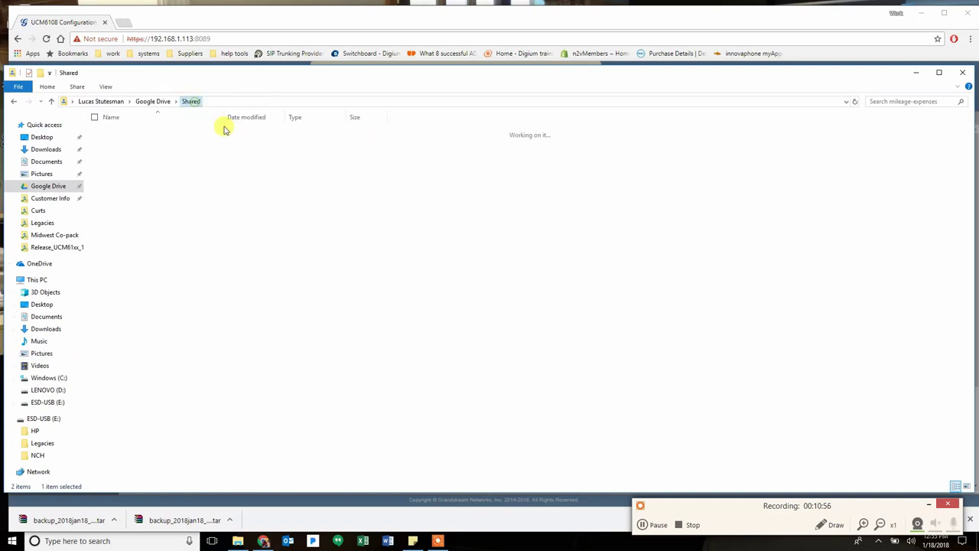
right_click(481, 338)
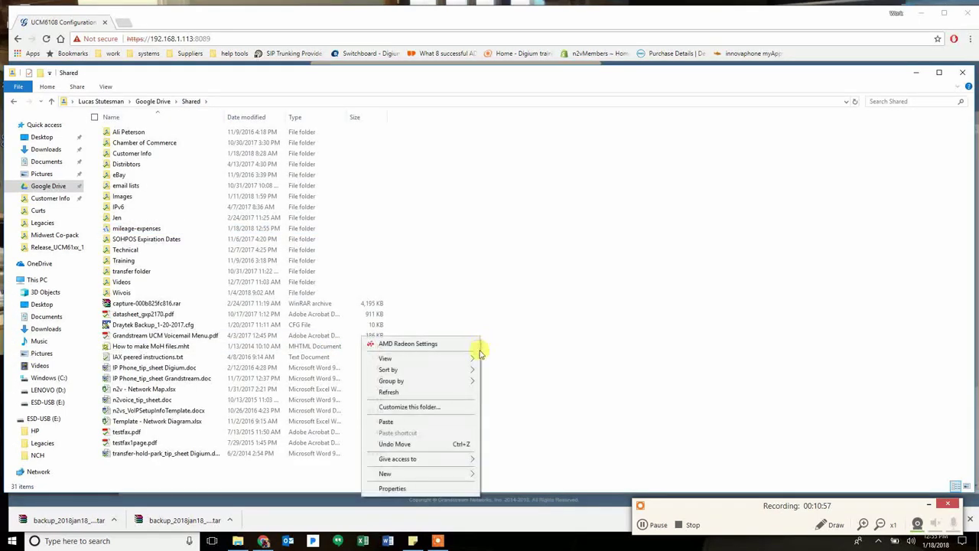
click(453, 421)
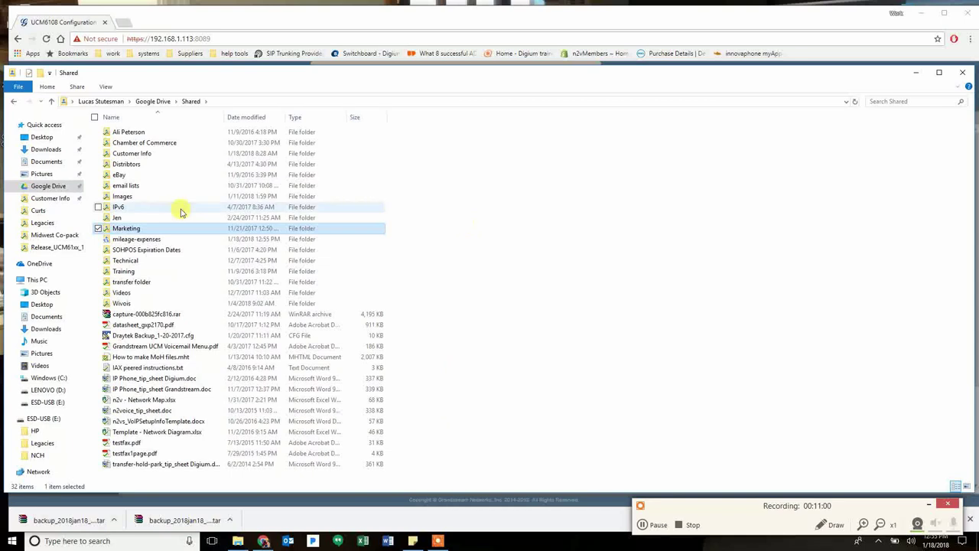
Browse Technical > Grandstream > Firmware into the Release_UCM61xx_1.0.12.19 firmware package folder
double_click(131, 260)
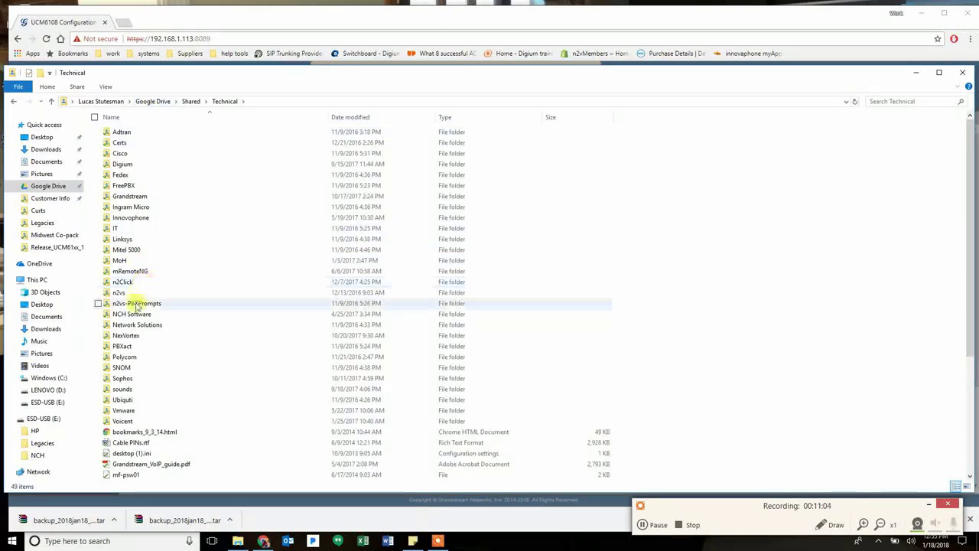
double_click(127, 197)
double_click(126, 179)
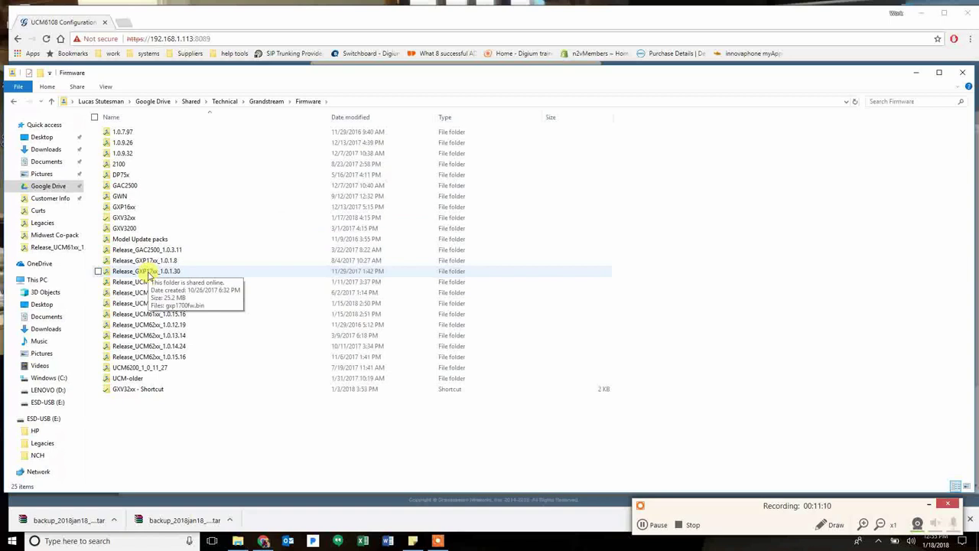
double_click(188, 282)
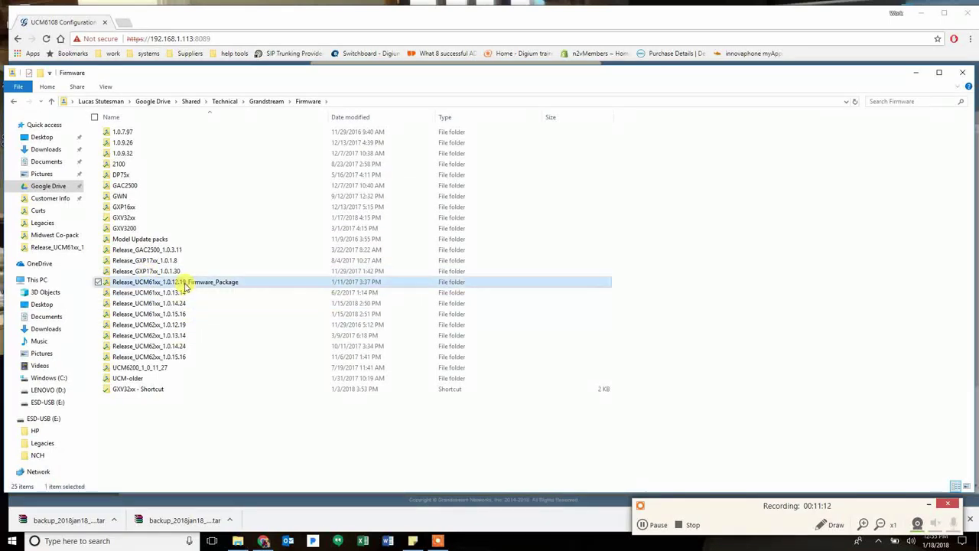
double_click(179, 135)
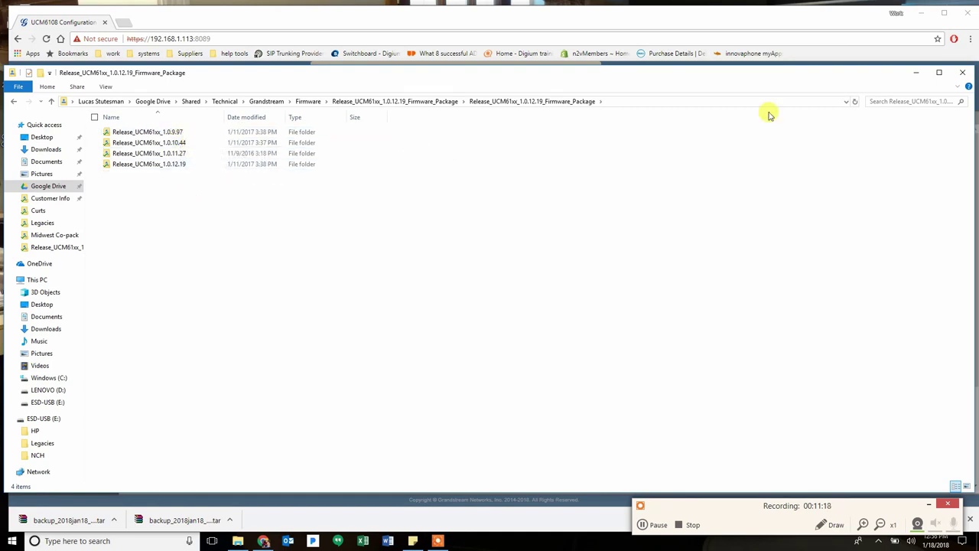
click(916, 72)
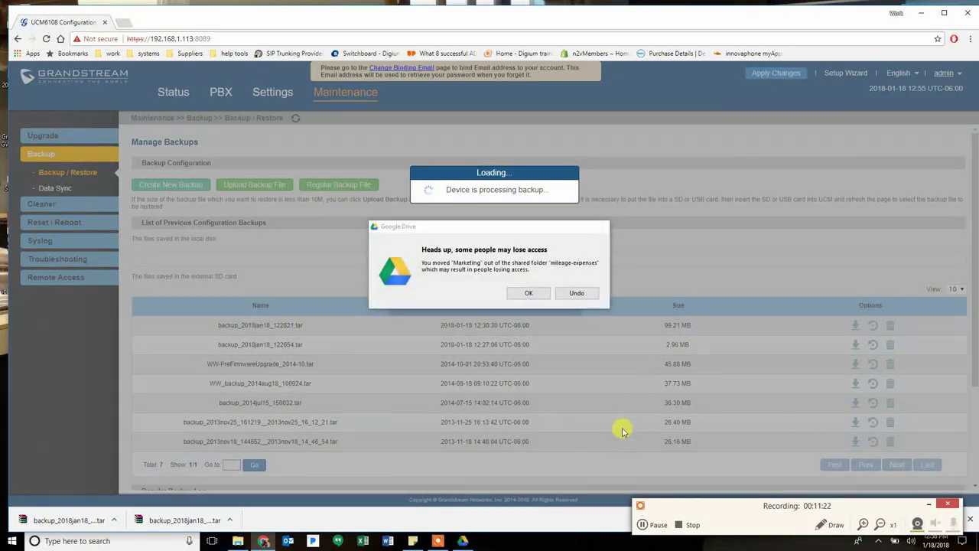
Dismiss the Google Drive warning, download backup_2018jan18_1_0_10_44.tar, and go to Upgrade Firmware
click(528, 293)
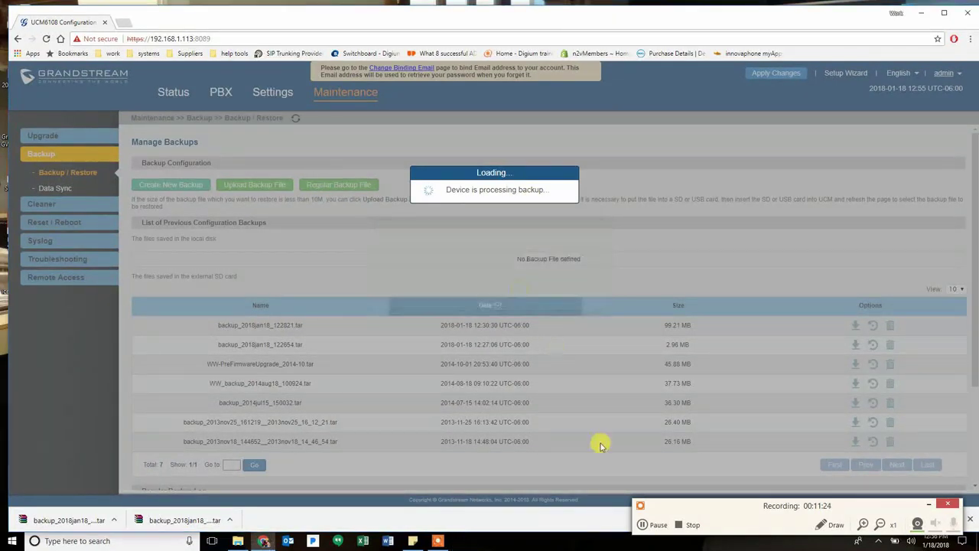
click(642, 525)
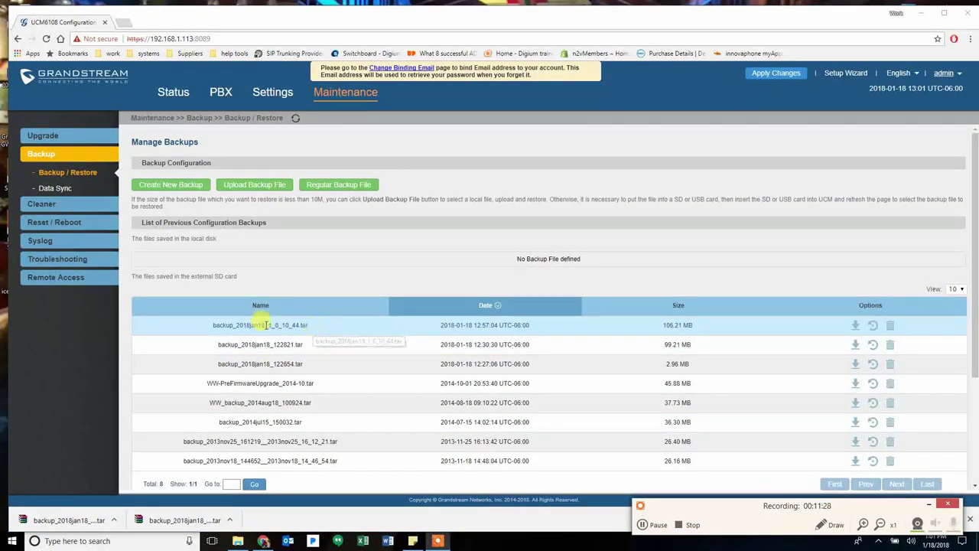
click(856, 325)
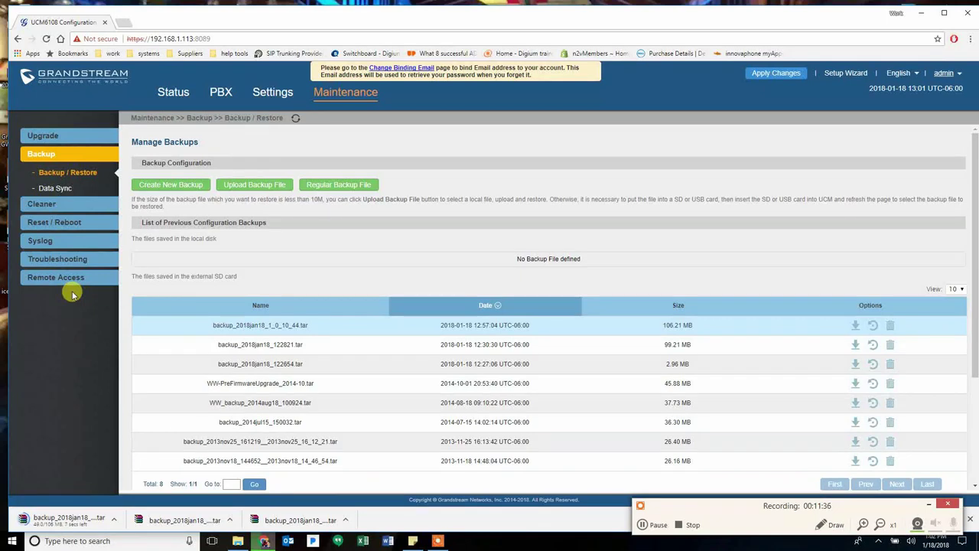
click(75, 140)
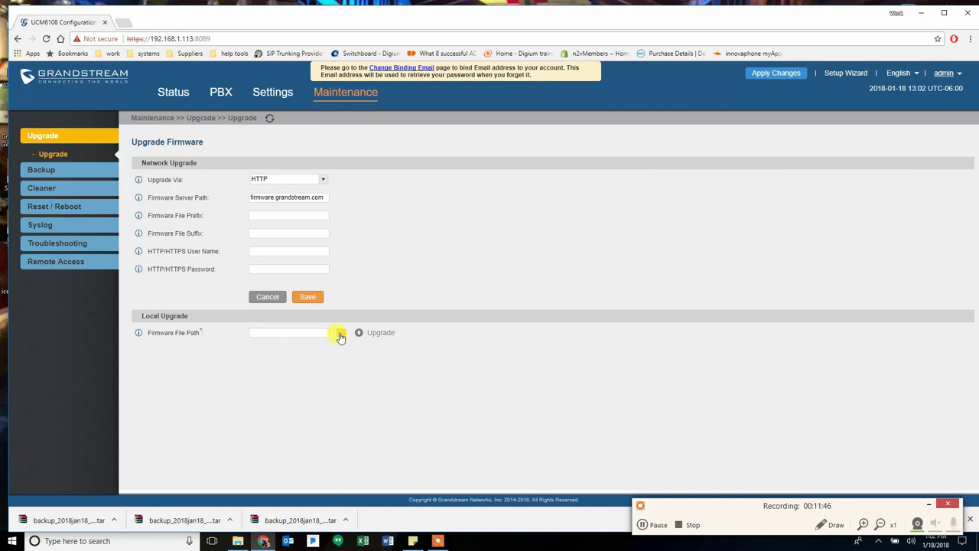
Upload ucm6100fw.bin from Release_UCM61xx_1.0.11.27 as a local firmware upgrade
click(341, 337)
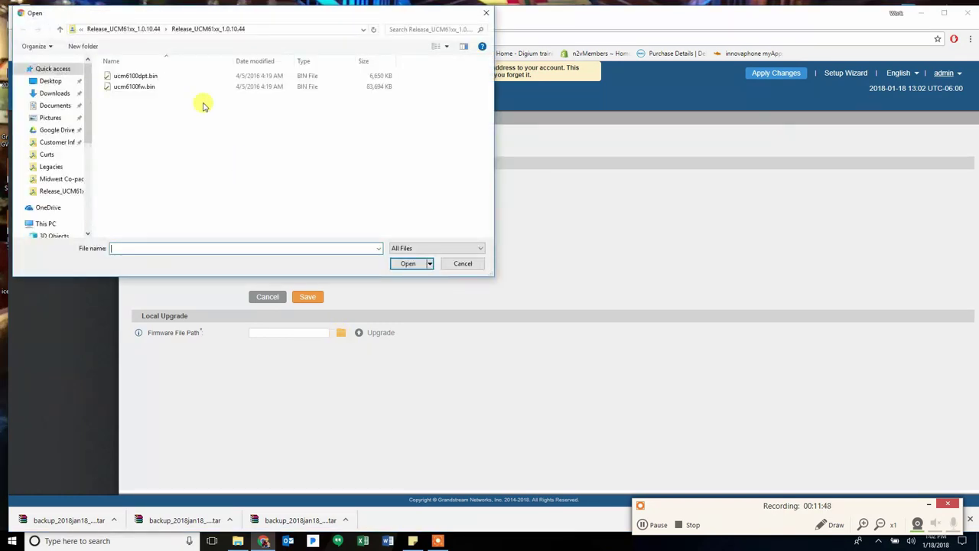
click(142, 29)
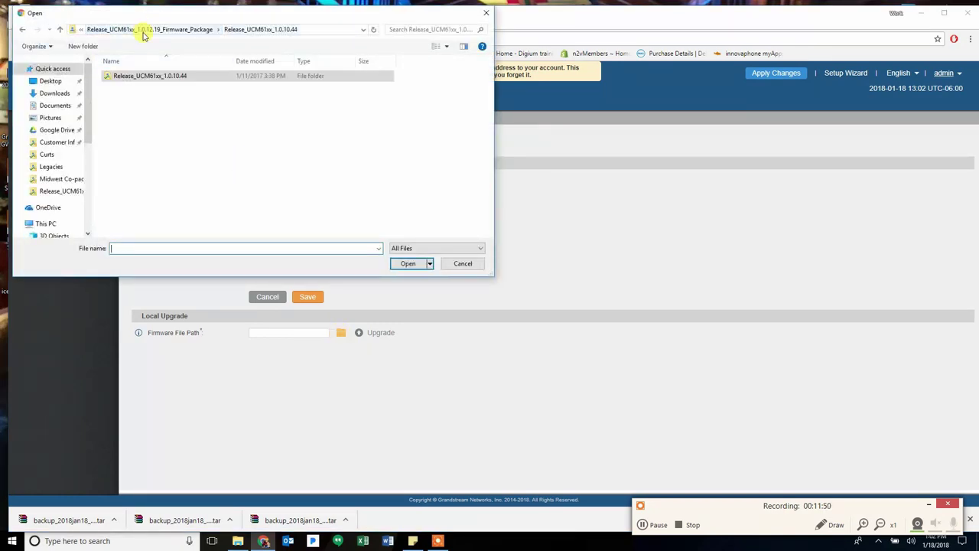
click(176, 31)
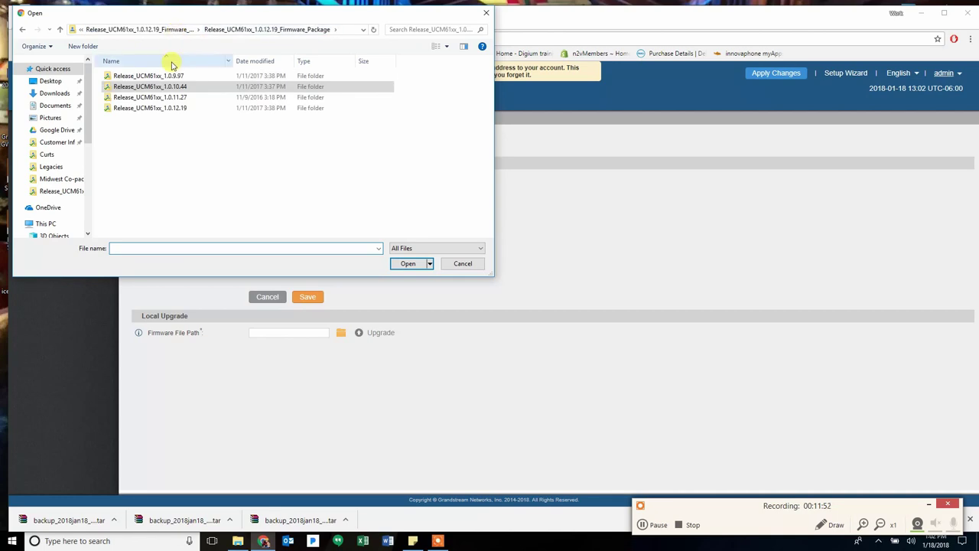
click(153, 98)
double_click(153, 97)
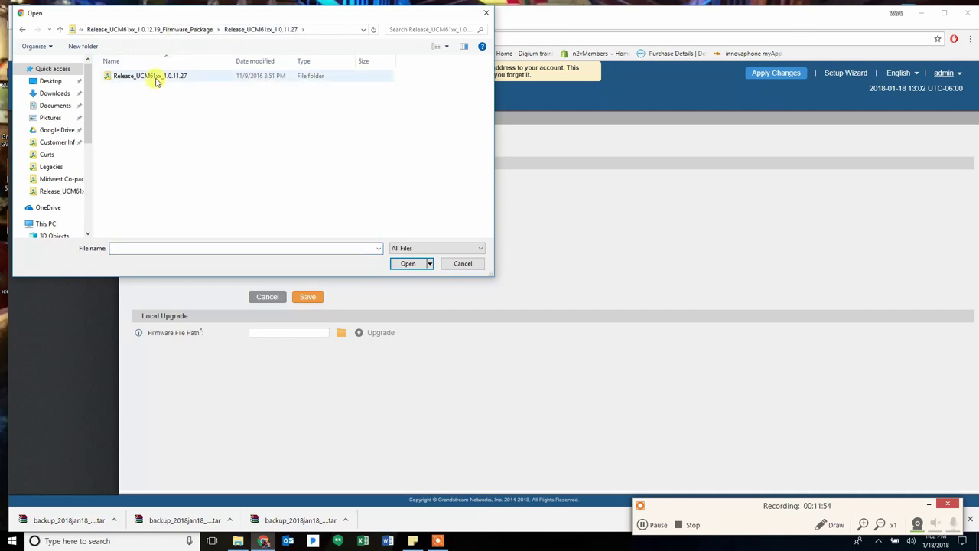
double_click(155, 78)
click(151, 82)
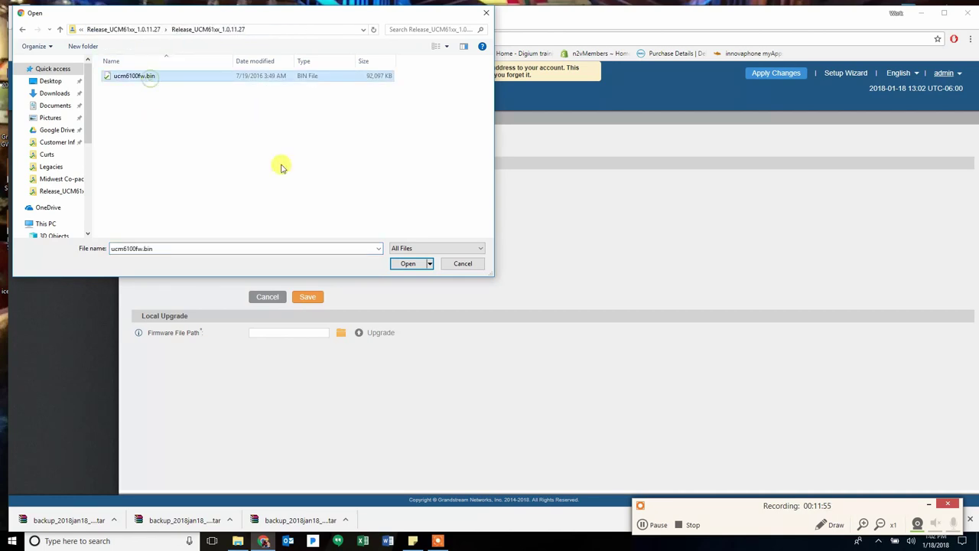
click(403, 263)
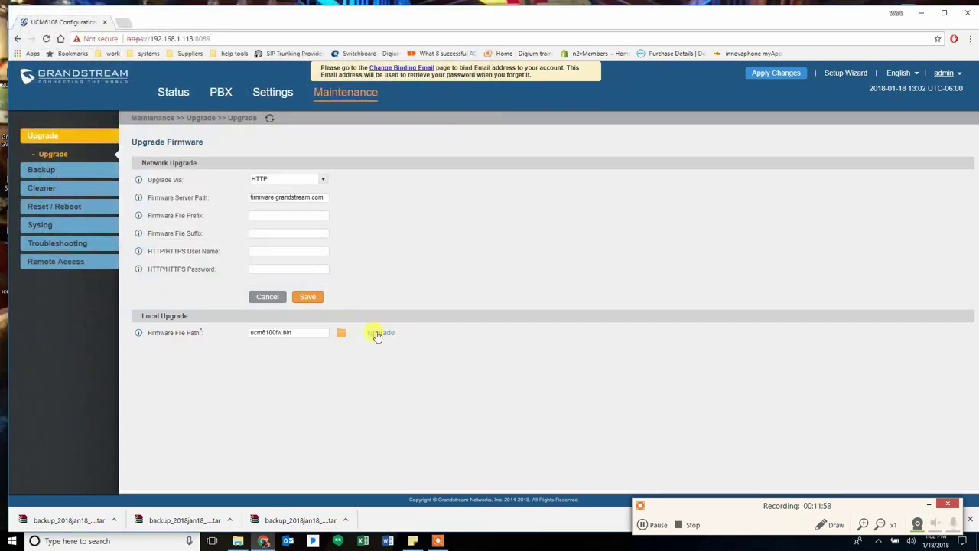
click(376, 334)
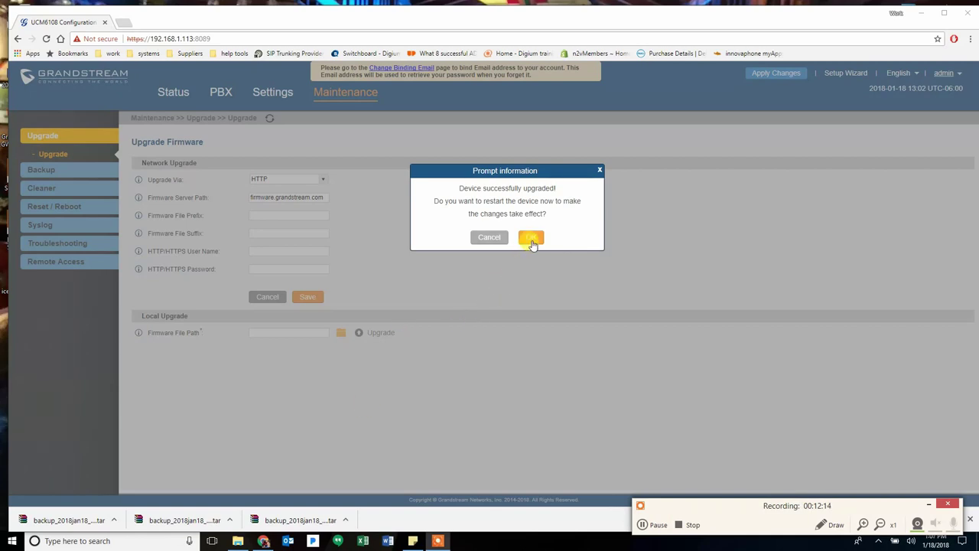
Restart the UCM6108 to apply the 1.0.11.27 firmware, then search Windows for Notepad
click(532, 244)
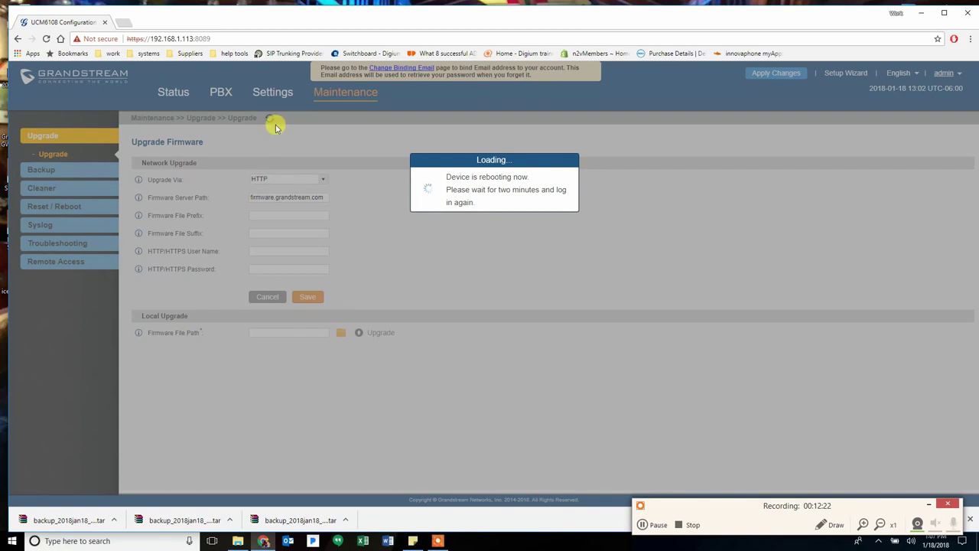
click(643, 525)
key(F8)
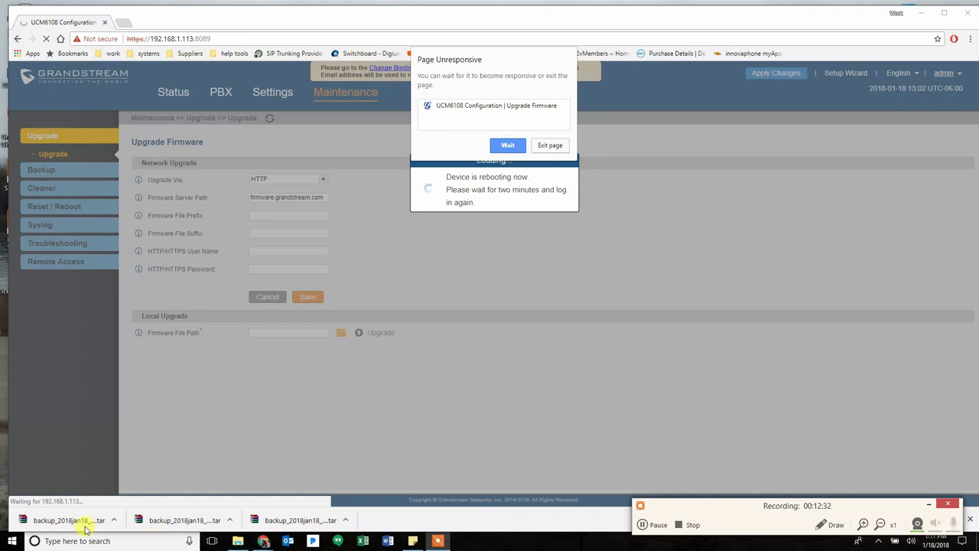
click(34, 540)
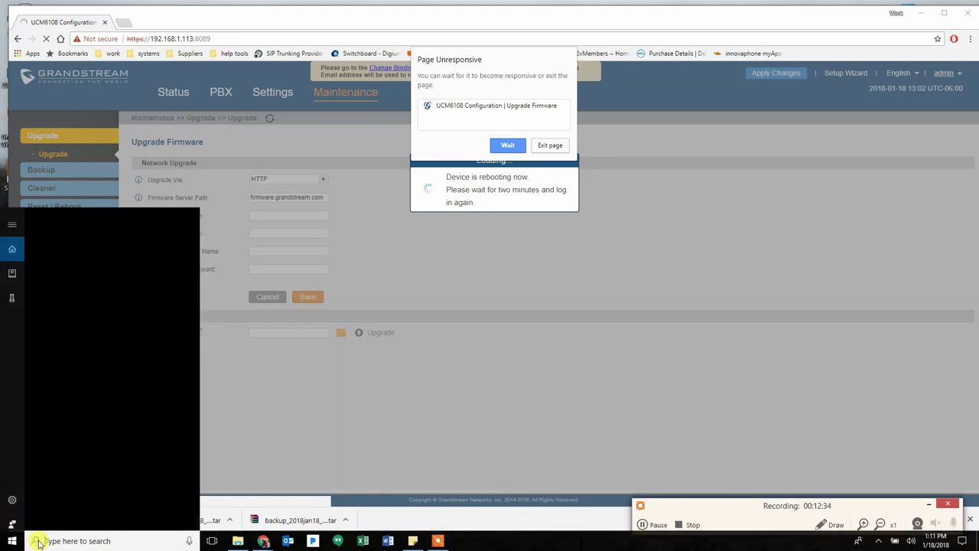
text(note)
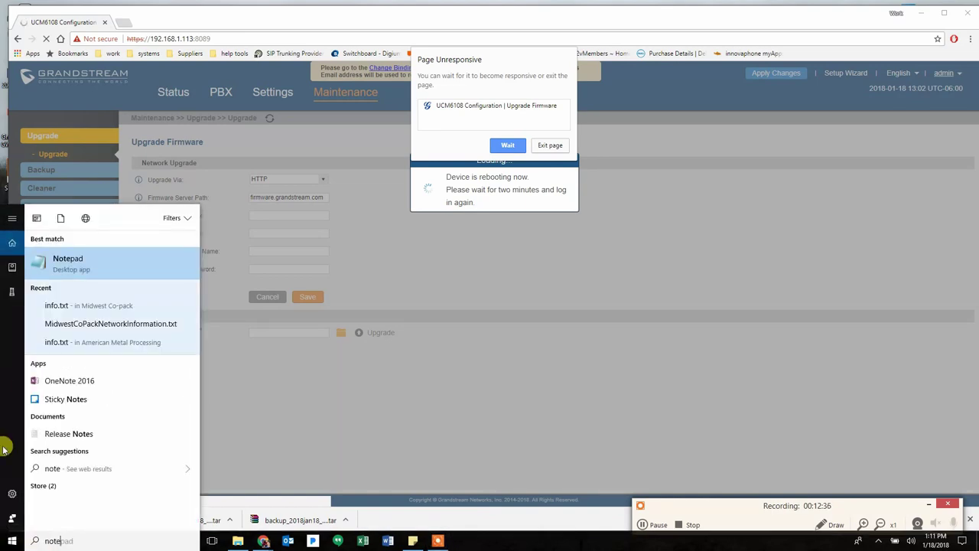
Start the Notepad upgrade notes on the reboot issue, advising the system reboots between upgrades
click(83, 264)
text(T)
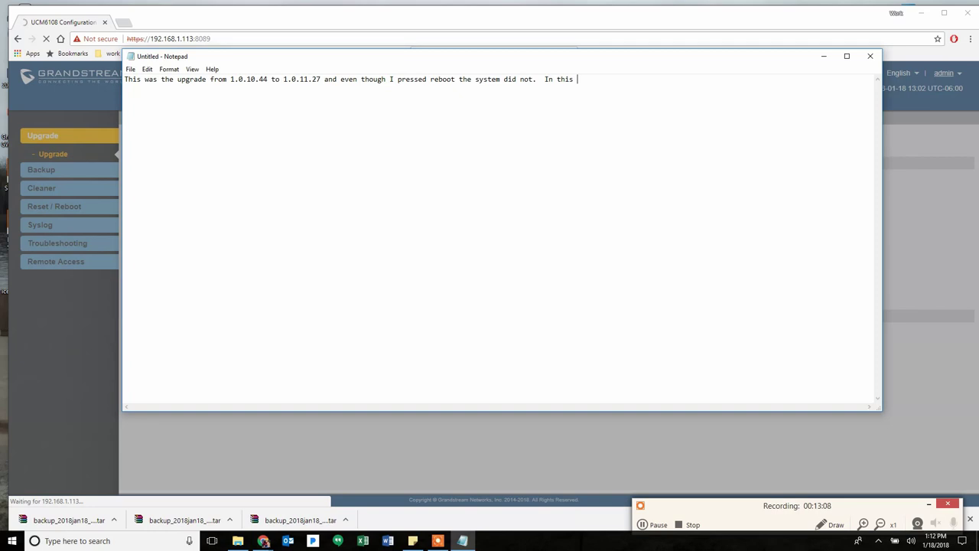
text(I n)
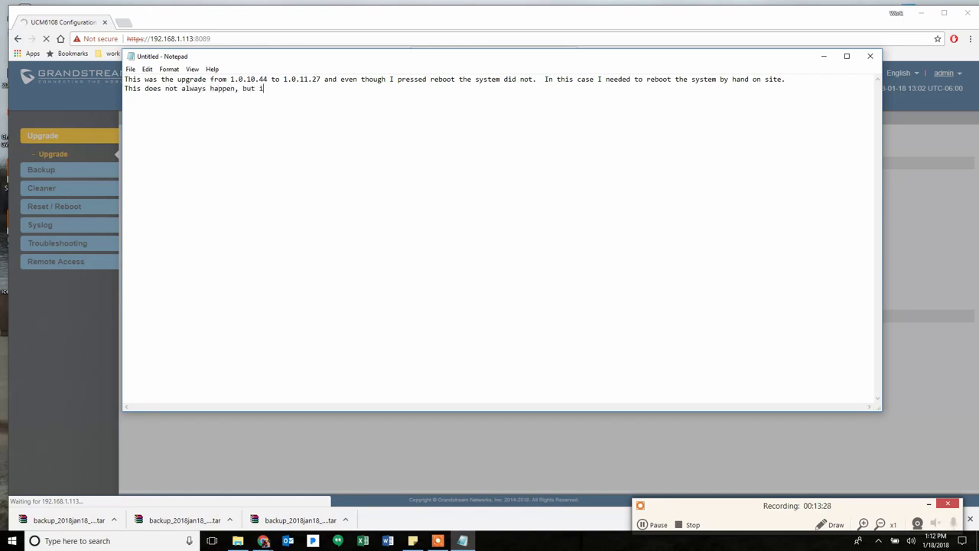
text(pened oft)
text(en a)
text(nough to)
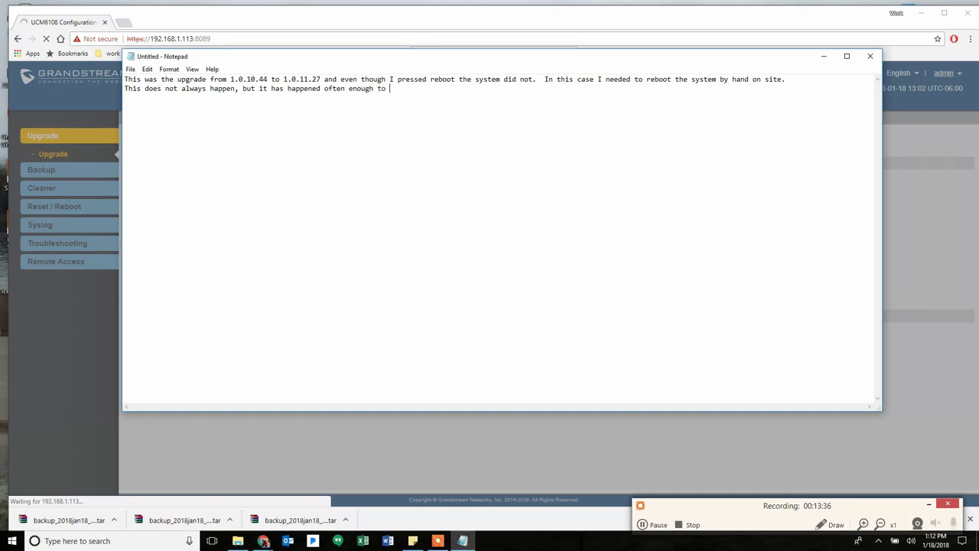
text( document the issueIf)
key(BackSpace)
key(BackSpace)
key(BackSpace)
text(Between each upgrade make sure the system is rebooting)
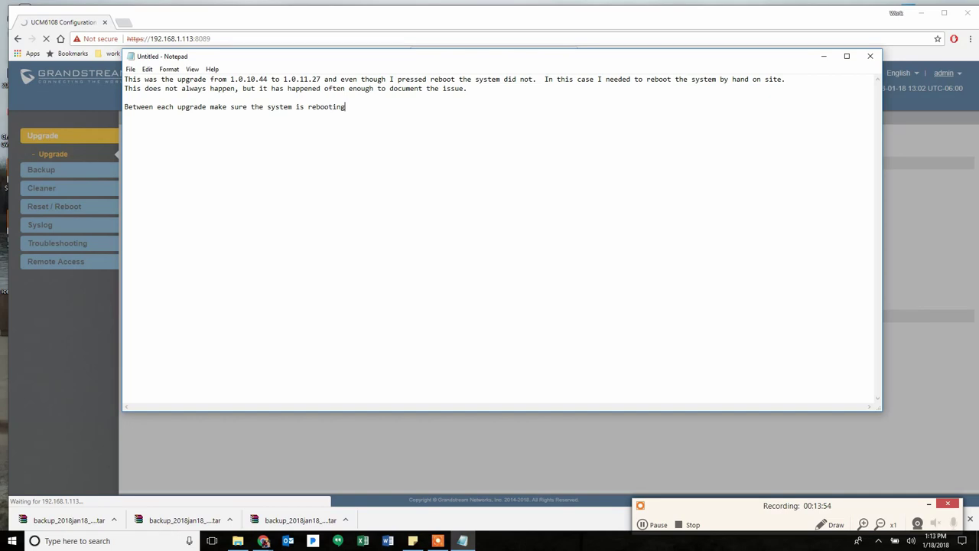
text(. If you are tryying to do this remot)
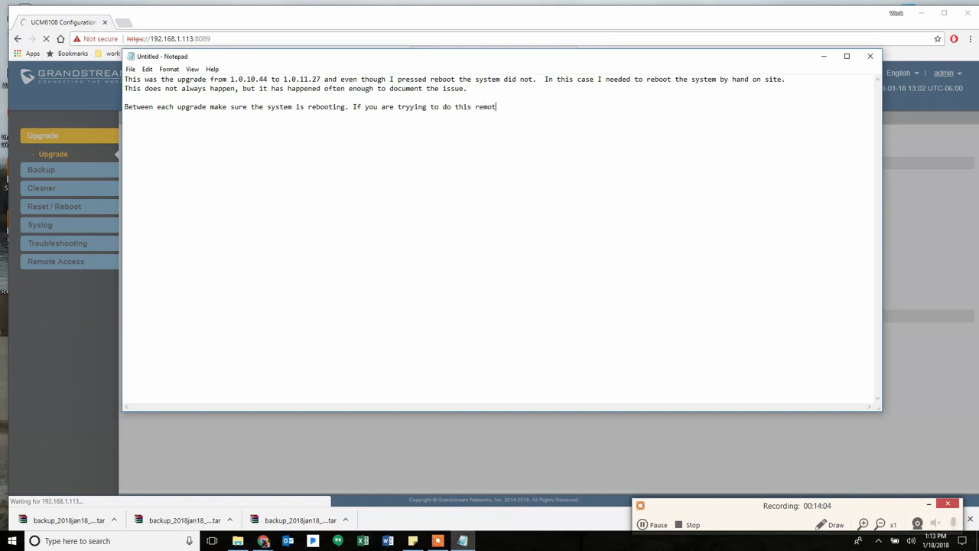
text(ely you can monitor it with a pin)
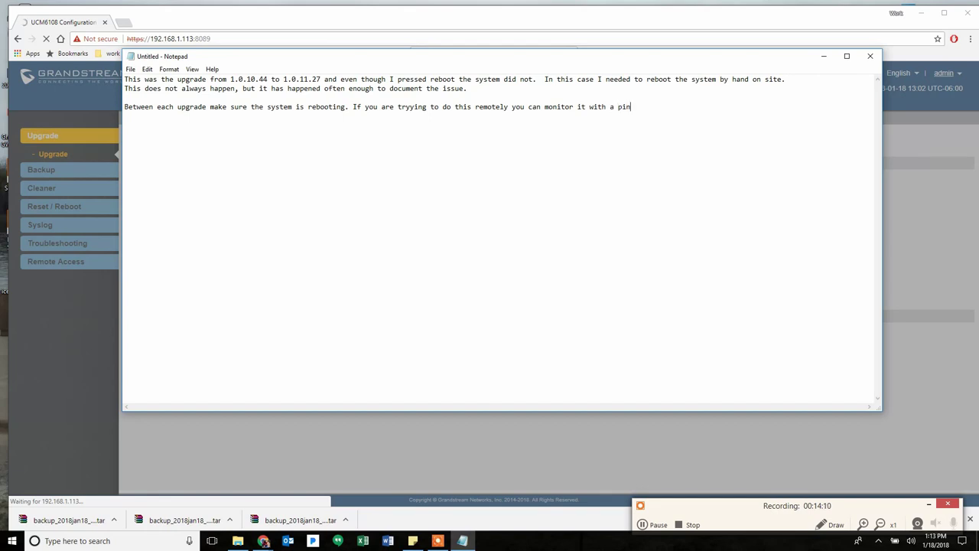
text(g -t)
Fix the 'tryying' typo and add 'open a command prompt and type ping ipaddress -t'
click(410, 107)
key(BackSpace)
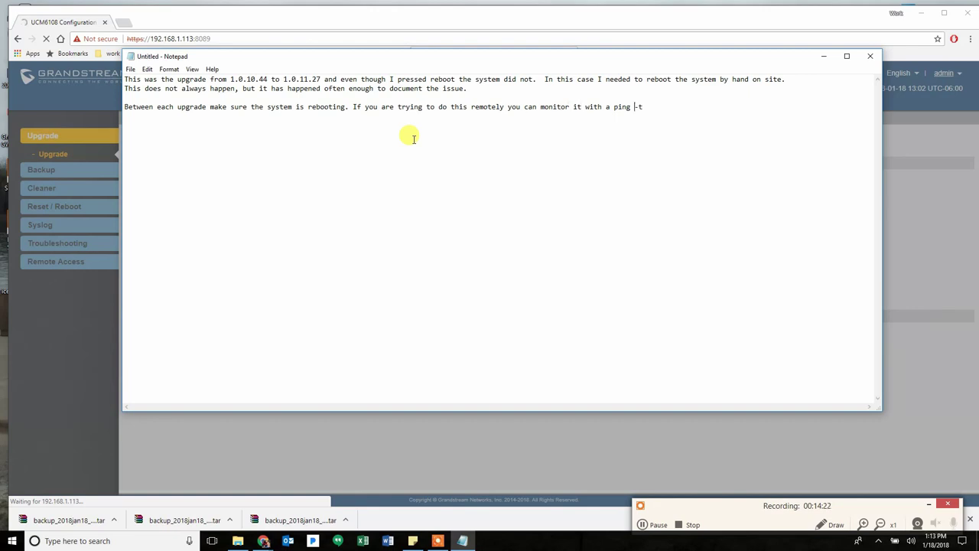
key(Return)
key(Return)
text(open a comm)
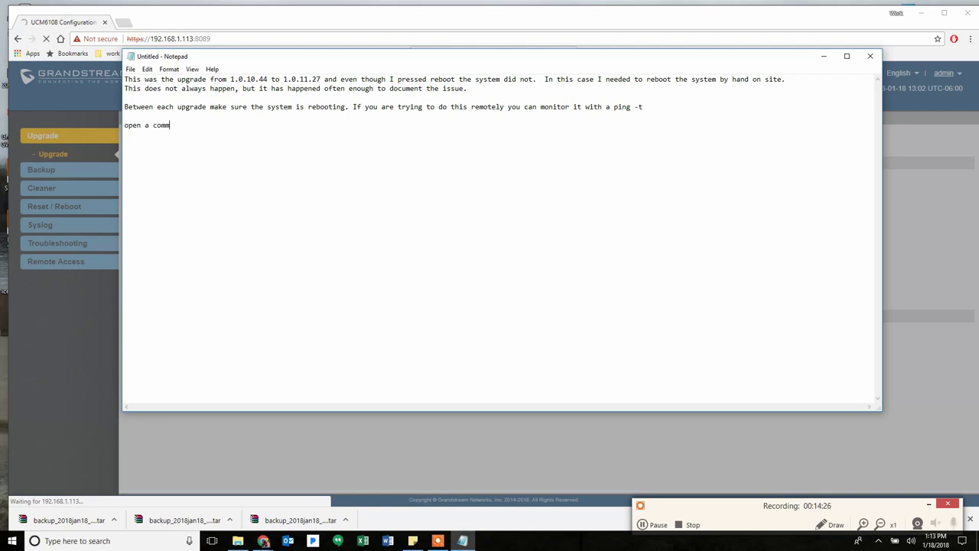
text(and prom)
text(pt and t)
text(ype)
text(ping )
text(1)
key(BackSpace)
text(ipaddress -t)
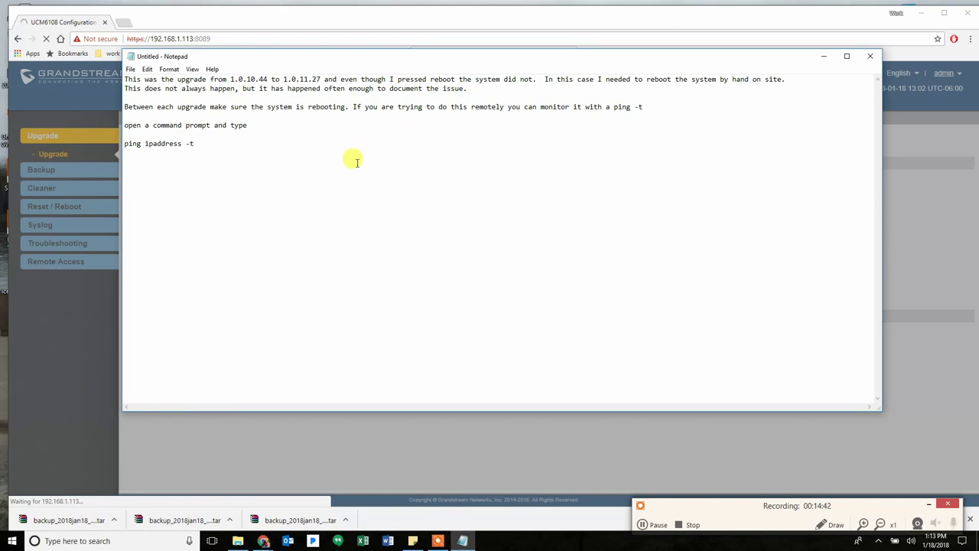
click(72, 541)
Launch Command Prompt via 'cmd', run 'ping 192.168.1.113 -t', then bring Notepad back
text(cmd)
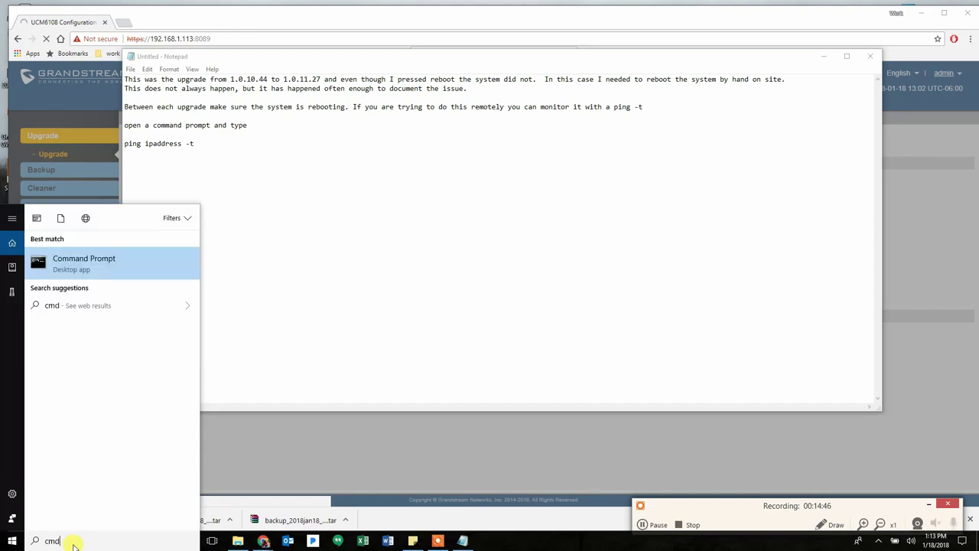
key(Return)
text(ping 192.168)
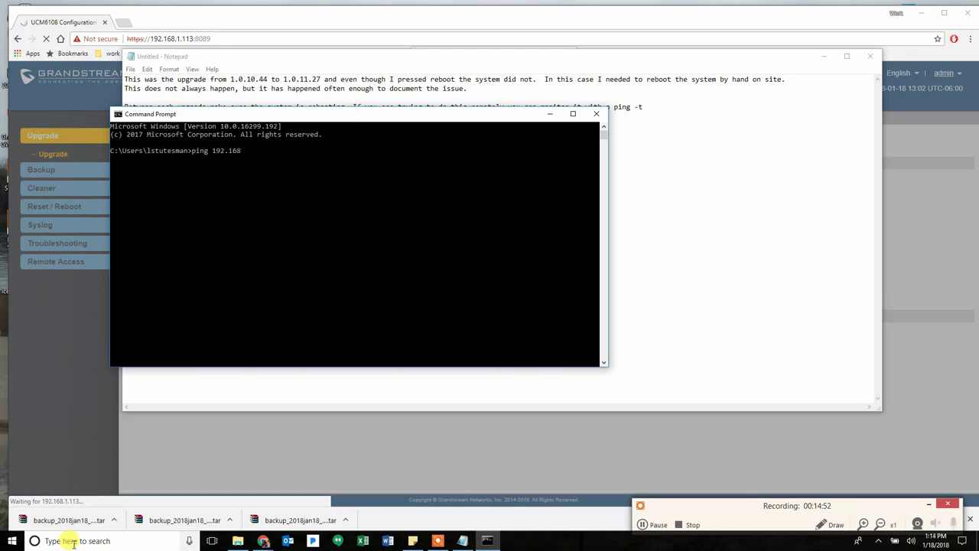
text(.1.113 -t)
key(Return)
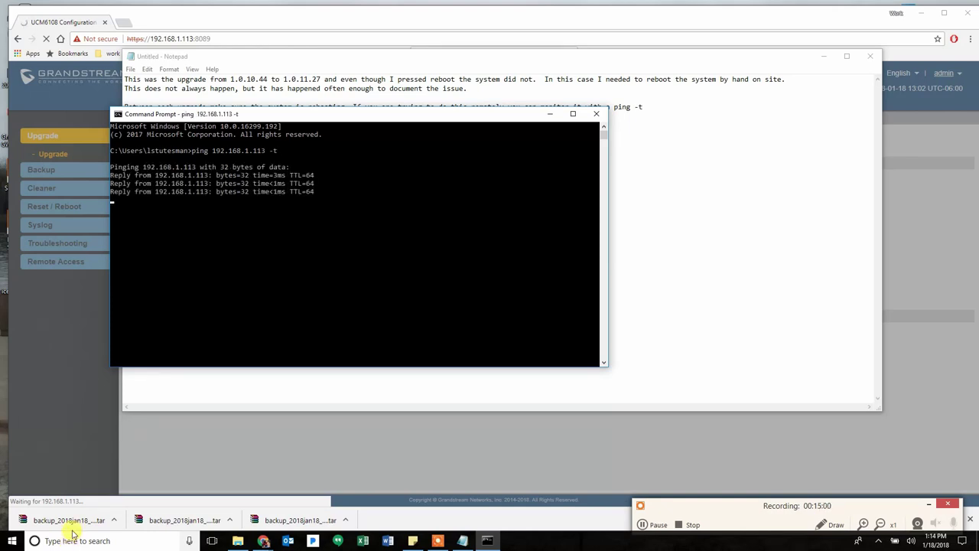
click(663, 278)
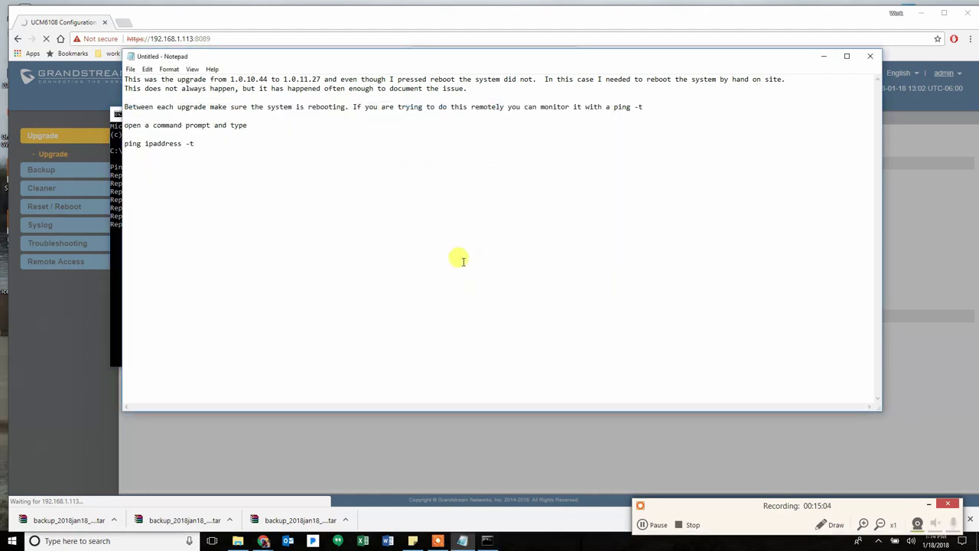
Add 'then when it reboots you should see it go down' and move the ping window aside
key(Return)
key(Return)
text(the)
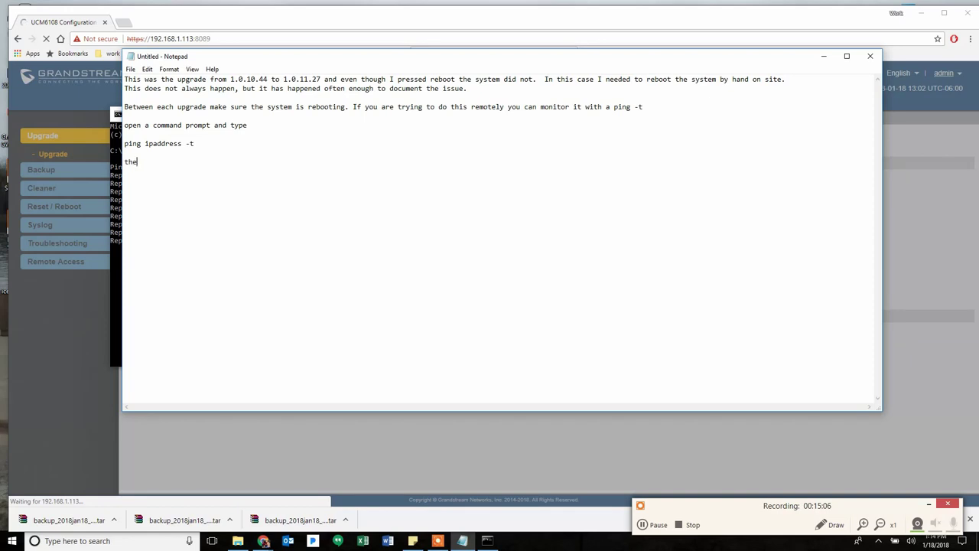
text(n when it reboots you)
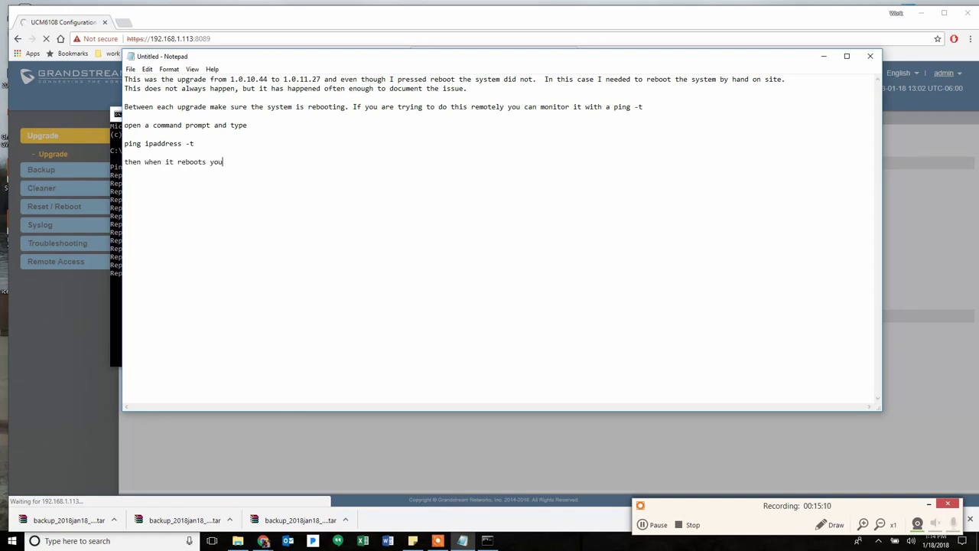
text( should see it go down)
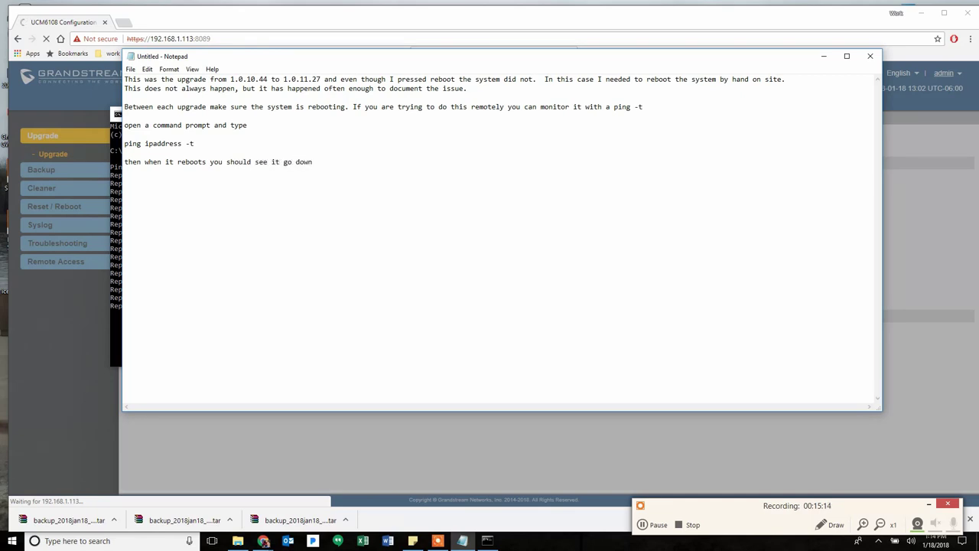
click(116, 215)
drag(217, 117, 470, 92)
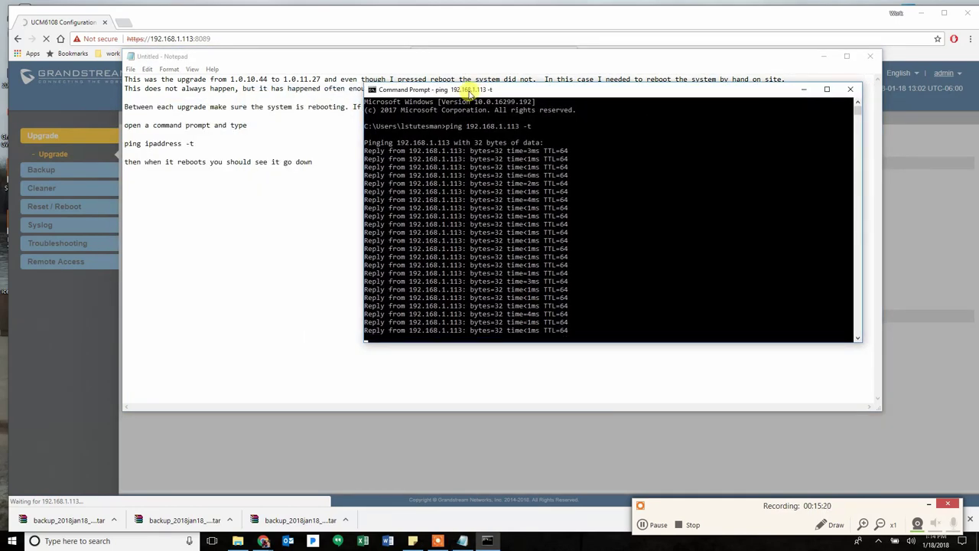
click(164, 183)
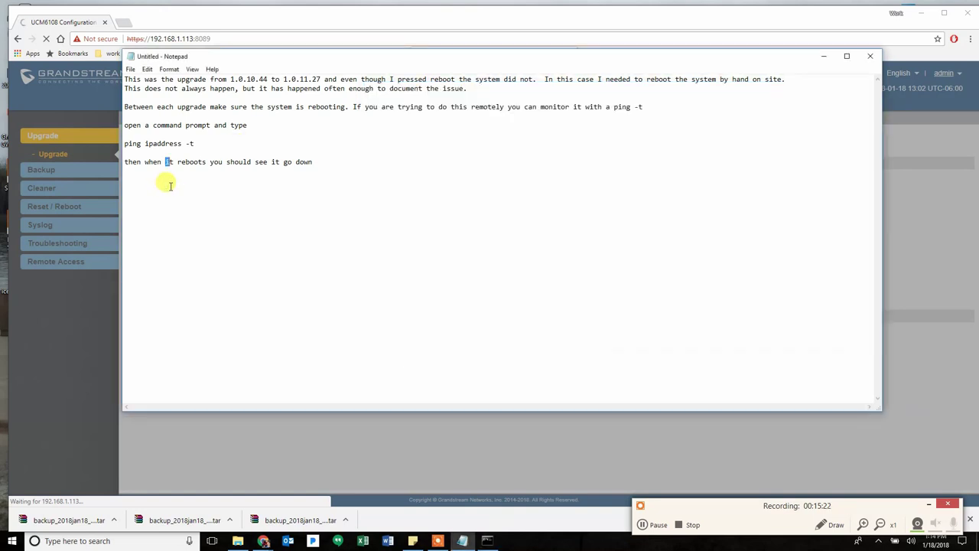
Add the line 'I will reboot by had to demonstrate this' to the notes
key(Down)
text(I will reboot by had to demo)
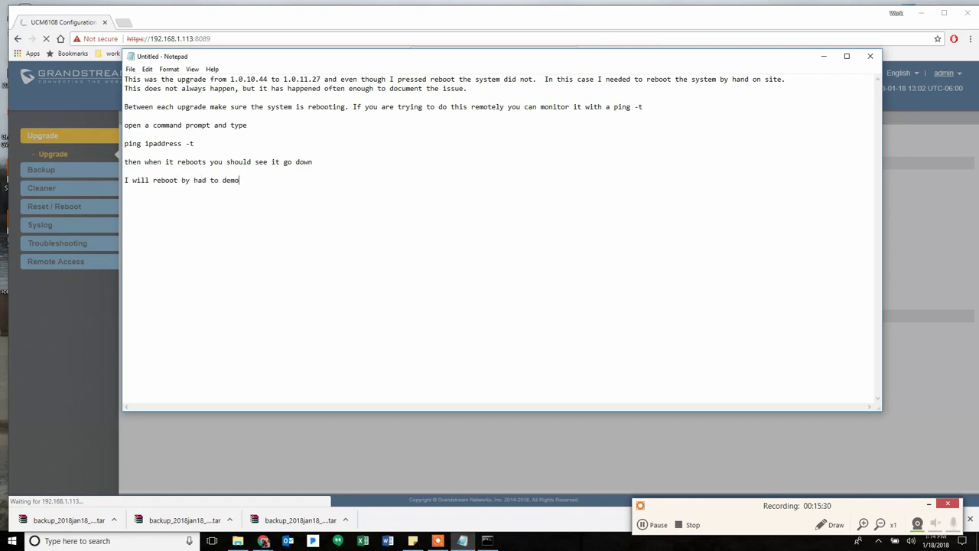
text(nstrate this)
click(486, 541)
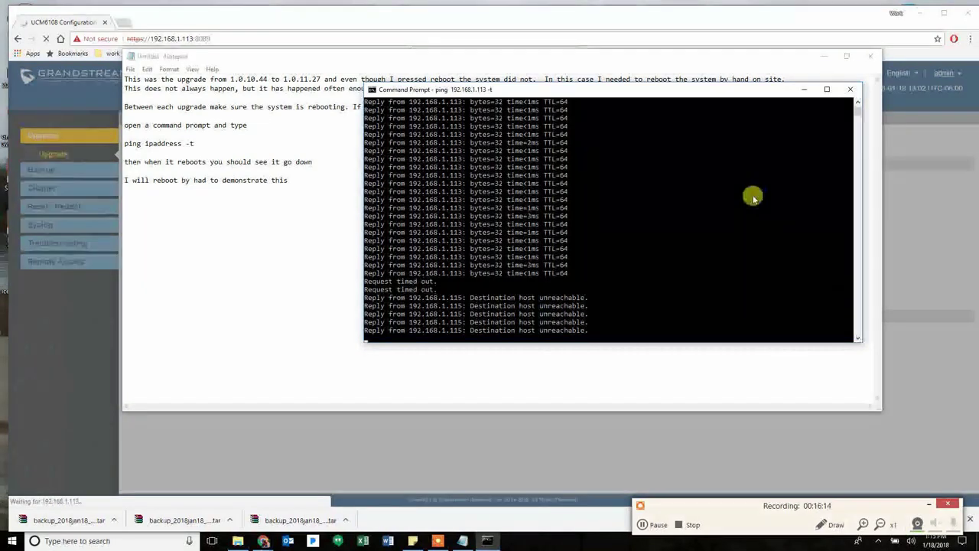
Note that pressing Ctrl C or closing the command window cancels the ping once replies resume
drag(717, 93, 736, 230)
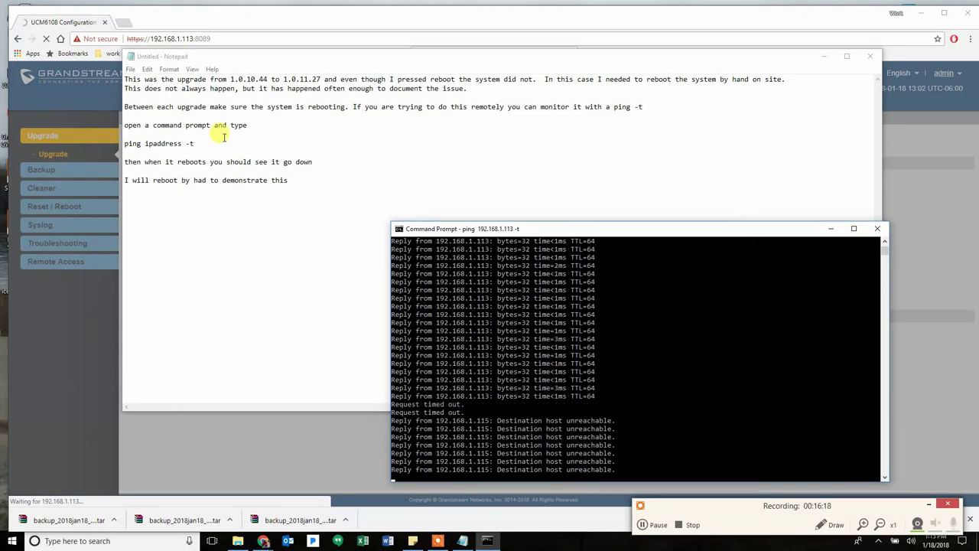
click(165, 188)
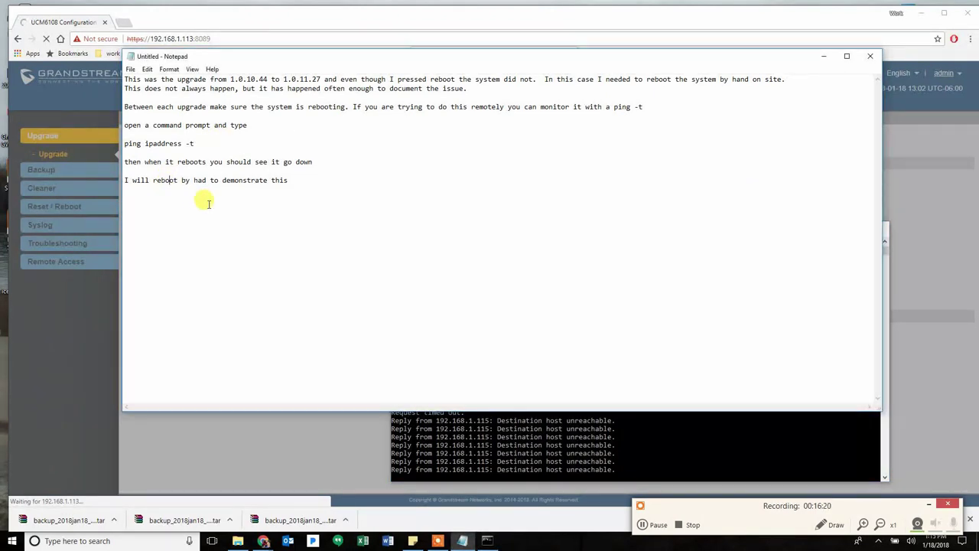
key(Return)
text(Once the ping starts again you can press ct)
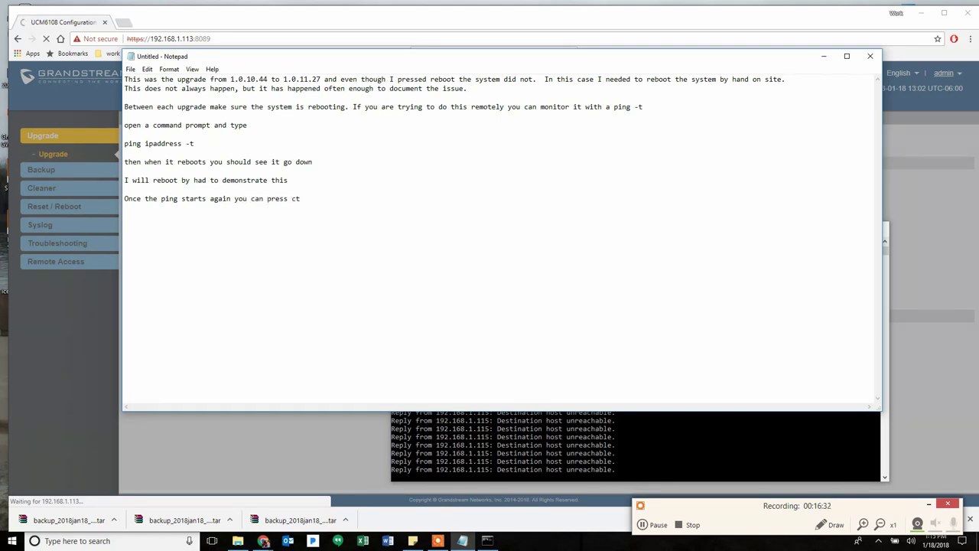
text(rl C to cancel it or simply close the comm)
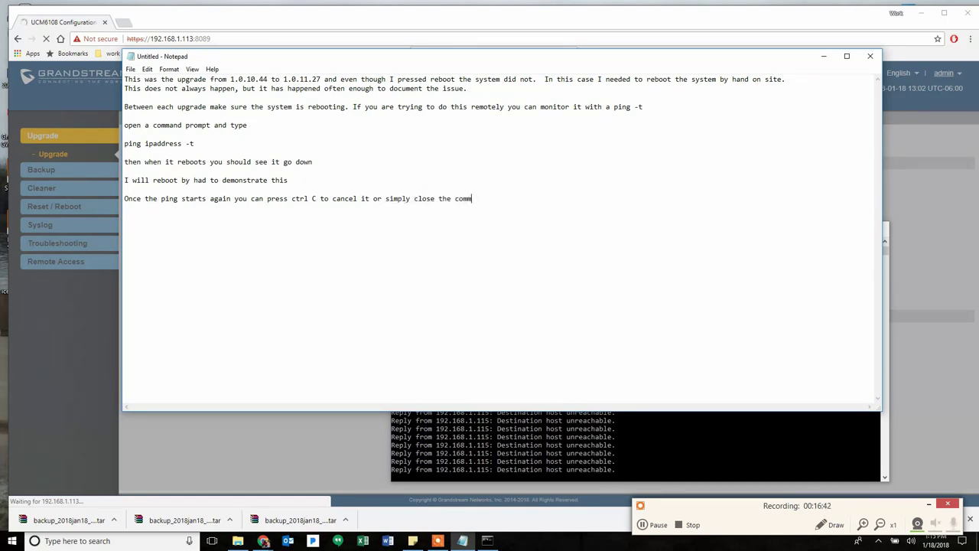
text(and prompt)
click(622, 442)
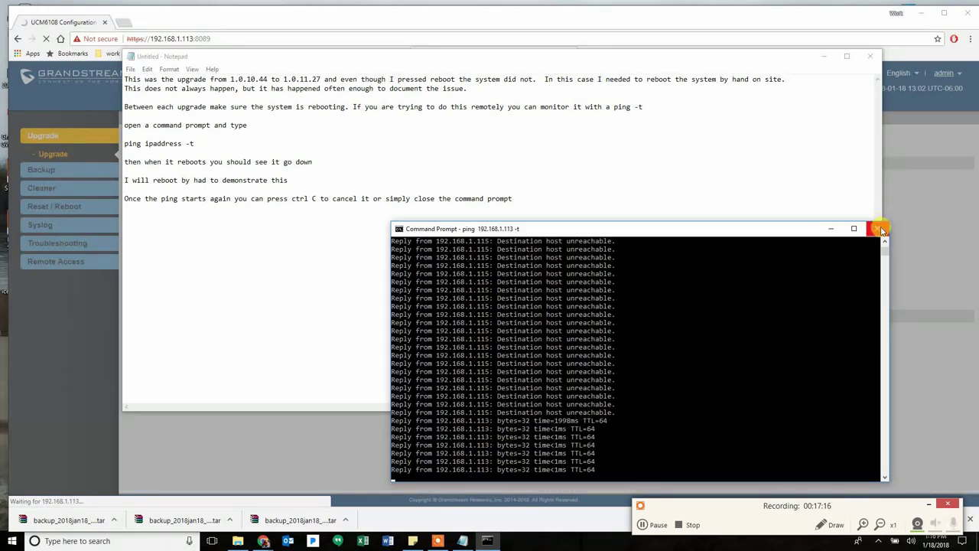
Stop the ping with Ctrl+C, close Command Prompt, and note 'shortly after it starts the system should be up'
key(ctrl+c)
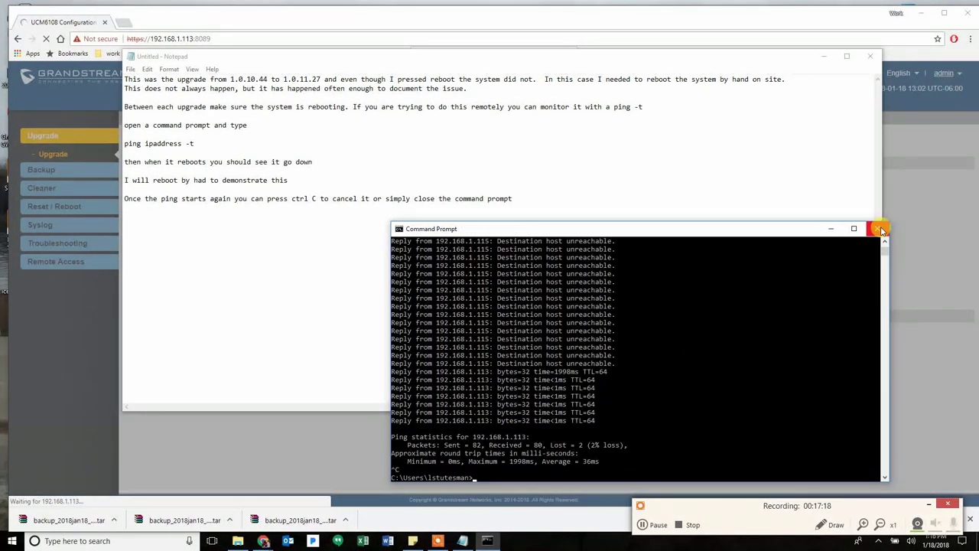
click(882, 229)
key(Return)
key(Return)
text(sh)
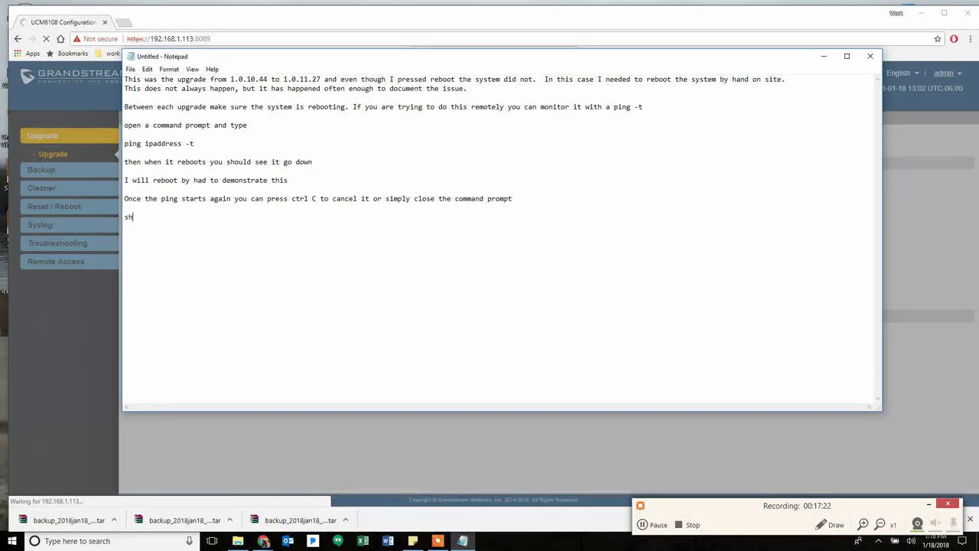
text(ortly after it starts the system )
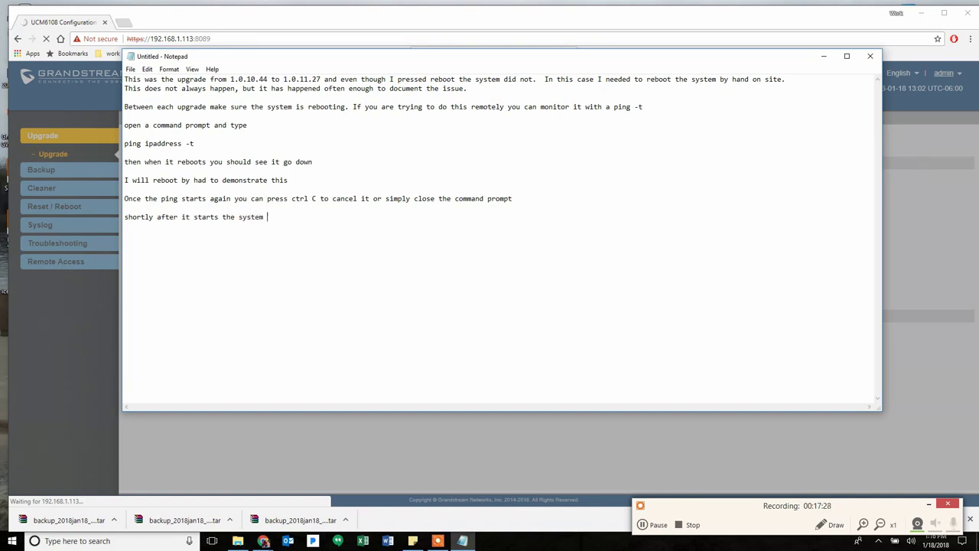
text(should be up)
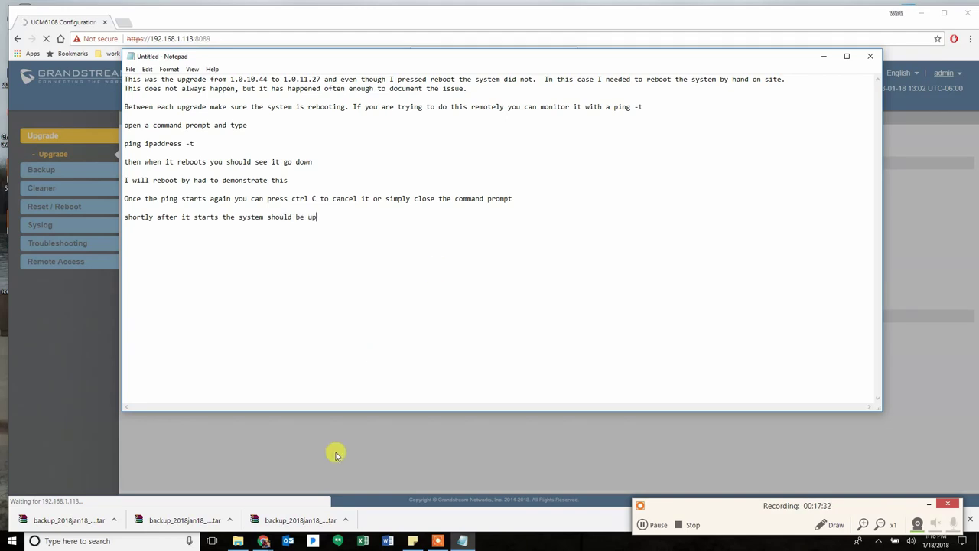
Reload the rebooting Upgrade Firmware page in Chrome and choose Wait on the unresponsive-page prompt
click(336, 455)
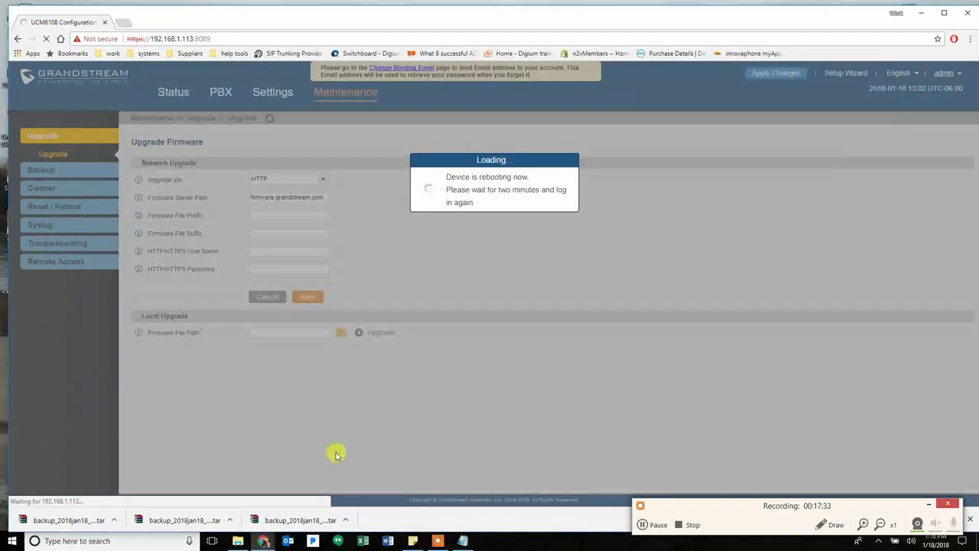
click(250, 38)
key(Return)
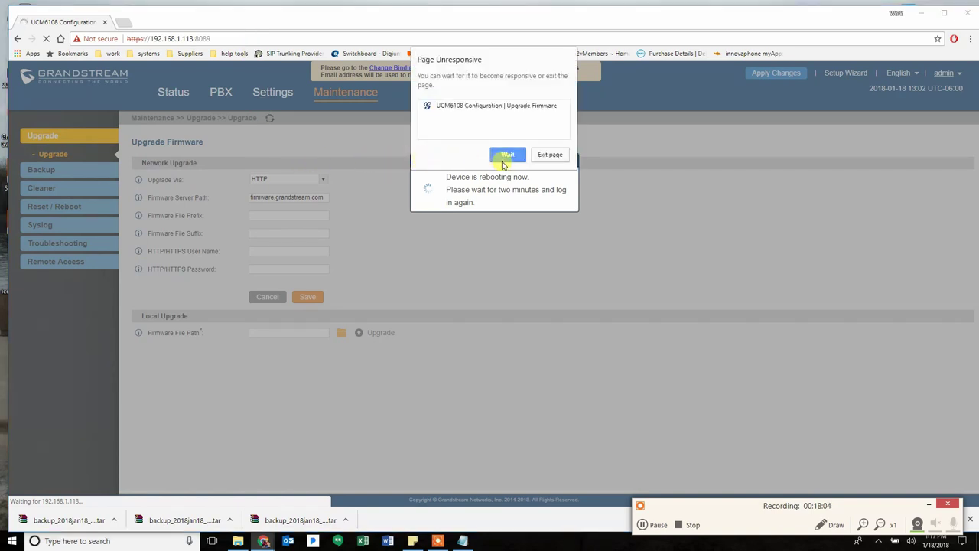
click(507, 157)
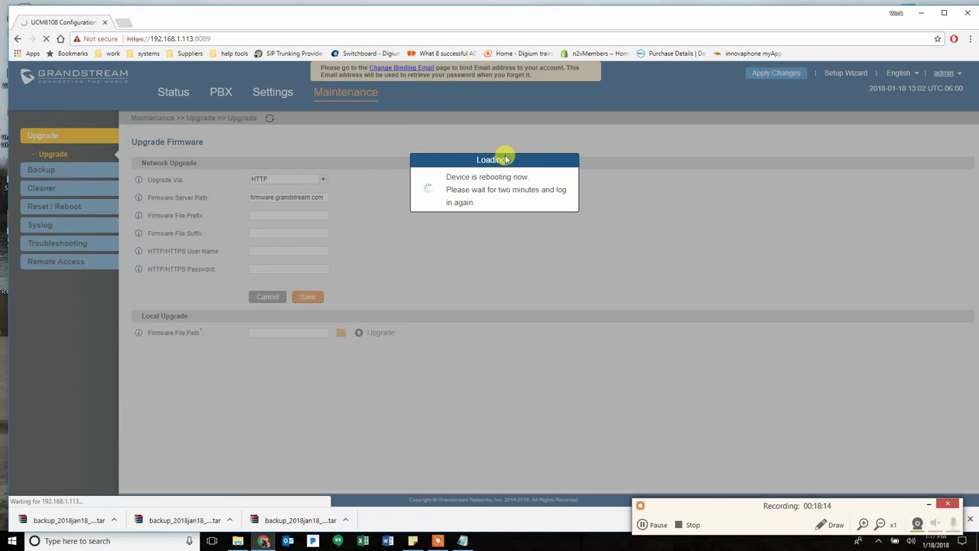
click(459, 542)
Note that the web interface isn't ready right after grabbing an IP and can take minutes
key(Return)
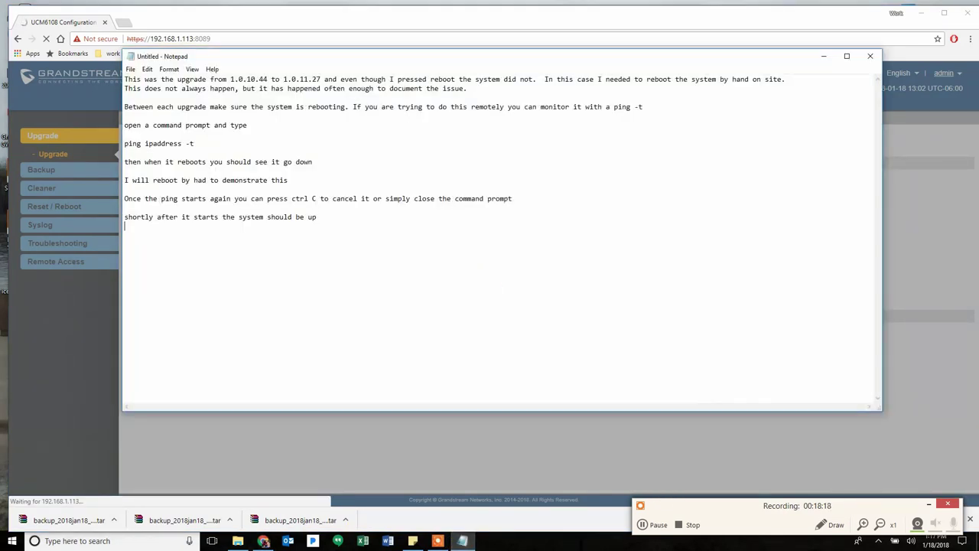
text(You can see that even after g)
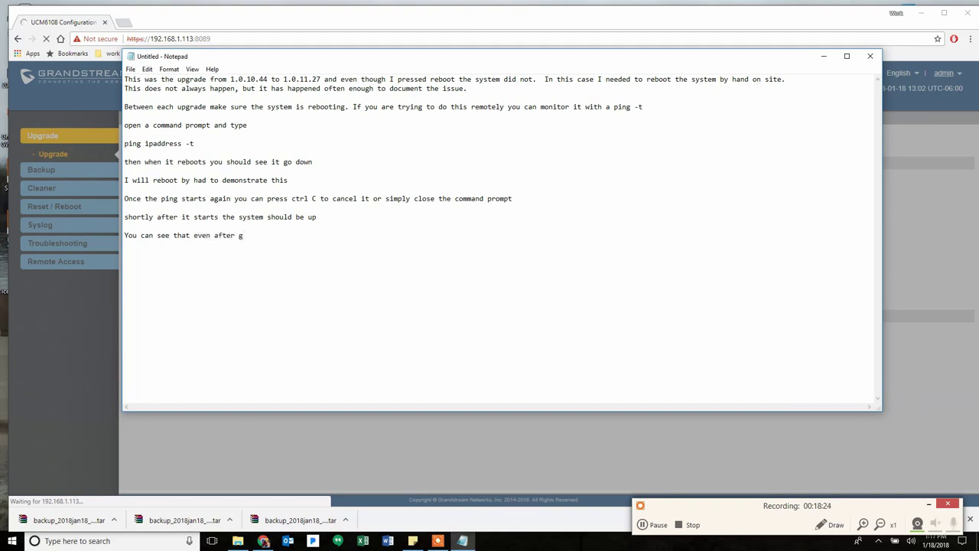
text(rabbing an IP it)
key(BackSpace)
key(BackSpace)
key(BackSpace)
text(the web interface is)
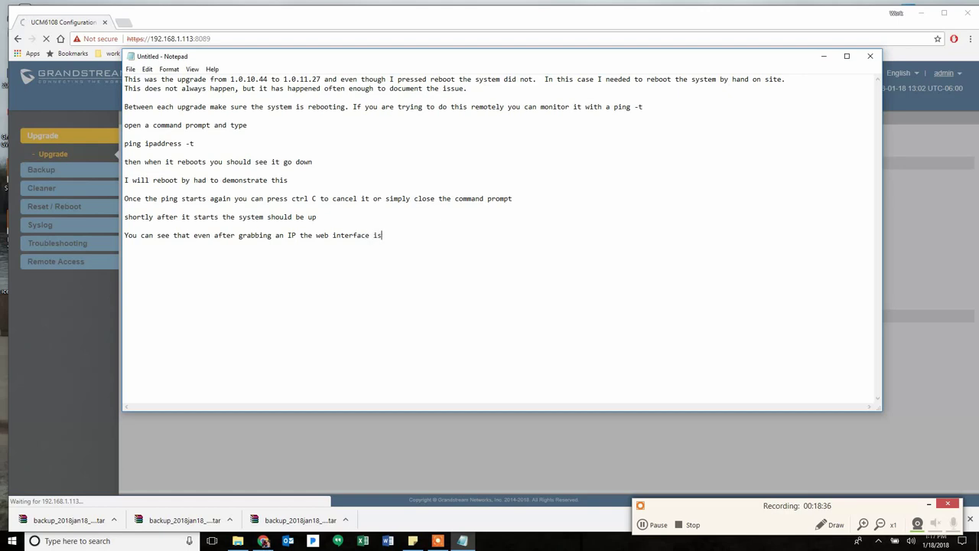
text(n't ready )
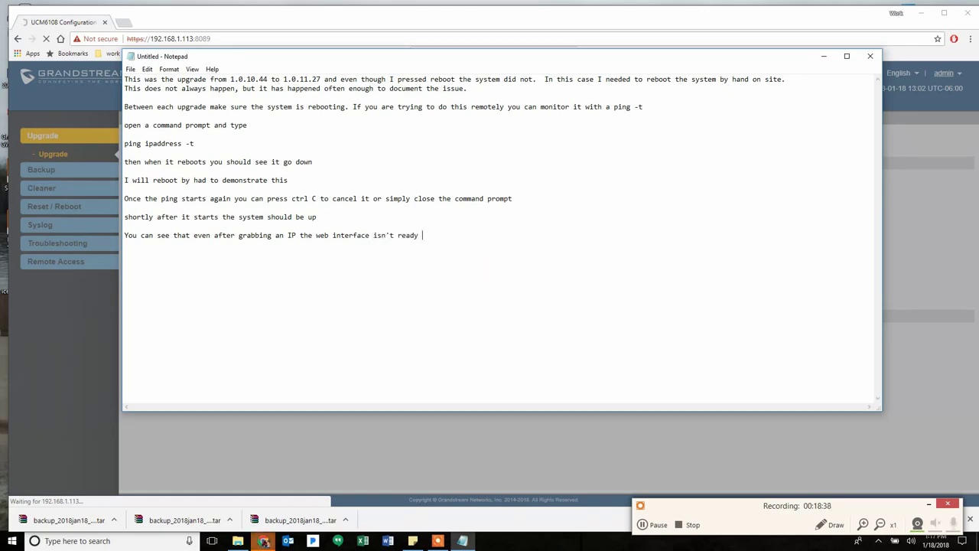
text(yet.  This can )
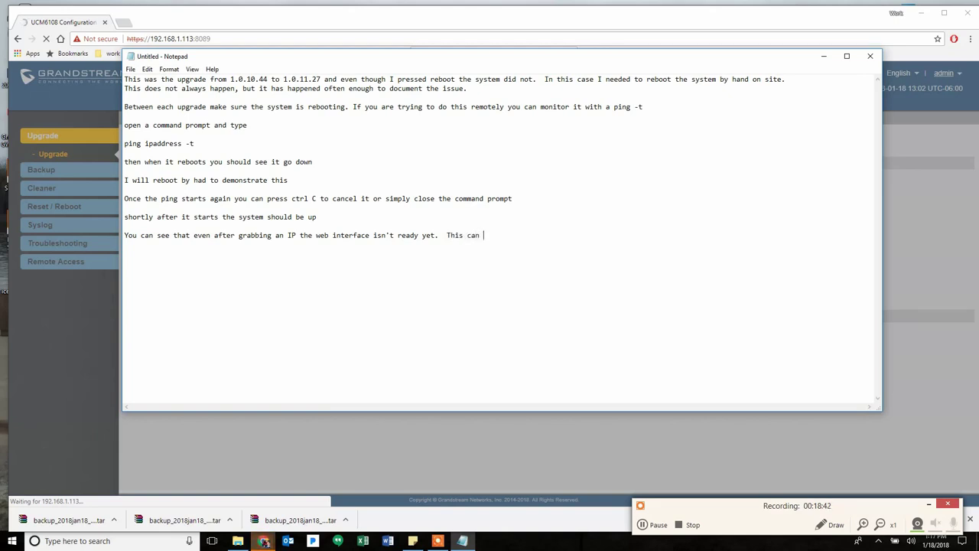
text(take a few)
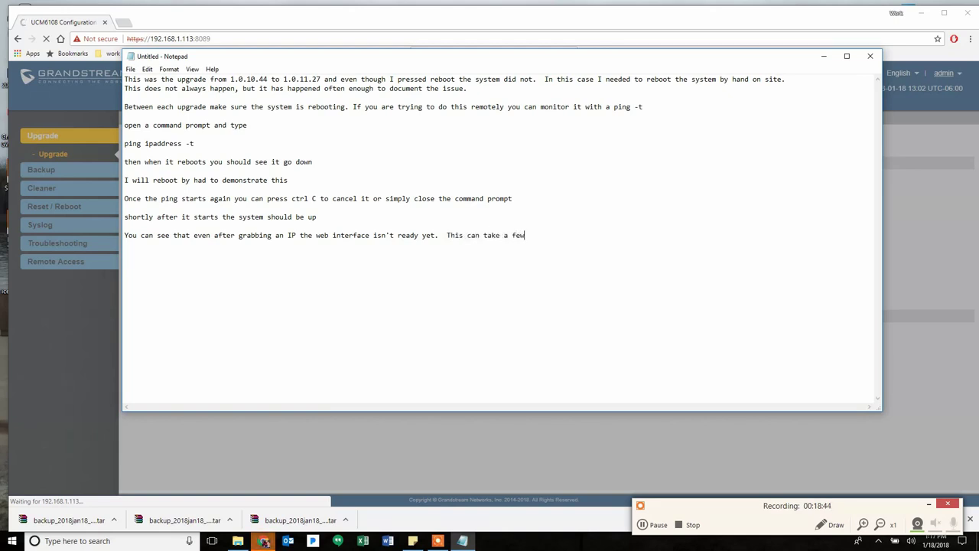
text( minutes)
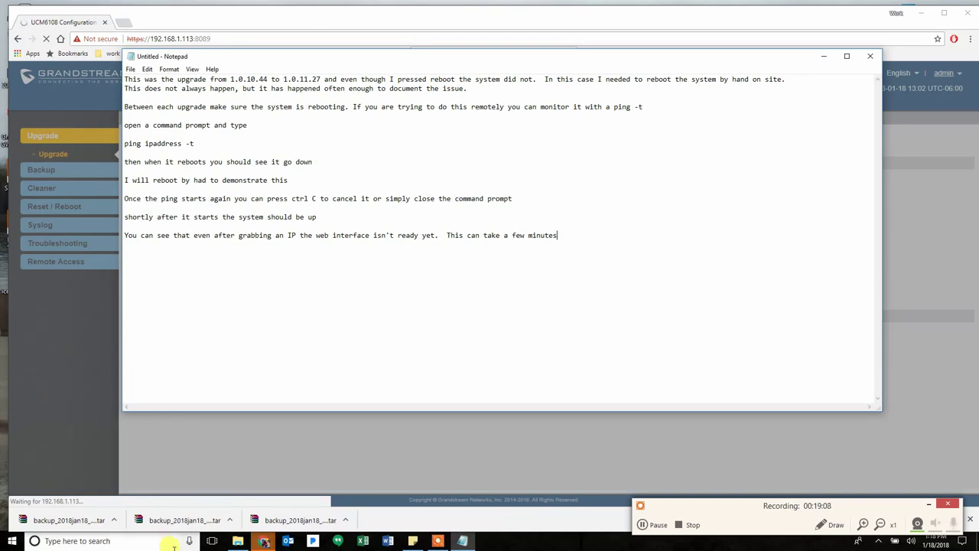
click(315, 462)
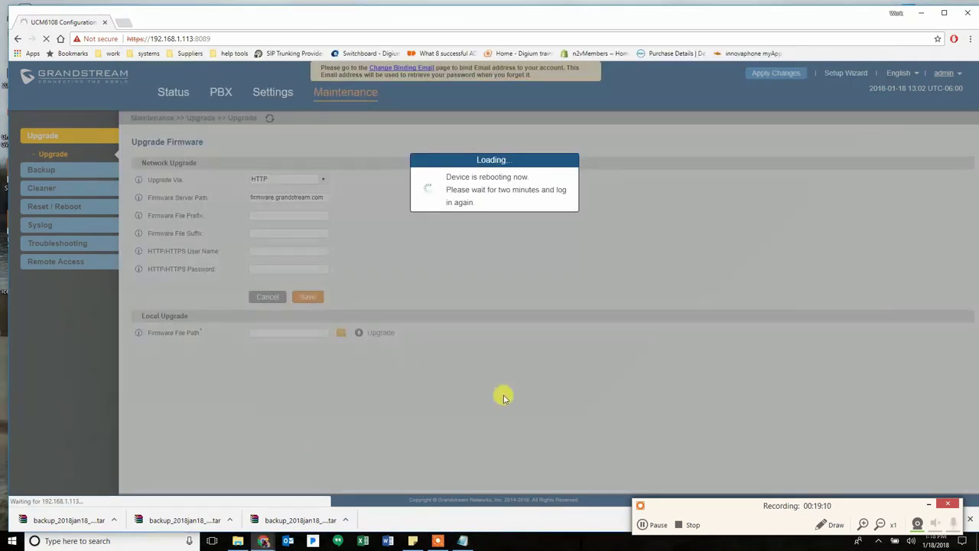
Add the paragraph on clearing the browser cache between upgrades, followed by a 'Ctrl F5' line
click(647, 526)
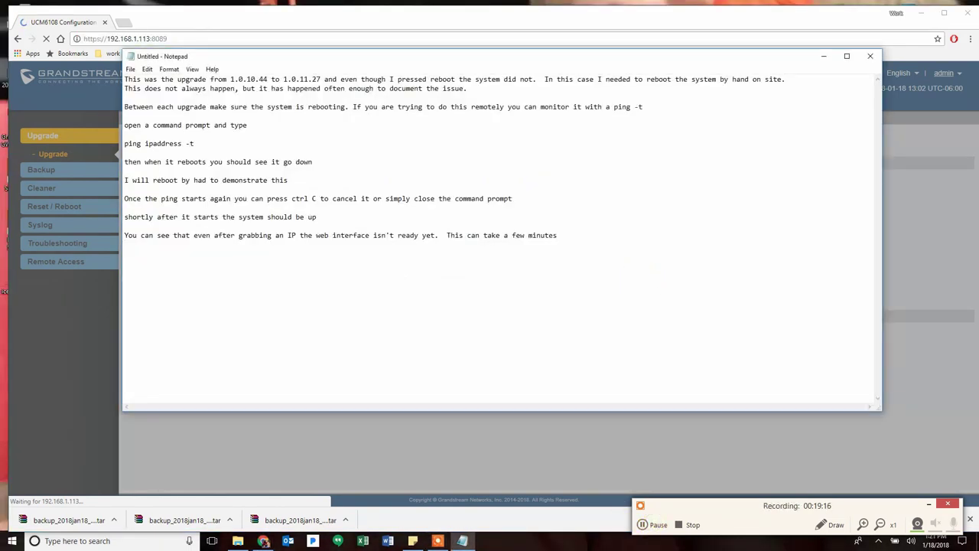
text(If the phone system doesn't load after you see the IP come up on the LCD )
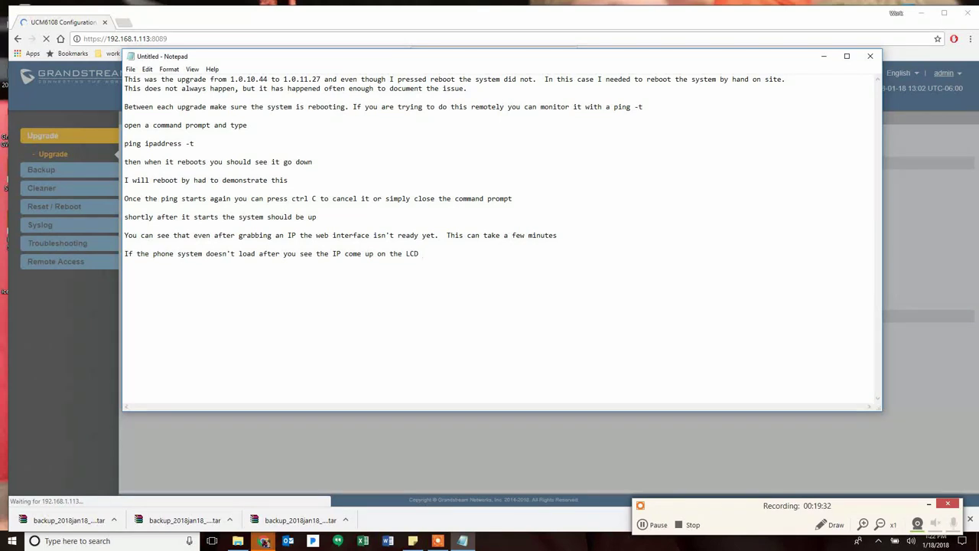
text(you can clear the browser cach)
key(BackSpace)
text(e to ge)
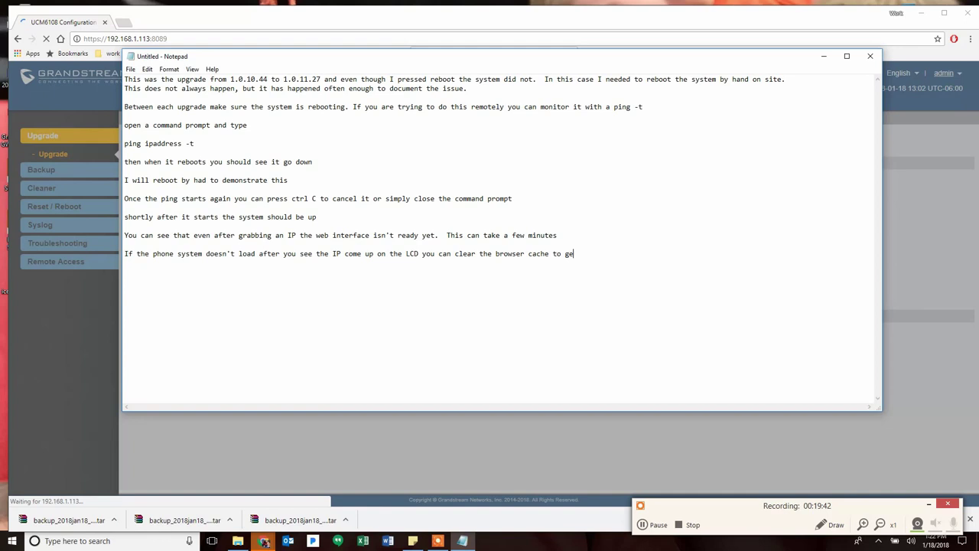
text(ive it a fre)
text(sh)
text( start)
text(This can)
text( be)
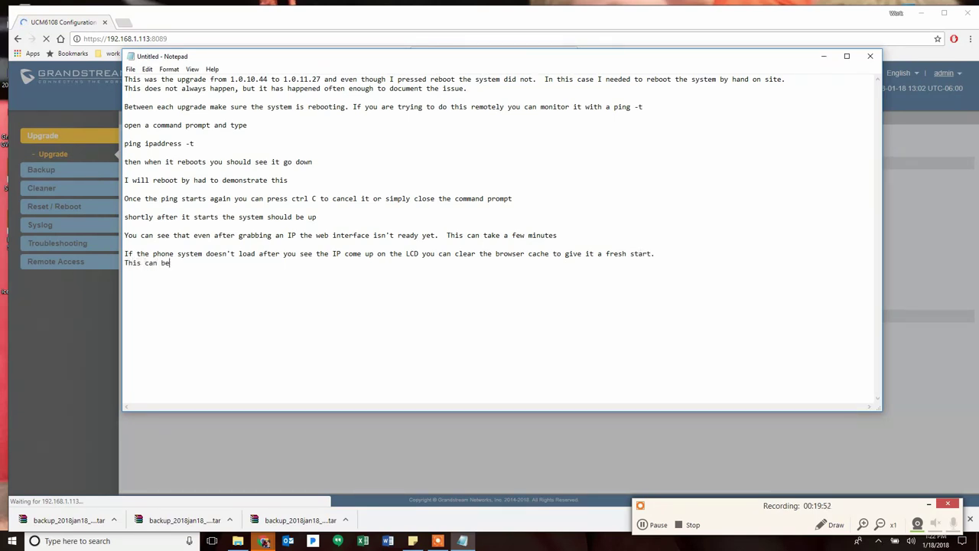
text( done between every upgrade if needed.)
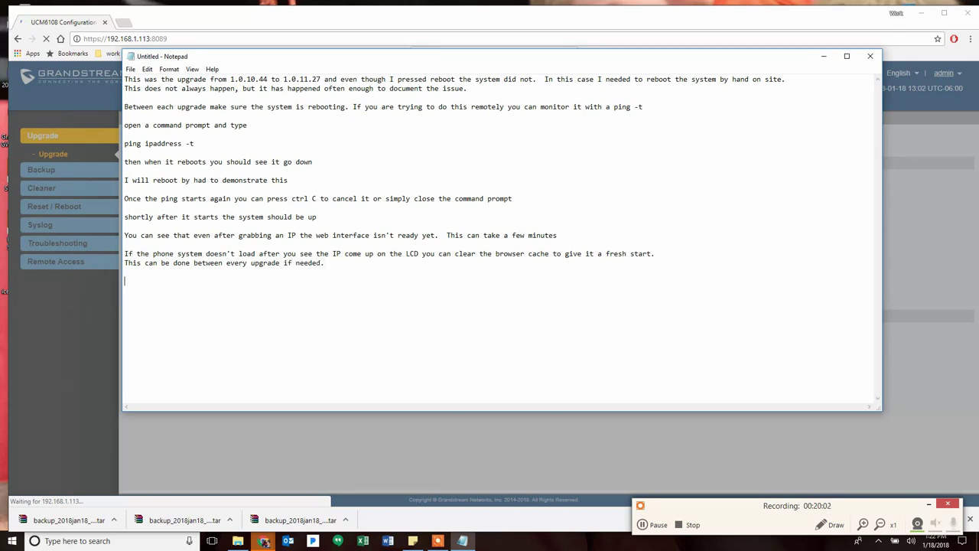
key(Return)
key(Return)
text(Ctrl F5)
Reload the stuck UCM6108 rebooting page and briefly try a new blank tab
click(325, 427)
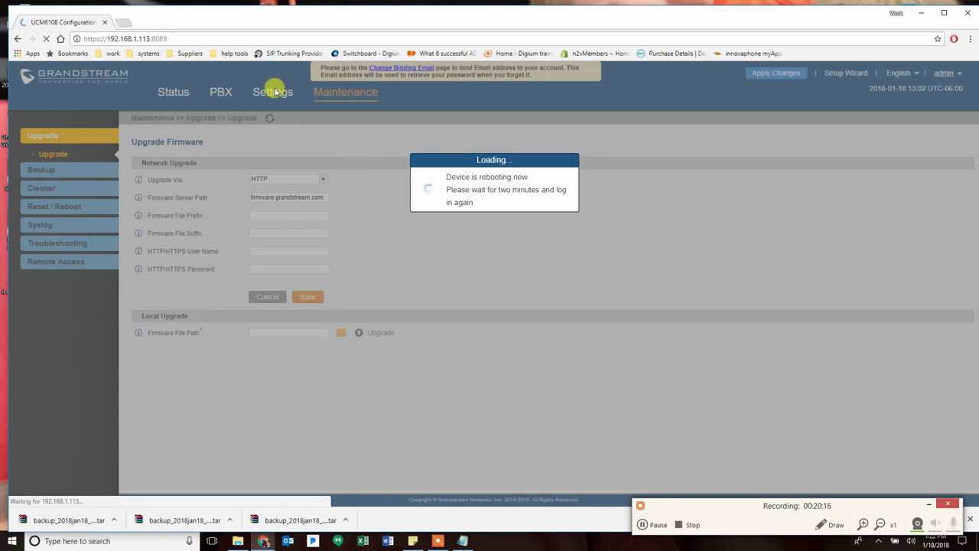
click(234, 38)
key(Return)
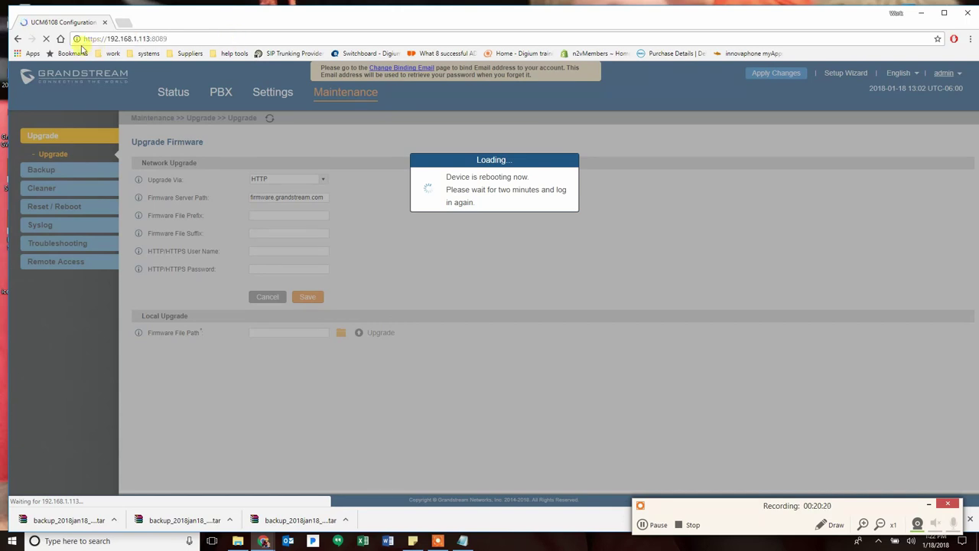
click(124, 23)
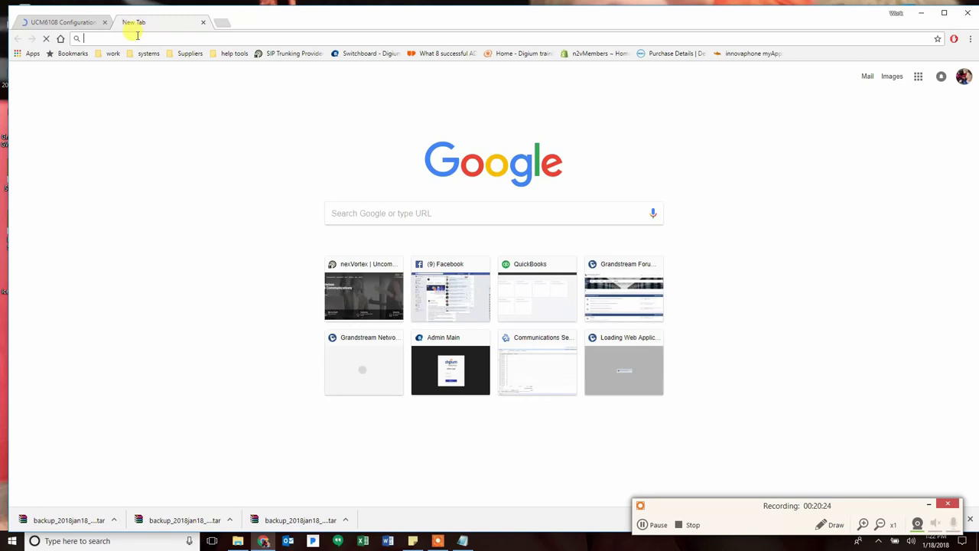
click(202, 22)
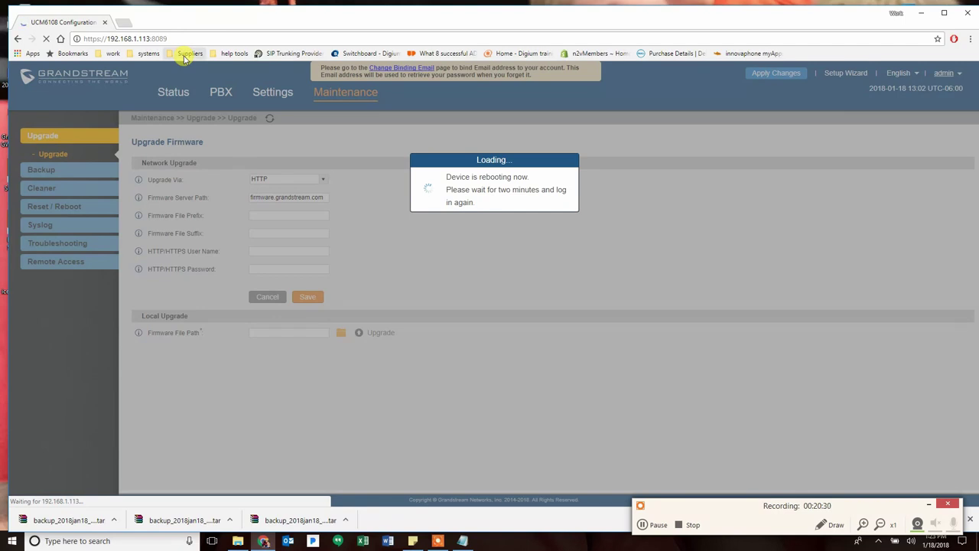
click(184, 38)
click(184, 38)
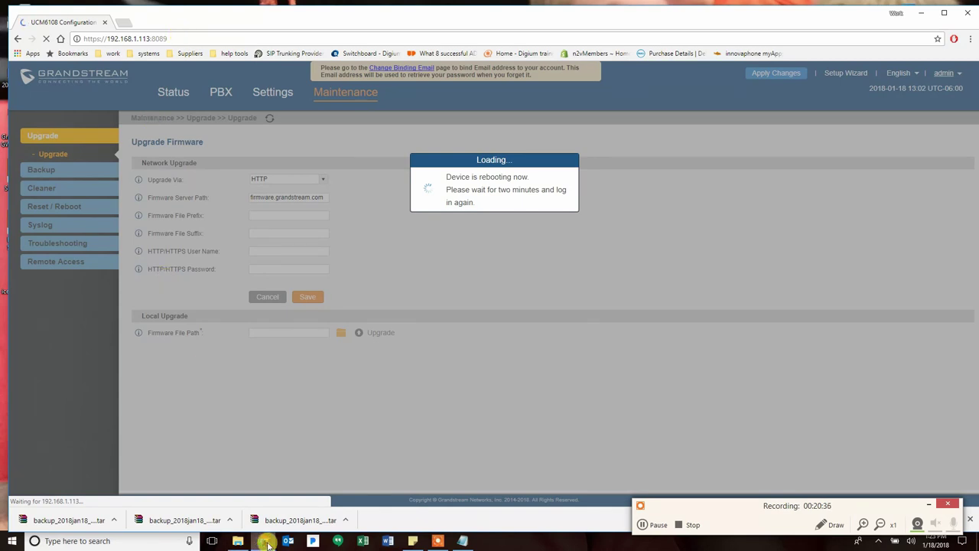
mouse_move(267, 544)
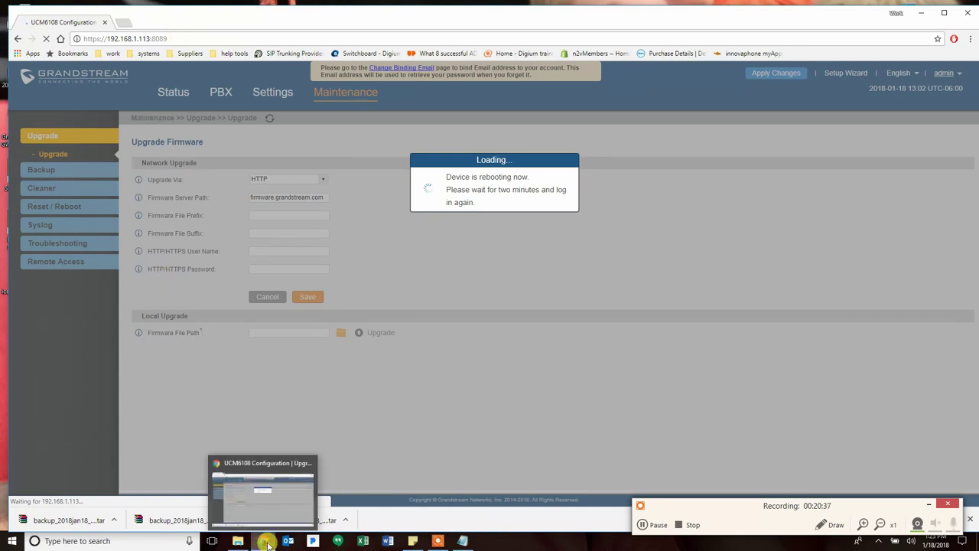
click(176, 38)
key(ctrl+c)
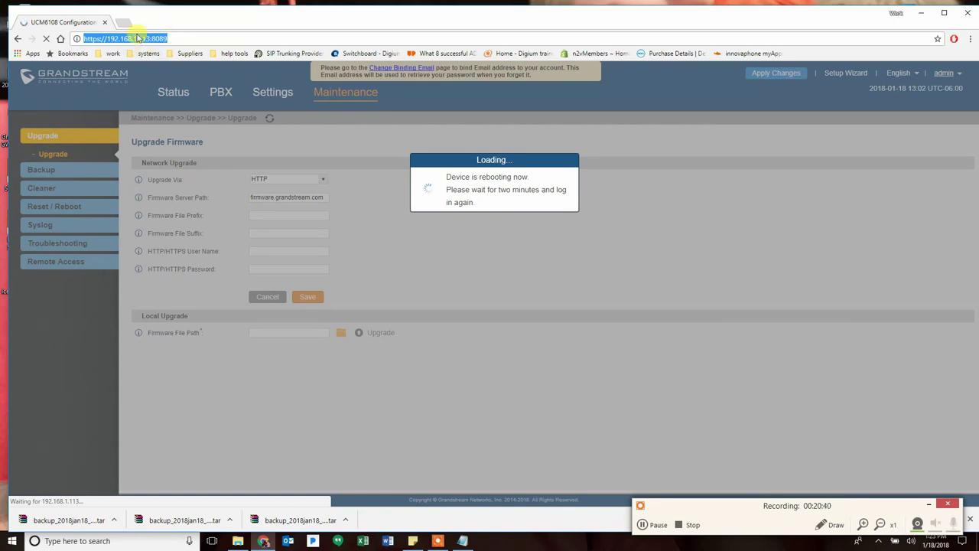
click(124, 22)
click(105, 22)
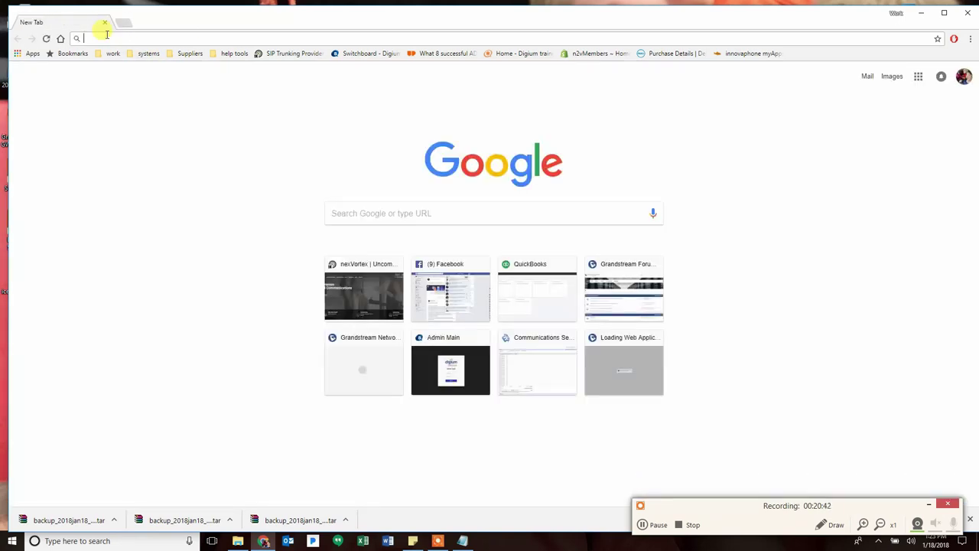
key(ctrl+v)
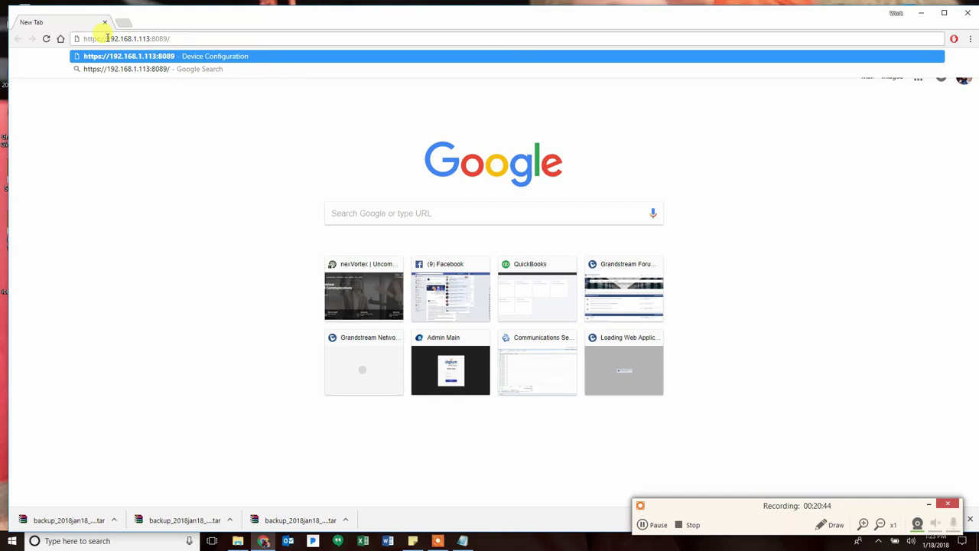
key(Return)
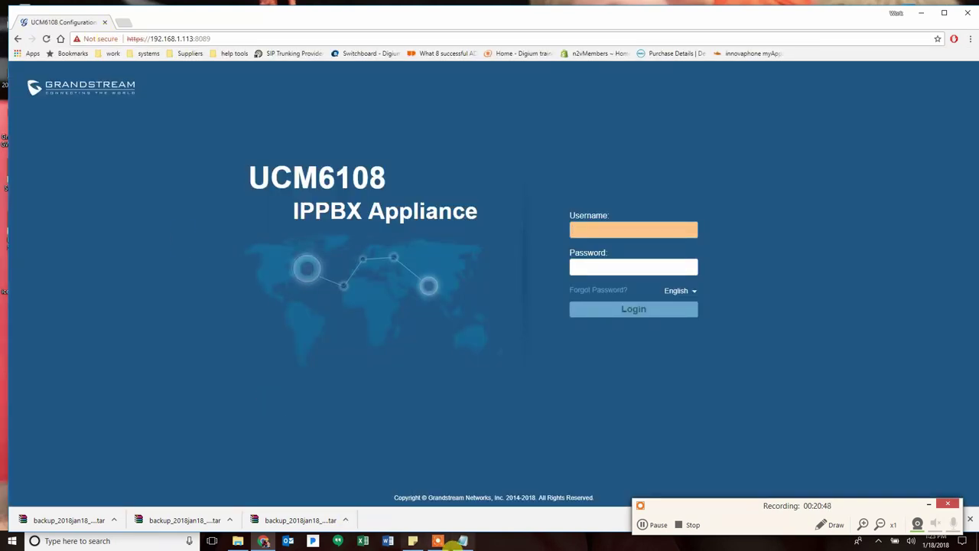
click(465, 541)
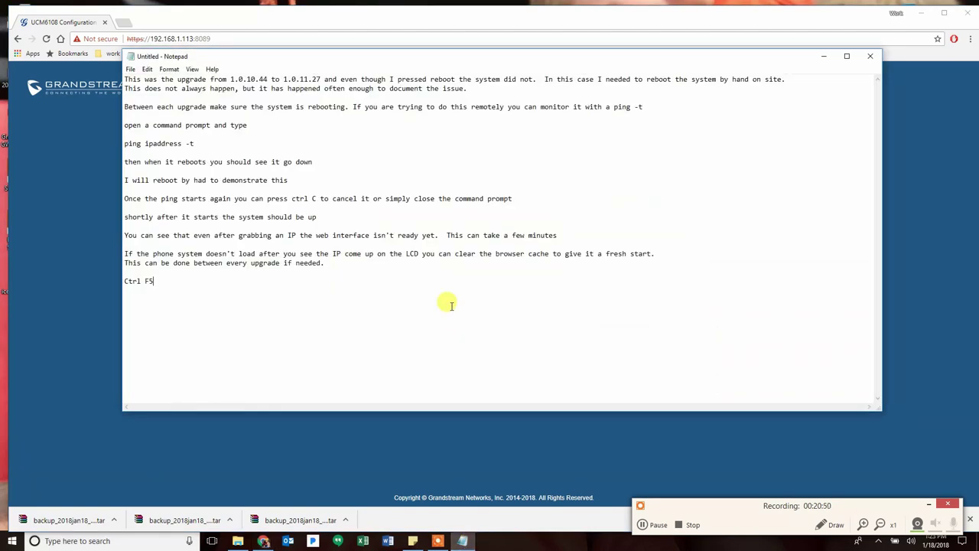
Add the line 'Opening a new window may help as well' below the Ctrl F5 tip
key(Return)
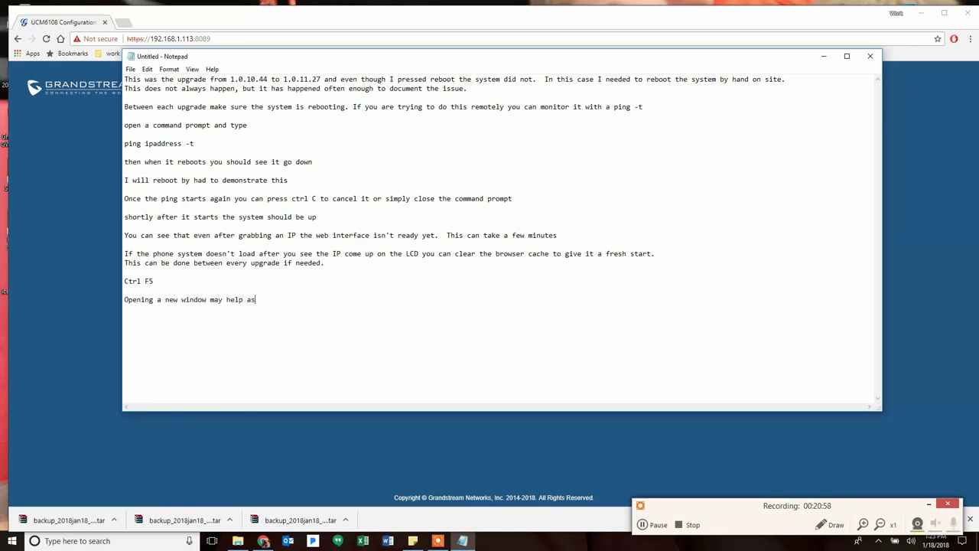
click(54, 271)
Log back in as admin and confirm General status shows Program 1.0.11.27, Boot 1.0.11.2, Recovery 1.0.11.4
click(584, 229)
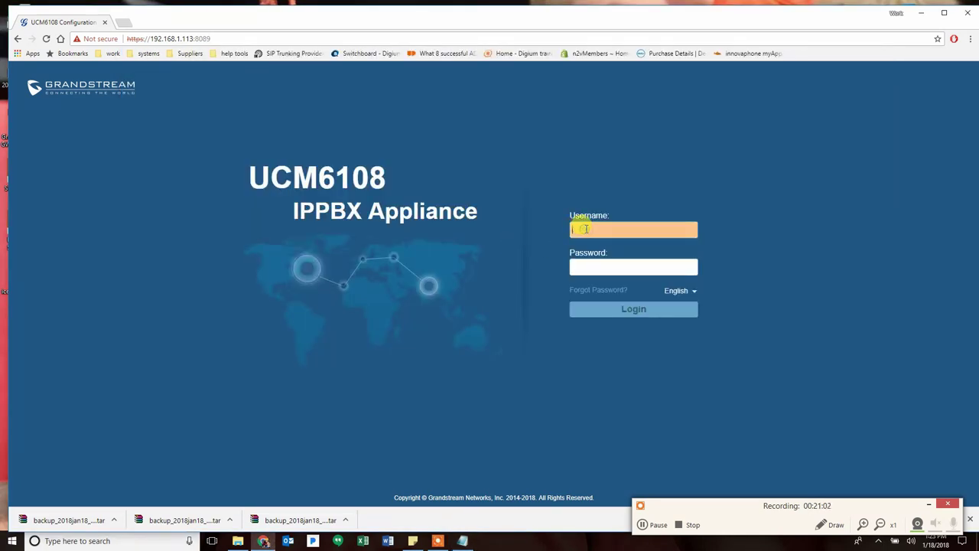
text(admin)
key(Tab)
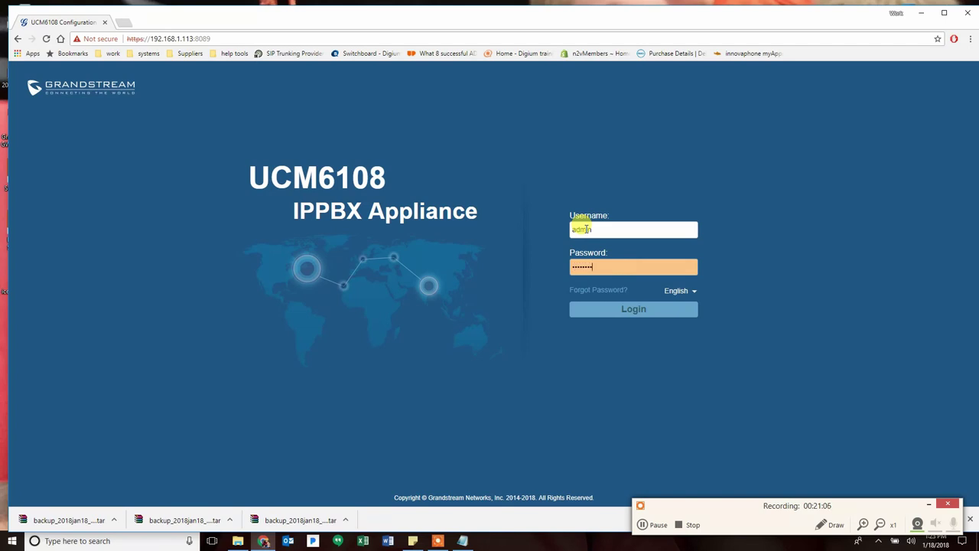
key(Return)
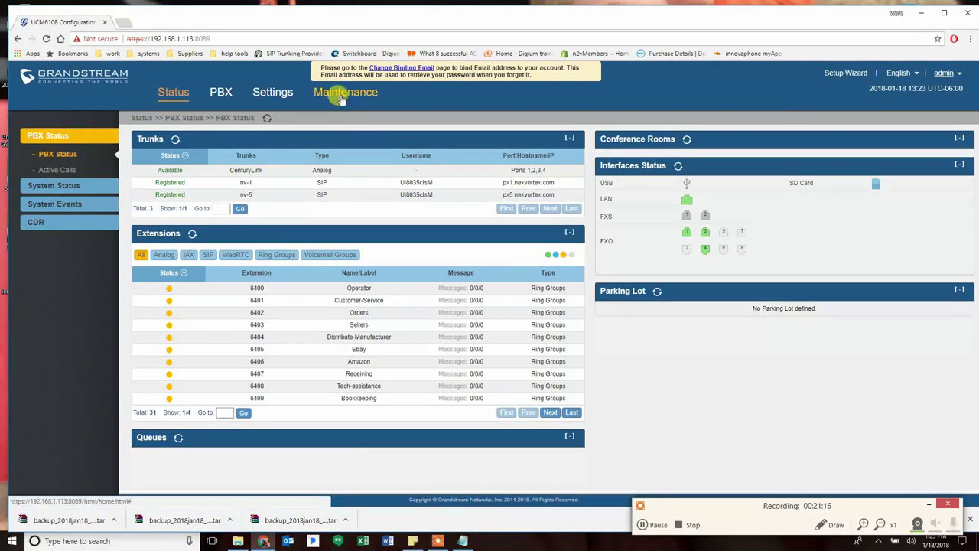
click(85, 185)
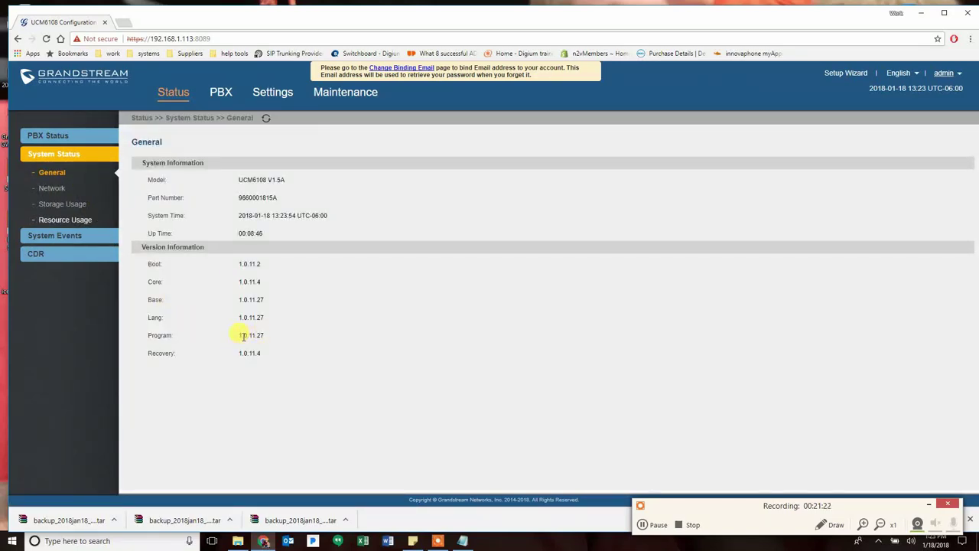
Start a new backup in Backup/Restore and name it backup_2018jan18_1_0_11_27
click(348, 92)
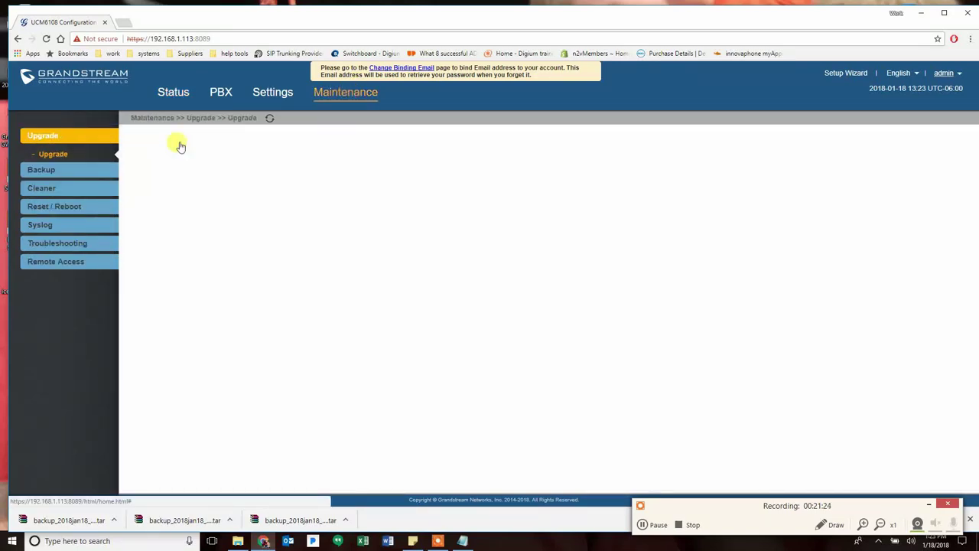
click(92, 170)
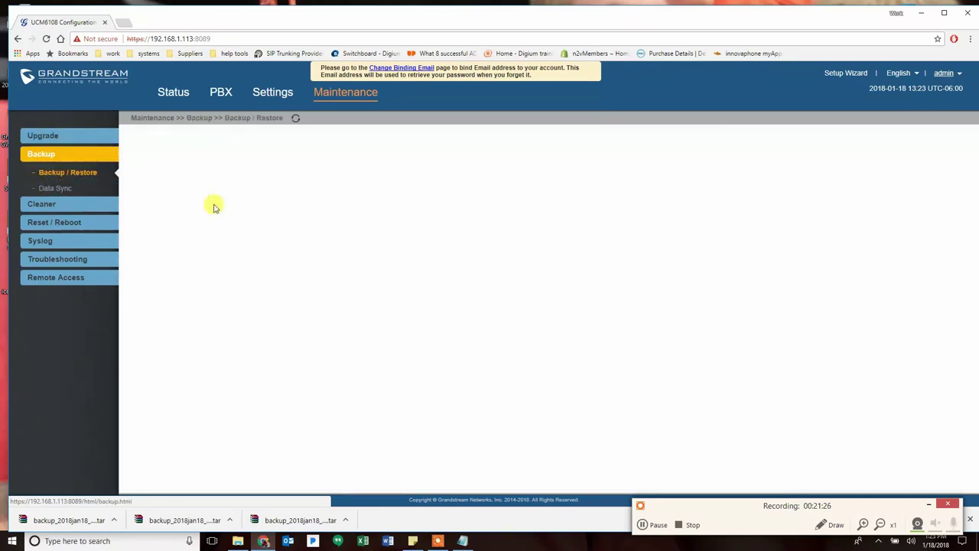
click(176, 186)
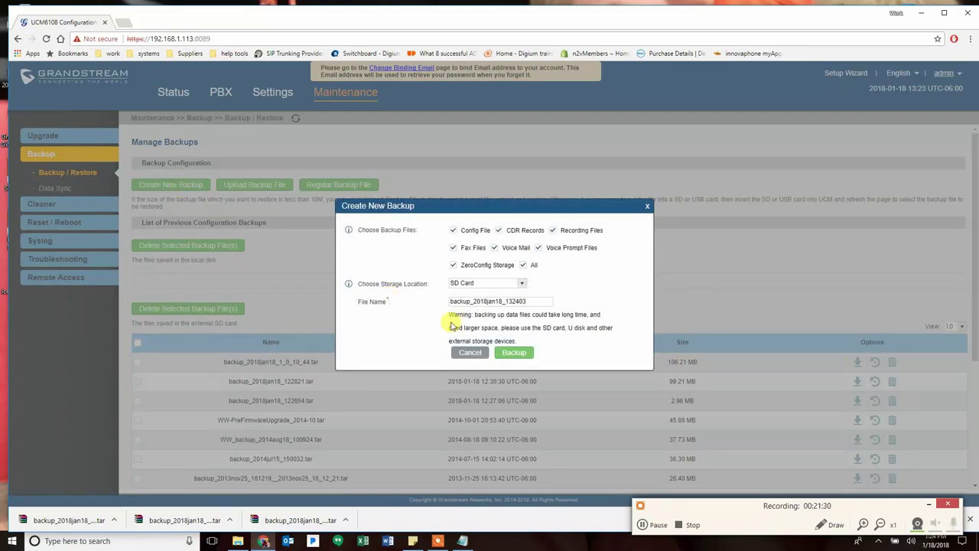
double_click(534, 303)
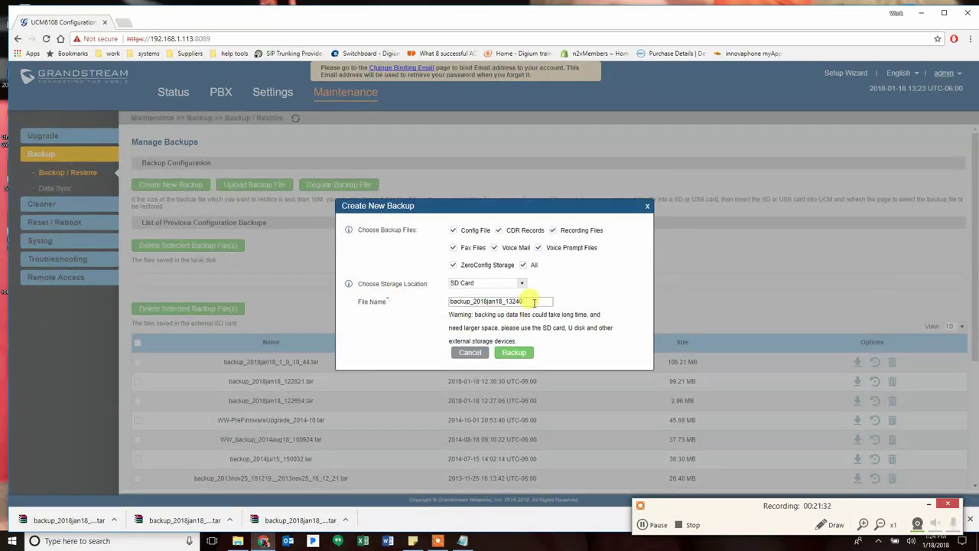
key(BackSpace)
key(BackSpace)
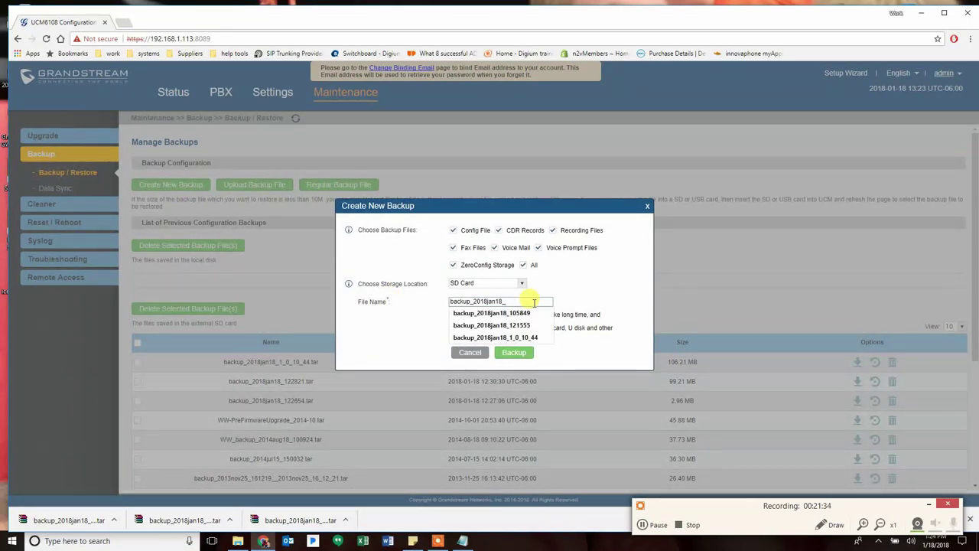
text(1_0_11_27)
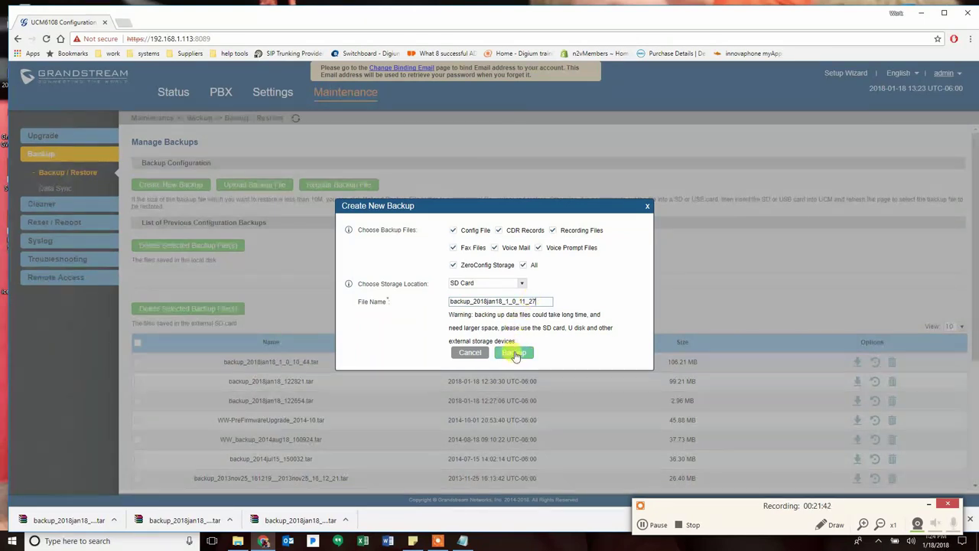
Exclude recordings, voice prompts, voicemail, CDR, fax and ZeroConfig so only Config File is backed up
click(552, 230)
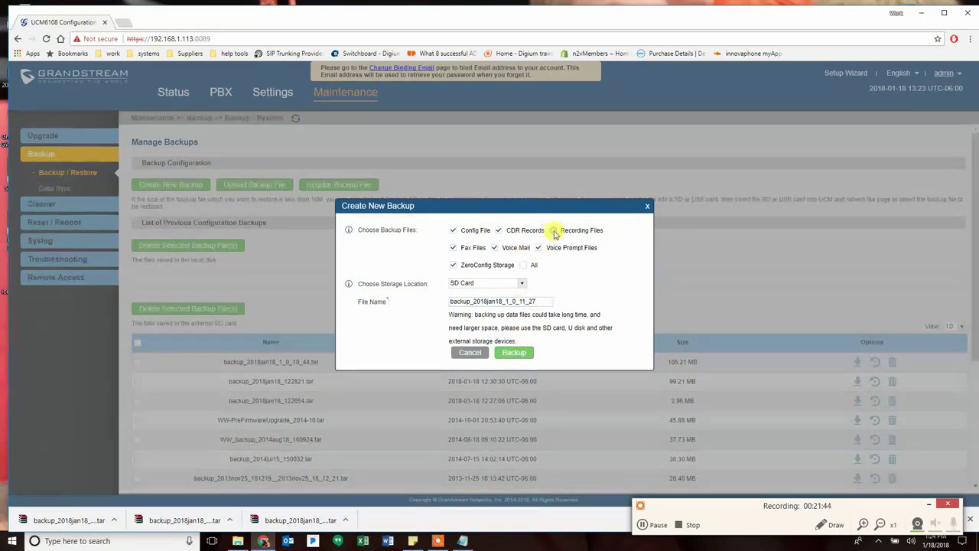
click(539, 247)
click(495, 248)
click(498, 231)
click(454, 249)
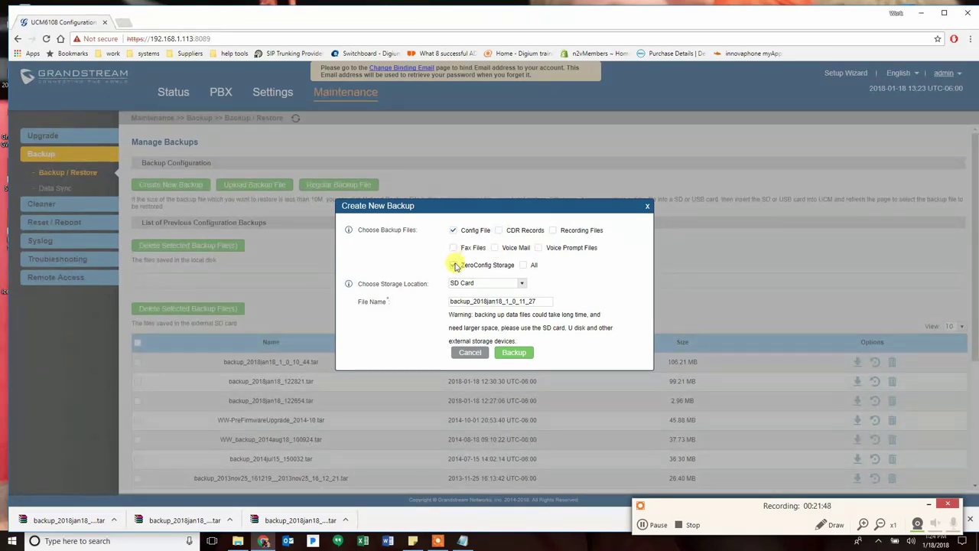
click(453, 265)
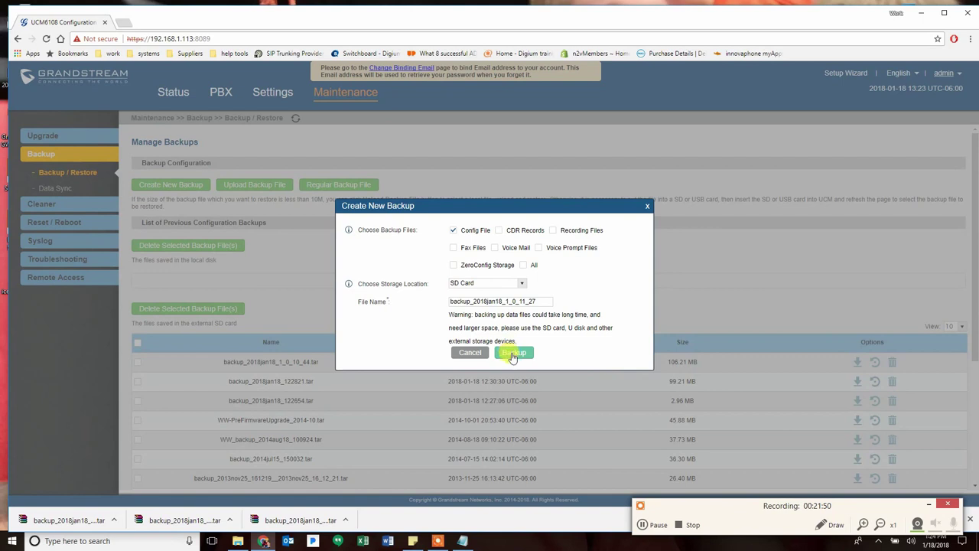
Run the config-only backup to the SD card and download the 5.64 MB backup file
click(512, 353)
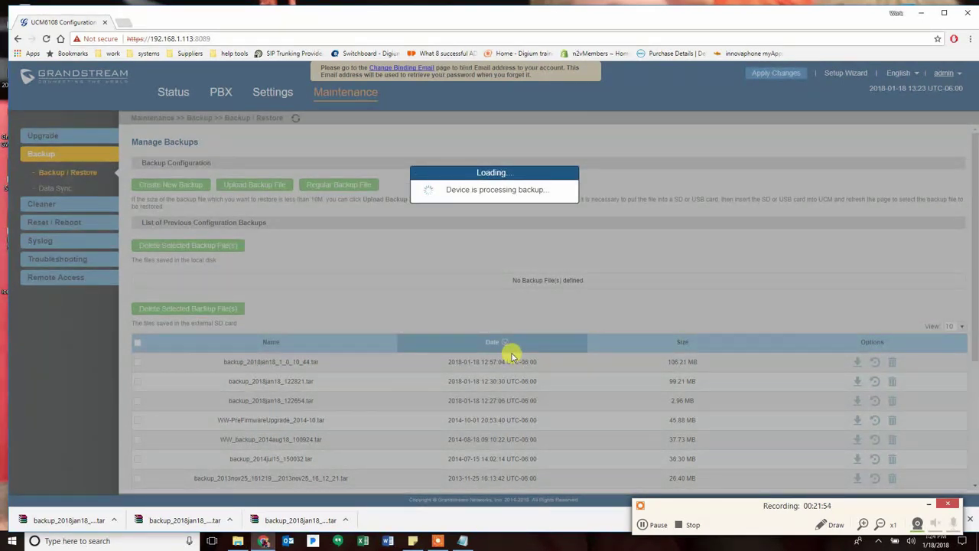
click(649, 528)
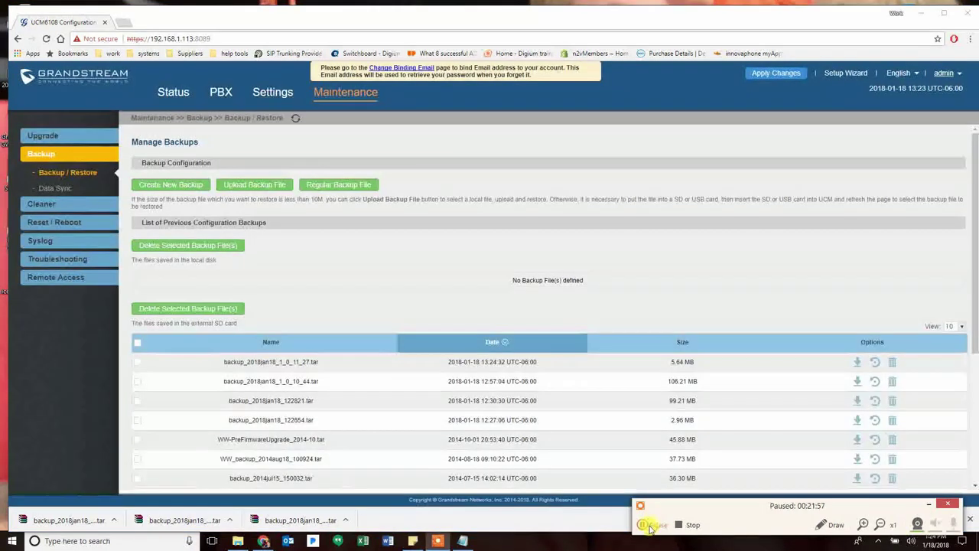
click(649, 526)
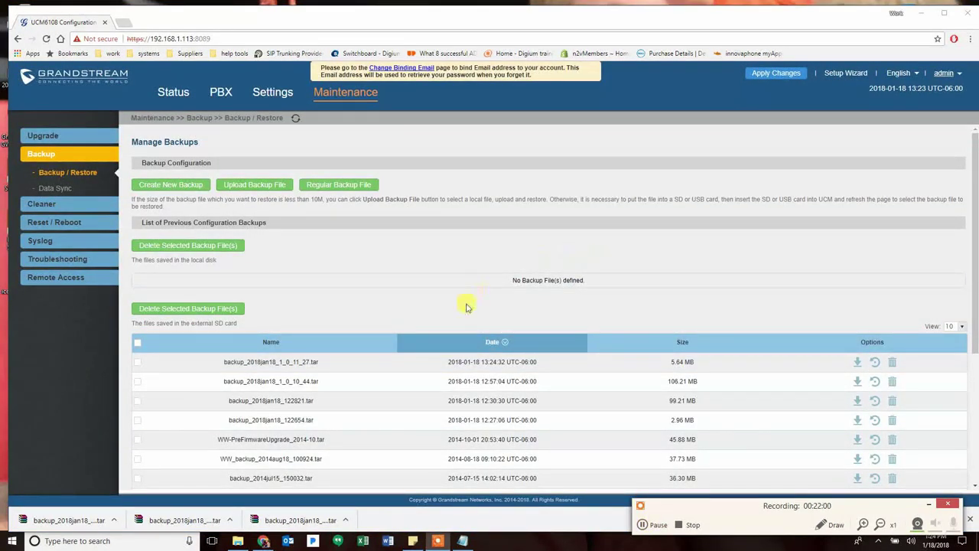
click(856, 363)
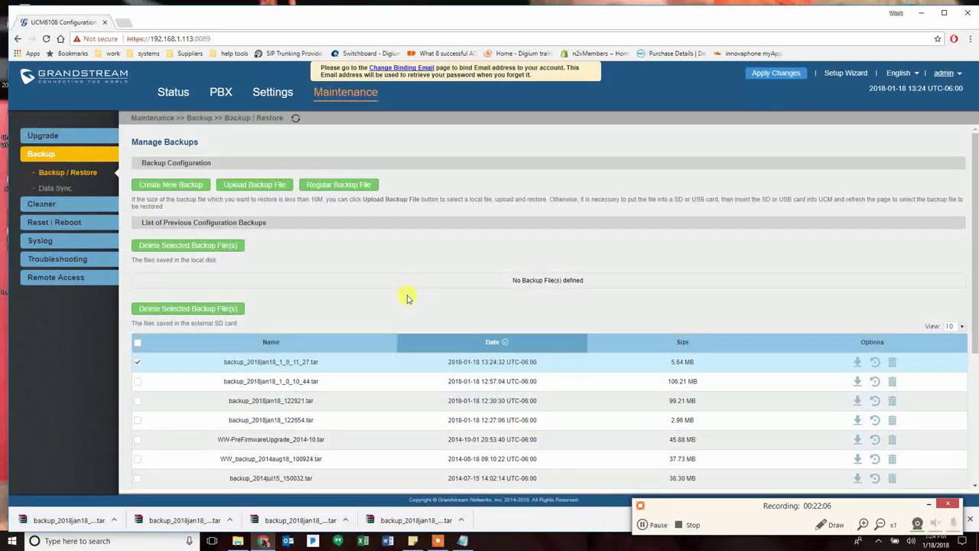
click(93, 136)
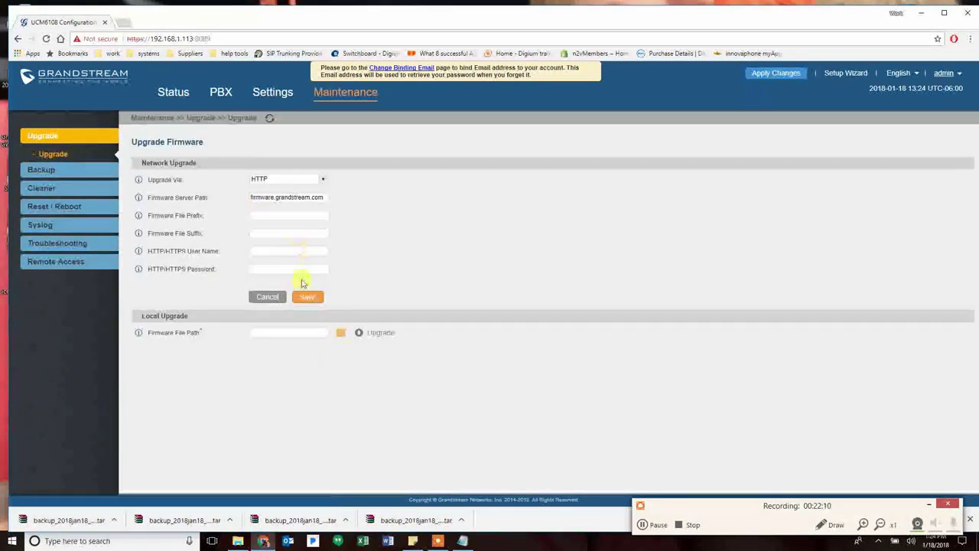
Choose ucm6100fw.bin from the Release_UCM61xx_1.0.12.19 folder as the firmware file
click(313, 332)
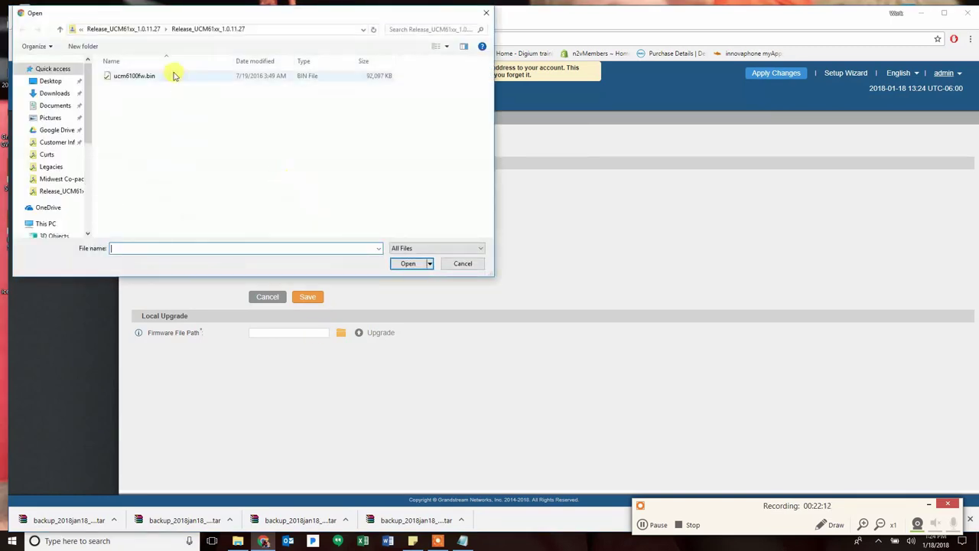
click(127, 30)
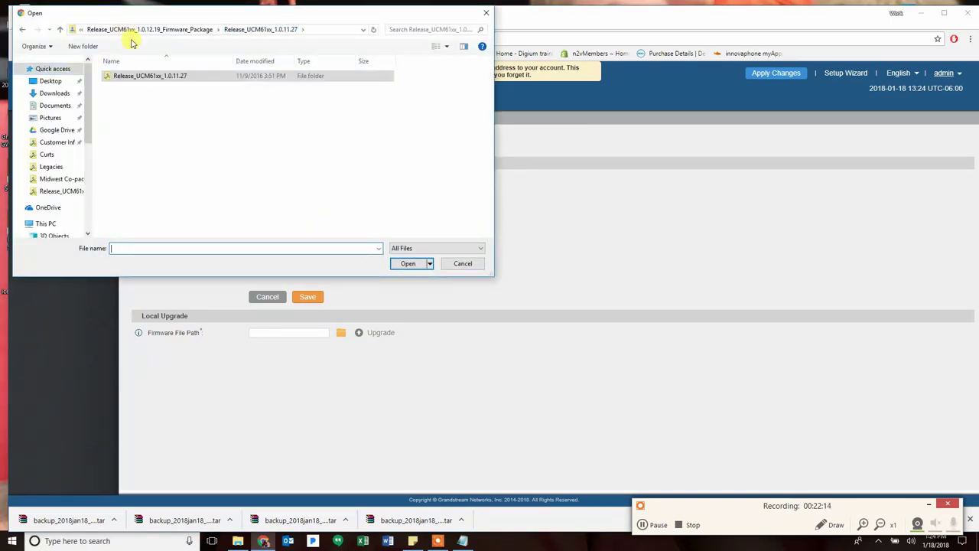
click(174, 30)
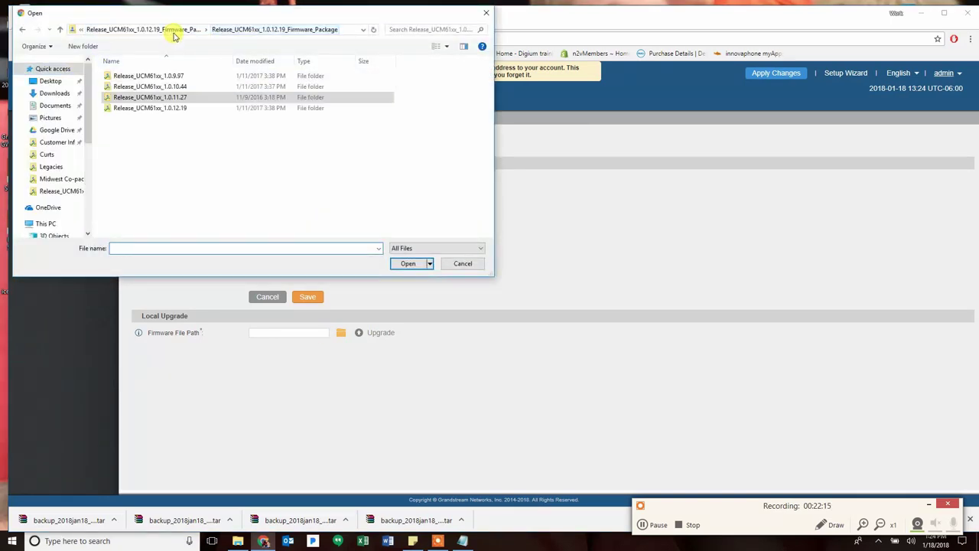
double_click(152, 110)
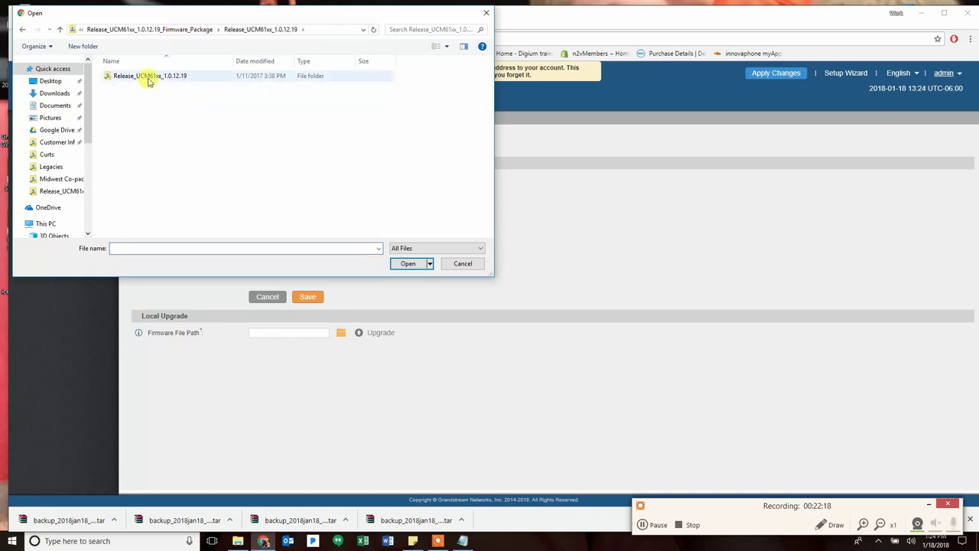
click(146, 76)
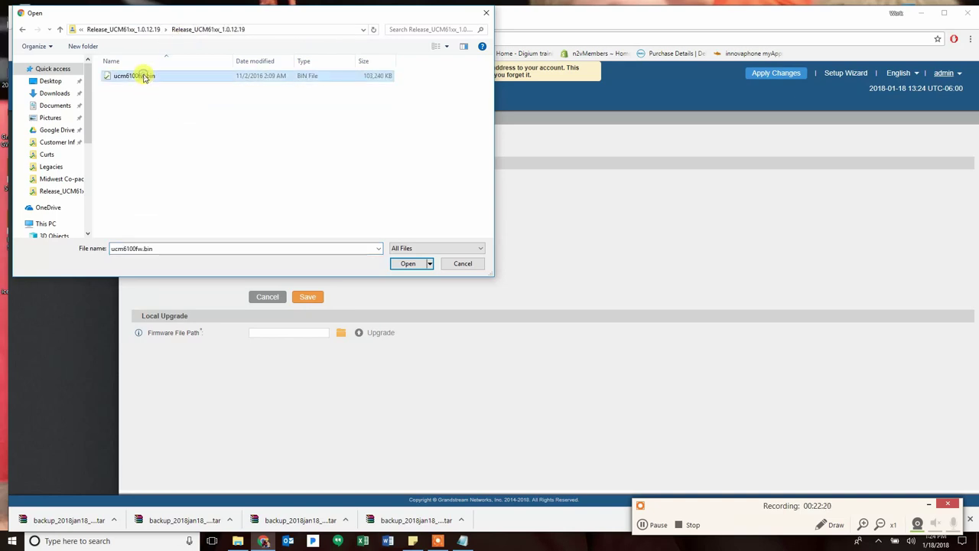
click(405, 263)
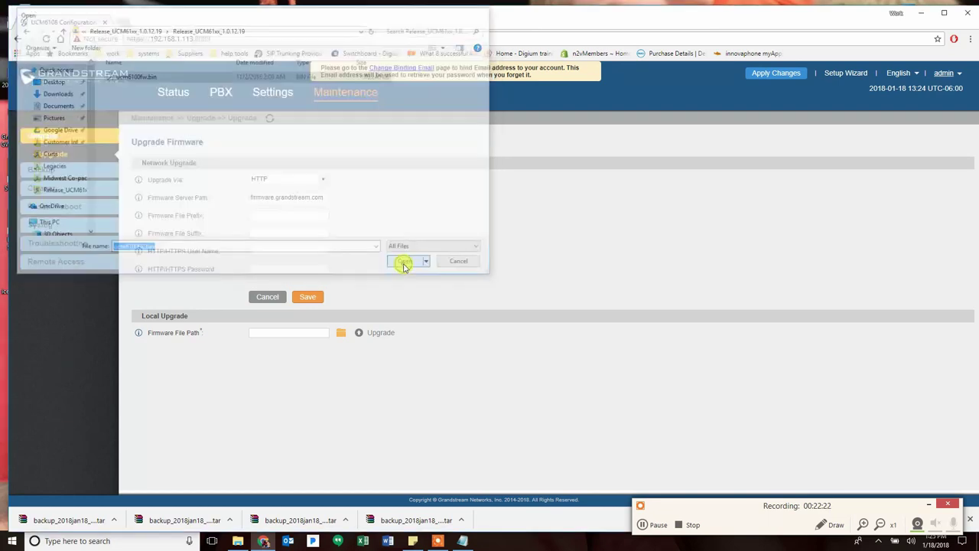
Upload the 1.0.12.19 firmware and reboot the device to apply it
click(380, 333)
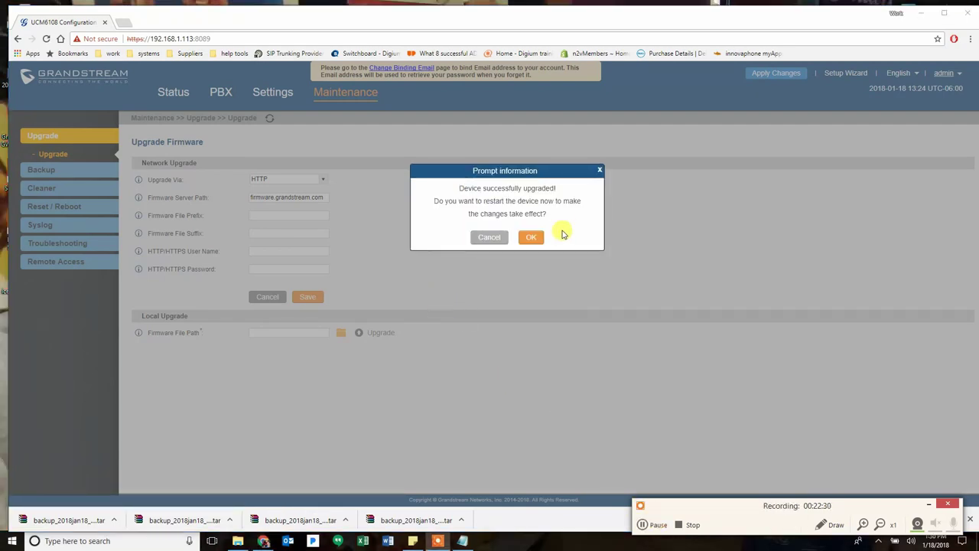
click(533, 239)
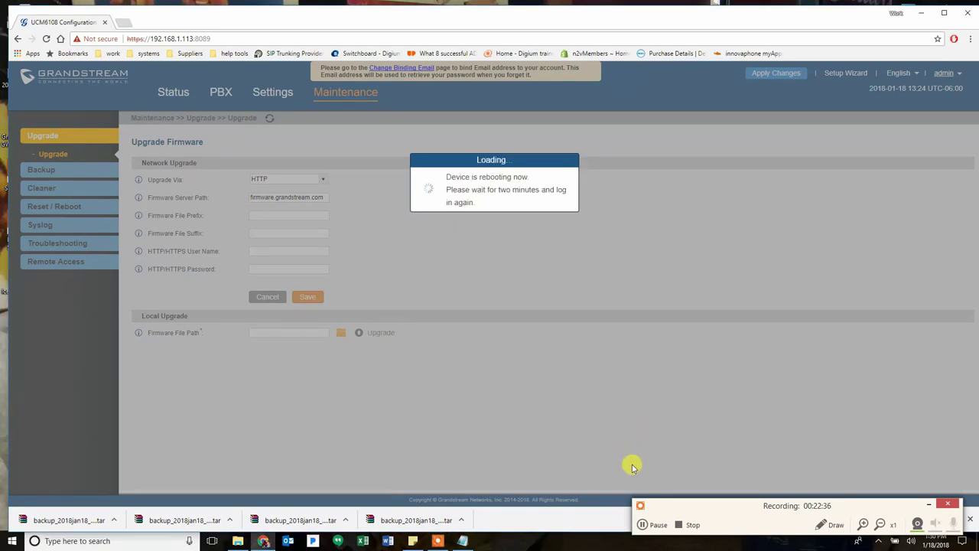
click(642, 525)
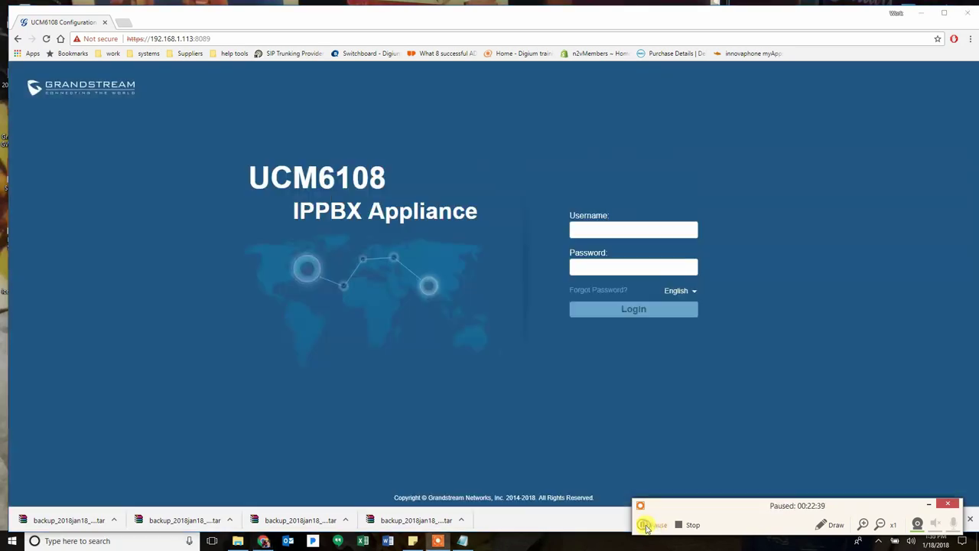
click(643, 525)
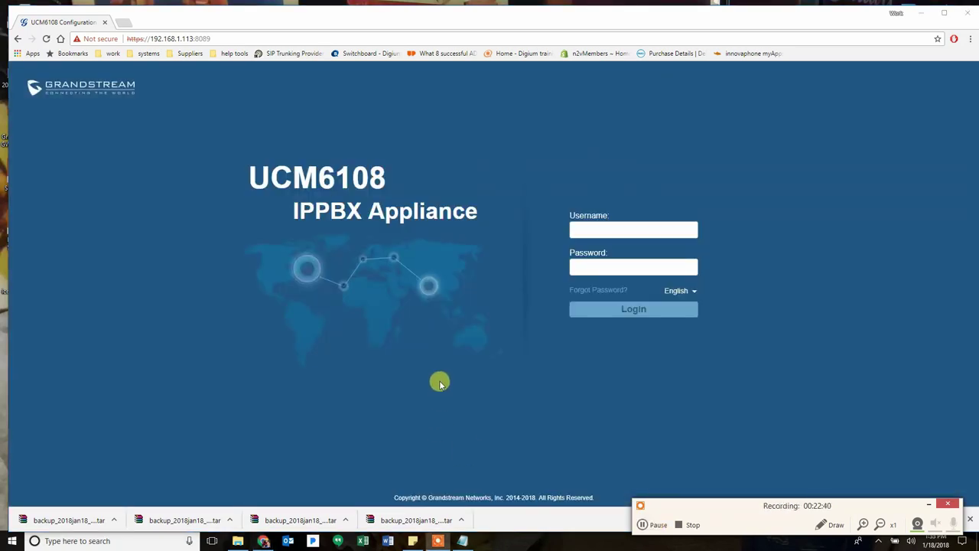
Log back in as admin and verify General status reports Program 1.0.12.19 and Boot 1.0.12.1
click(605, 231)
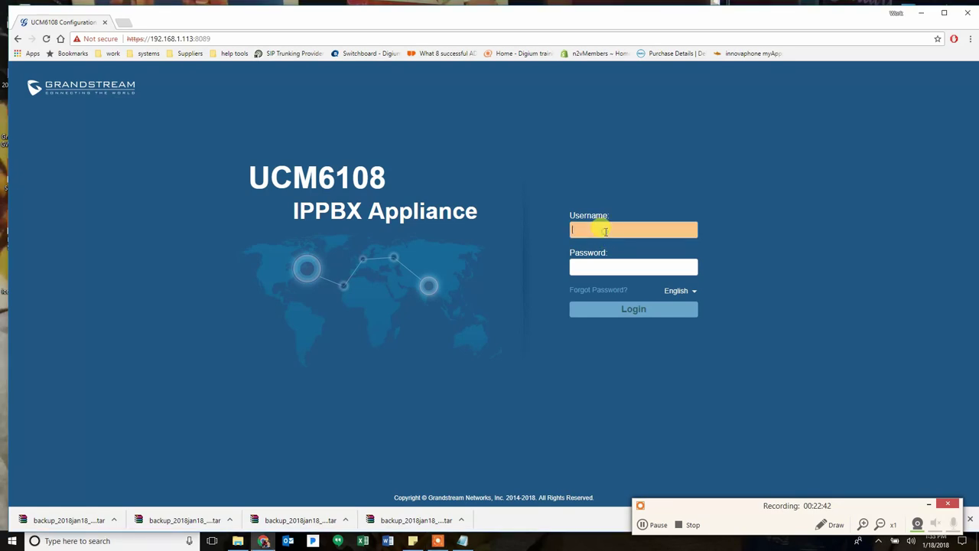
text(admin)
key(Tab)
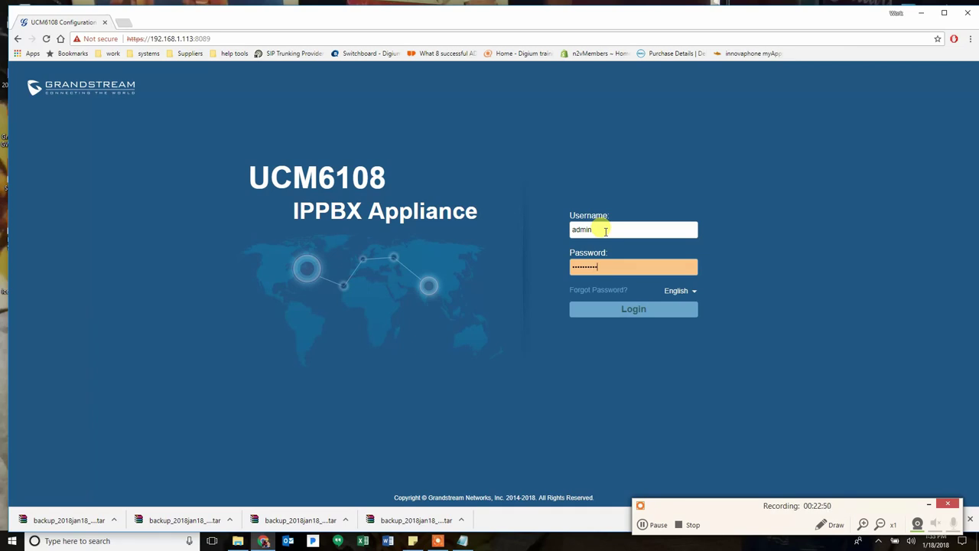
key(Return)
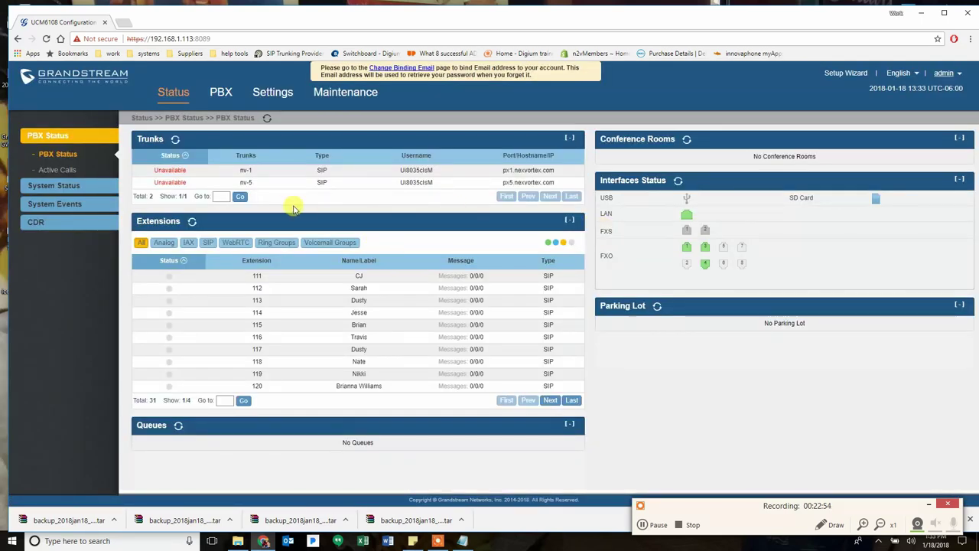
click(99, 186)
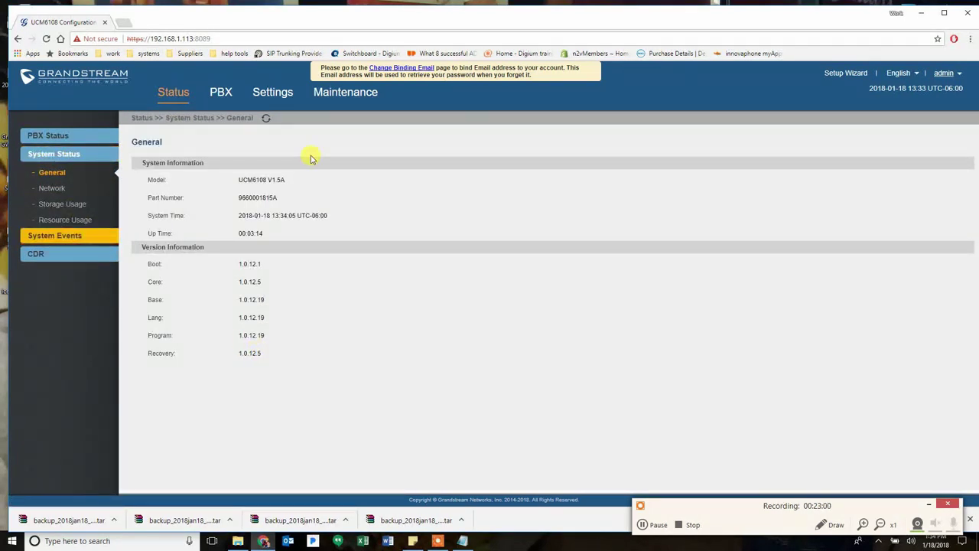
click(341, 92)
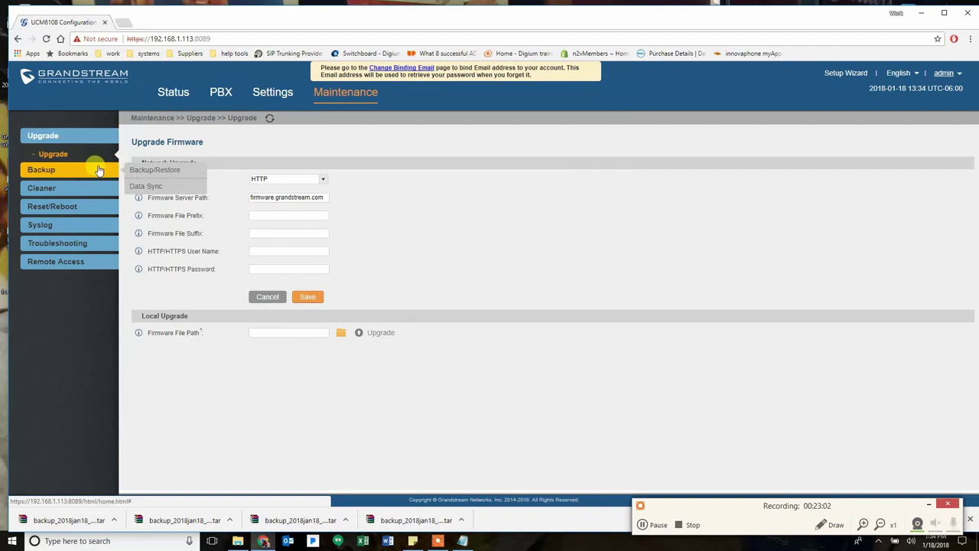
Create a Config File-only SD card backup named backup_2018jan18_1_0_12_19 and start it
click(99, 169)
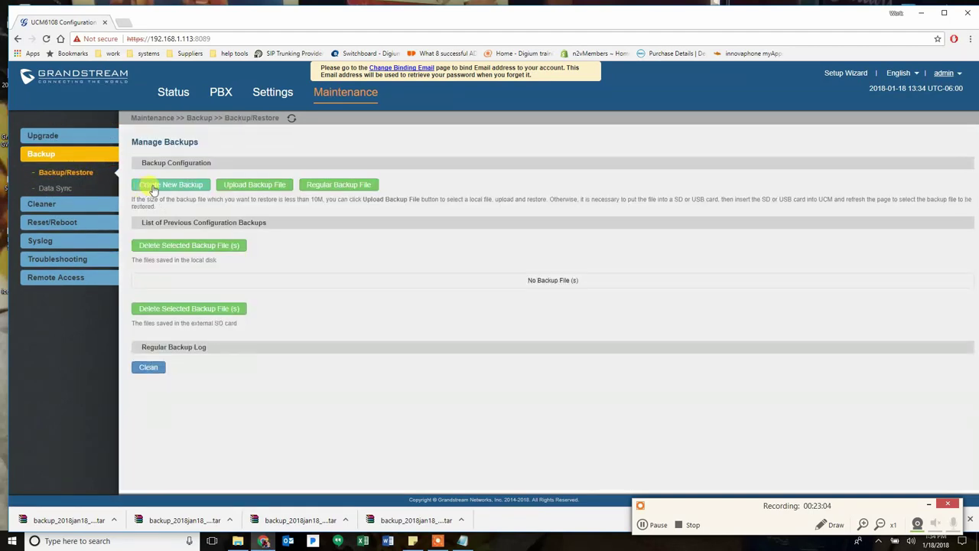
click(153, 190)
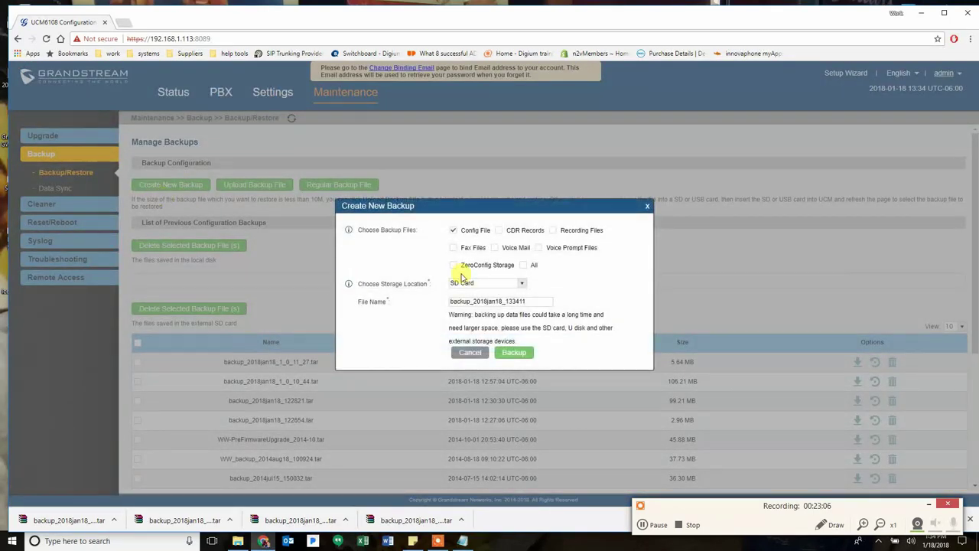
click(536, 301)
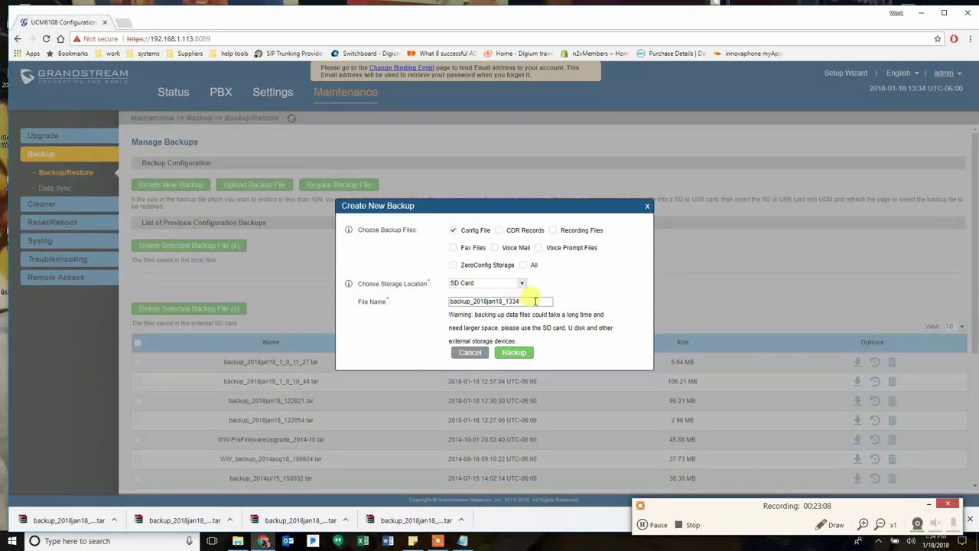
key(BackSpace)
key(BackSpace)
key(BackSpace)
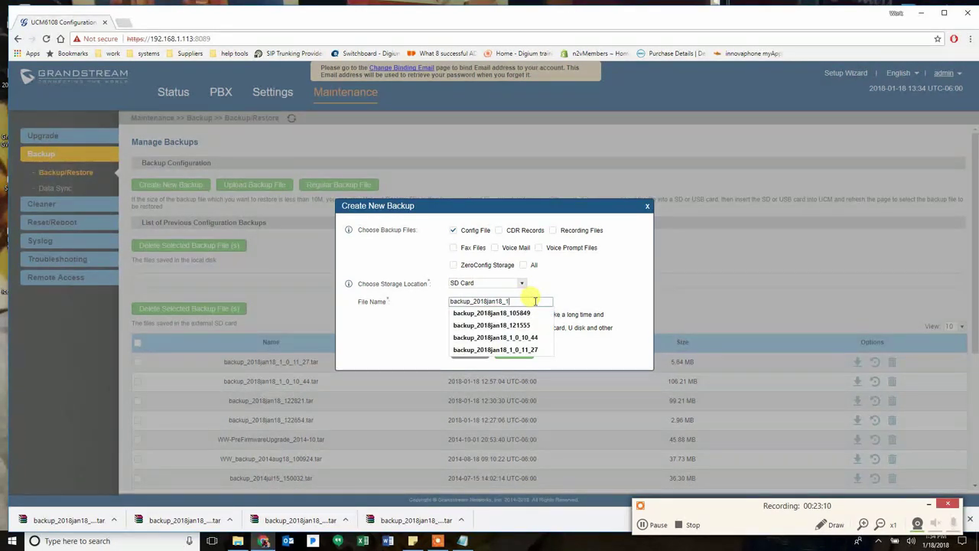
text(_)
text(0_12_19)
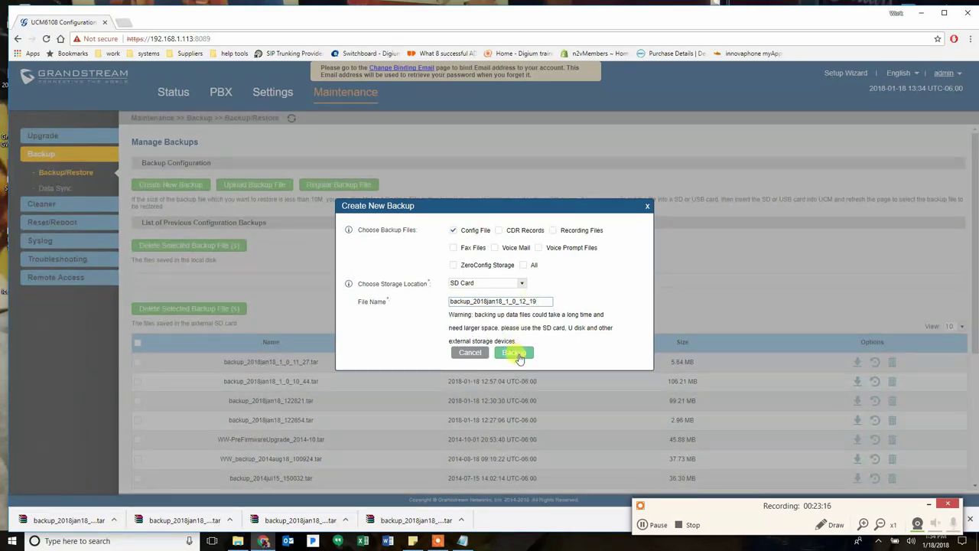
click(518, 356)
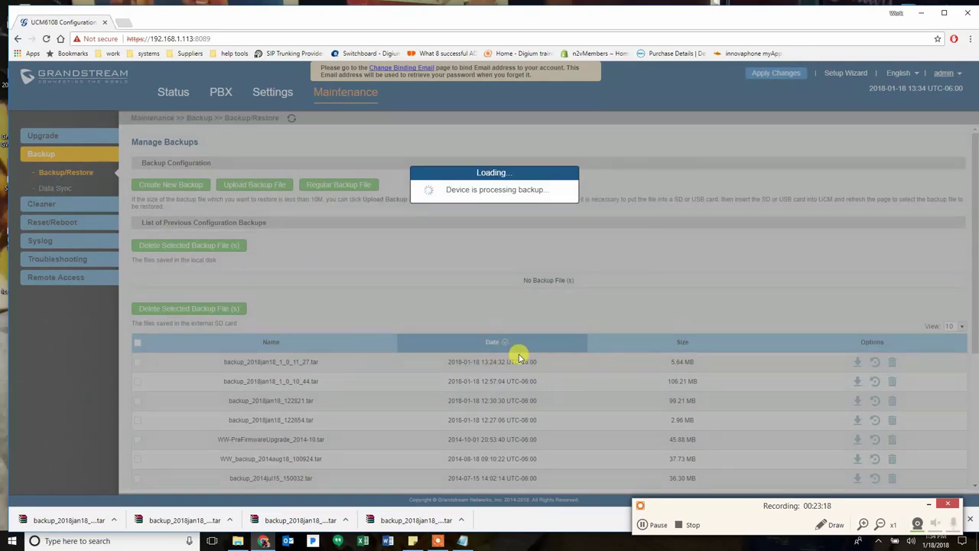
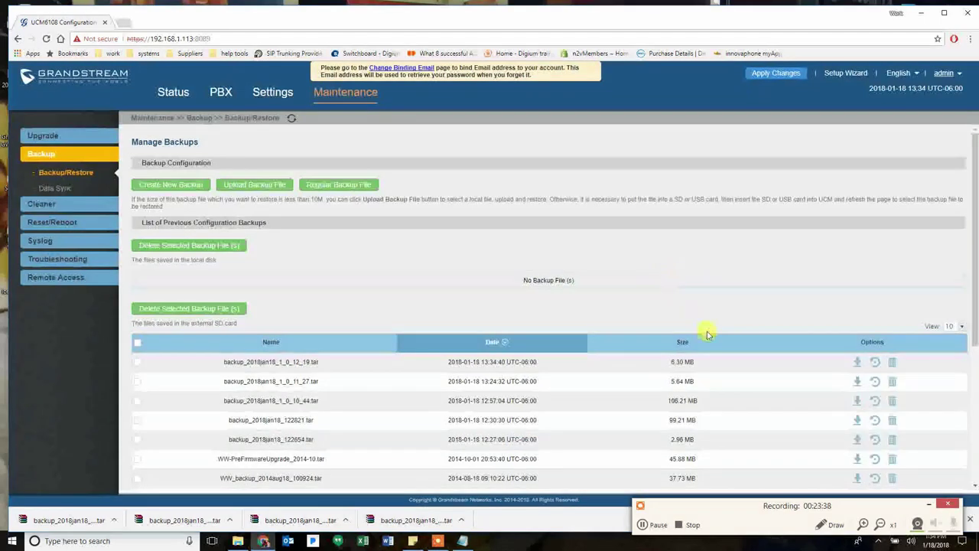
Download backup_2018jan18_1_0_12_19.tar from the SD card list and go to the Upgrade Firmware page
click(857, 364)
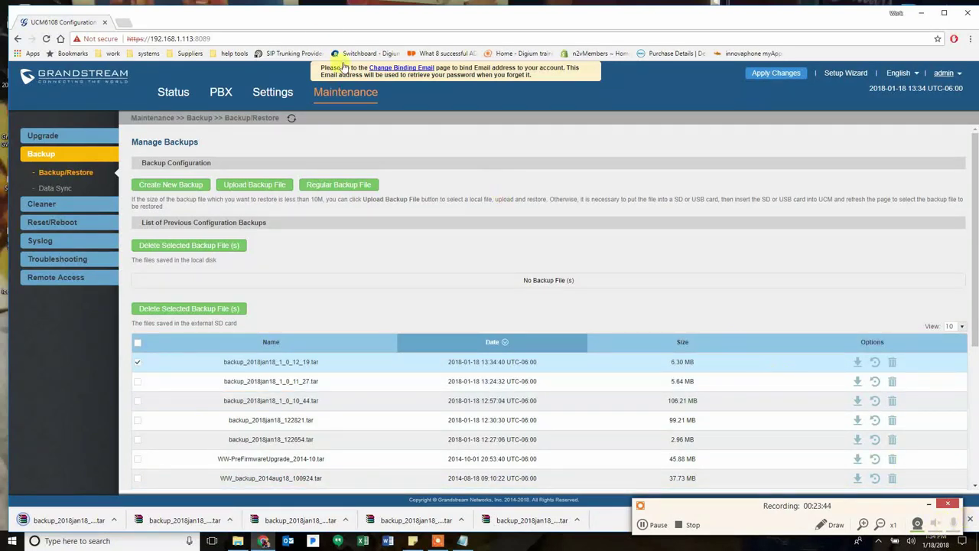
click(76, 136)
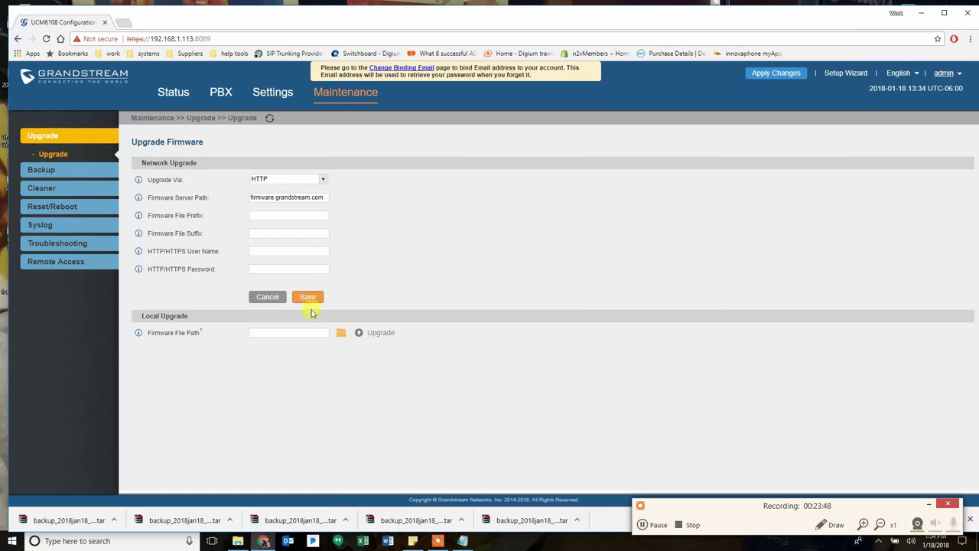
Browse to Firmware > Release_UCM61xx_1.0.13.14 and pick ucm6100fw.bin as the local upgrade file
click(305, 337)
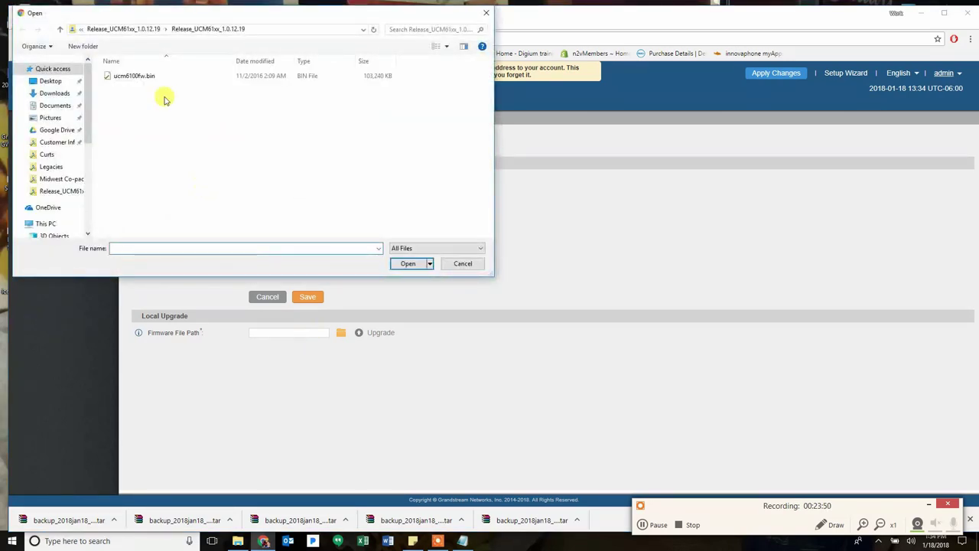
click(125, 28)
click(122, 30)
click(125, 30)
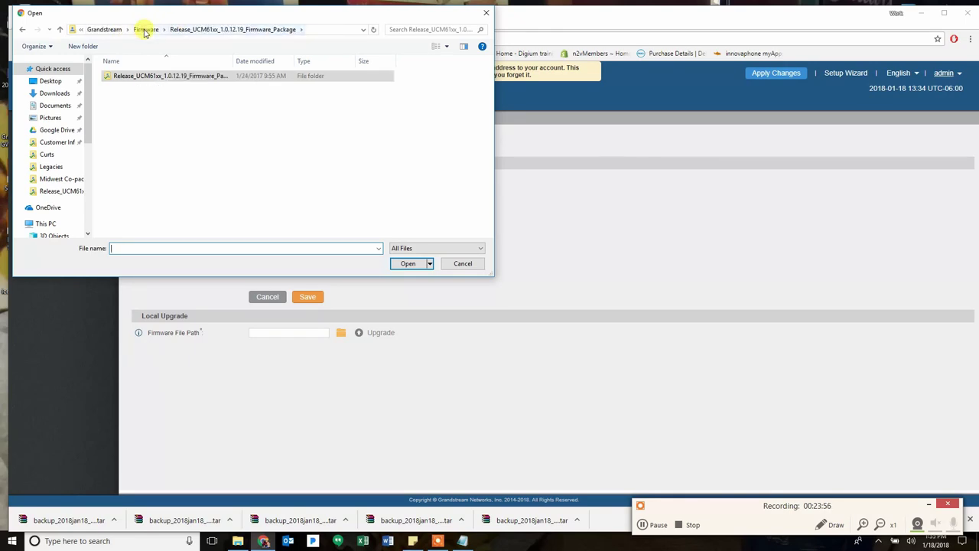
click(146, 29)
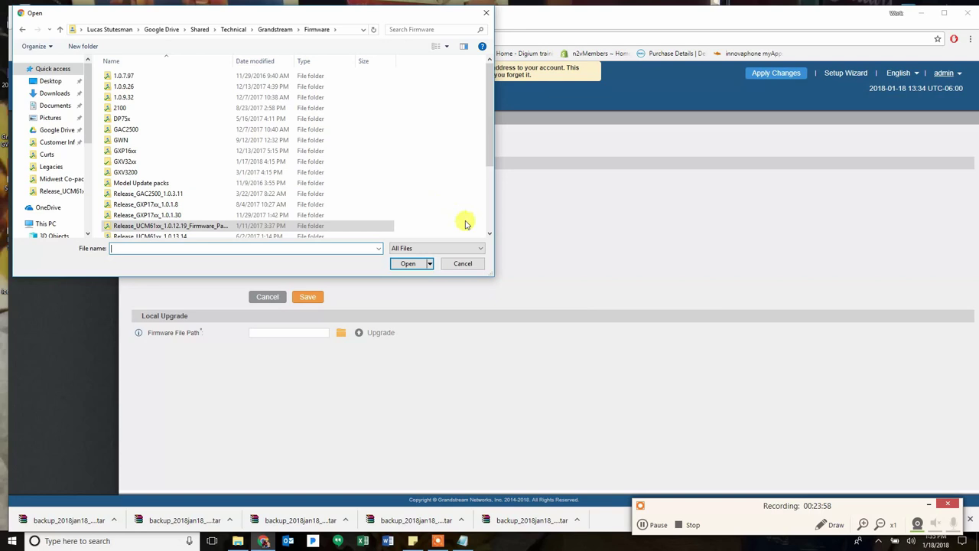
scroll(490, 234, down, 3)
click(491, 233)
click(491, 233)
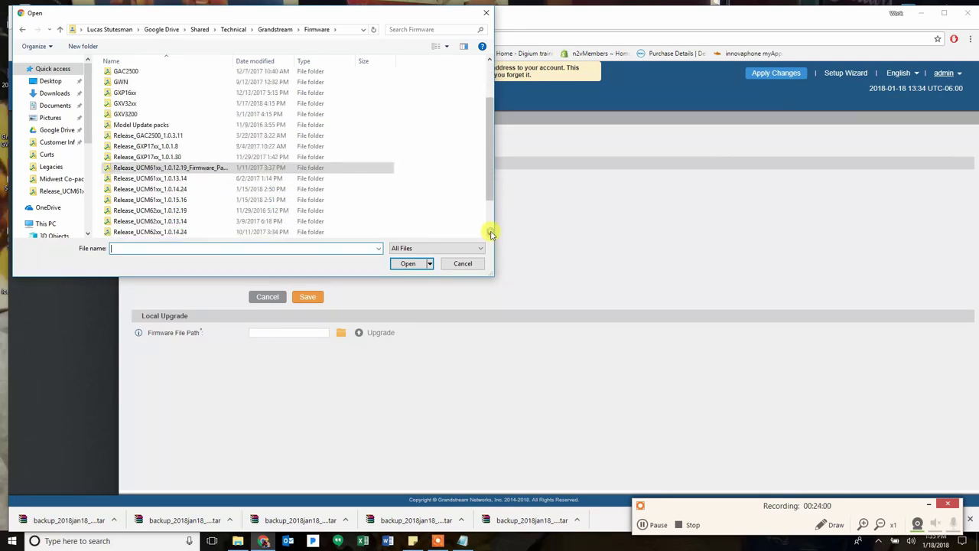
click(490, 234)
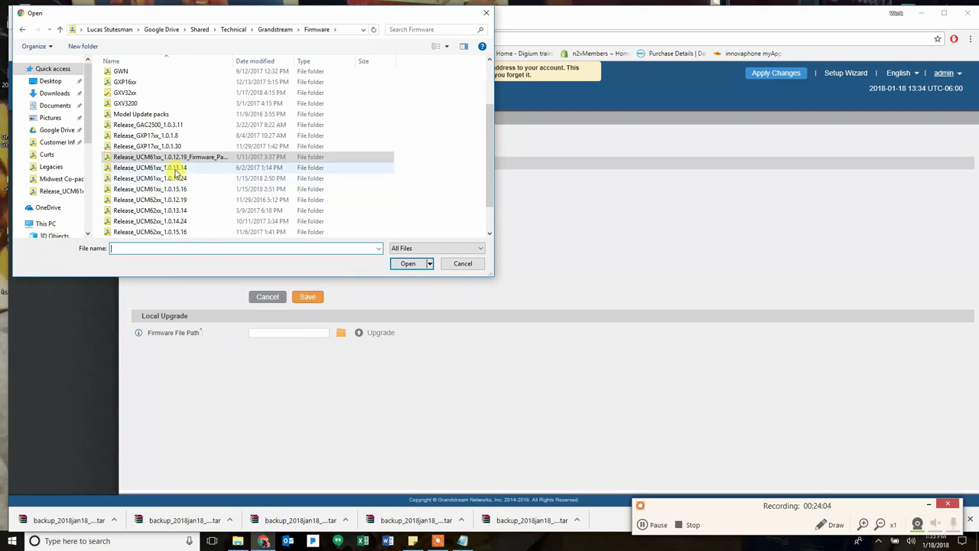
double_click(176, 170)
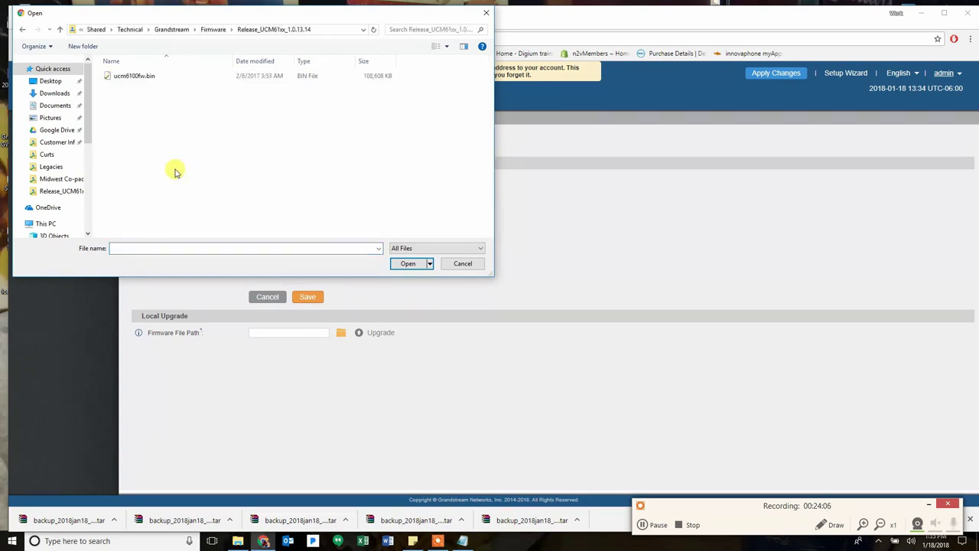
click(146, 77)
click(412, 266)
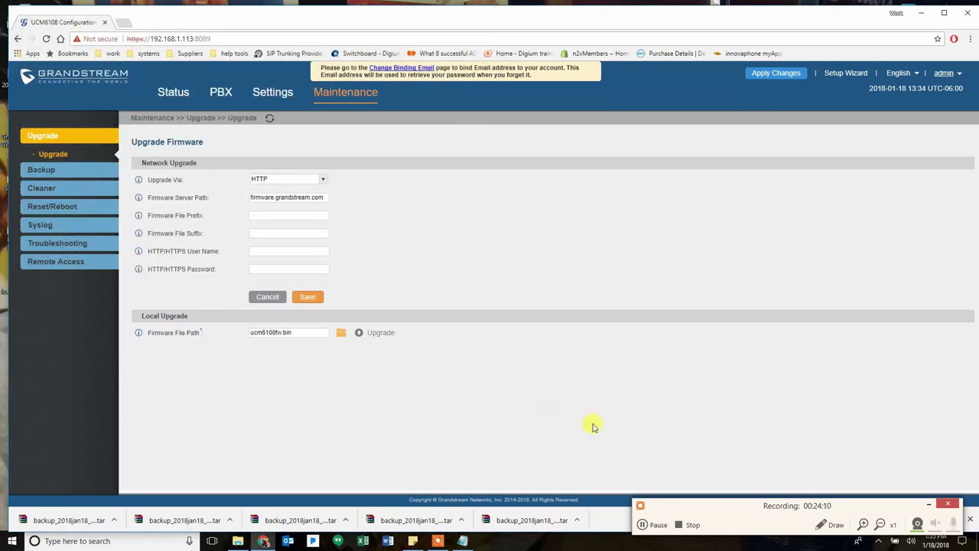
Install the 1.0.13.14 firmware and accept the restart so the device returns to login
click(374, 338)
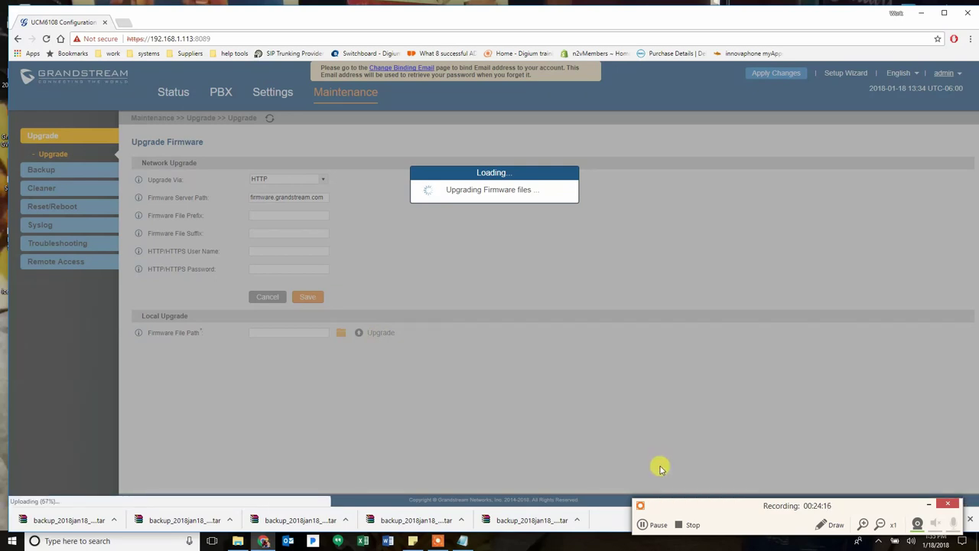
click(656, 528)
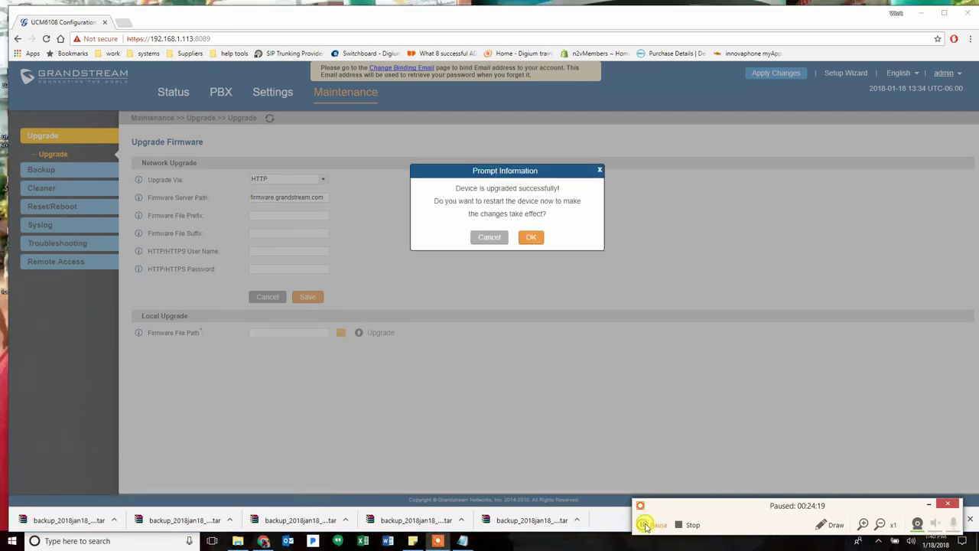
click(651, 525)
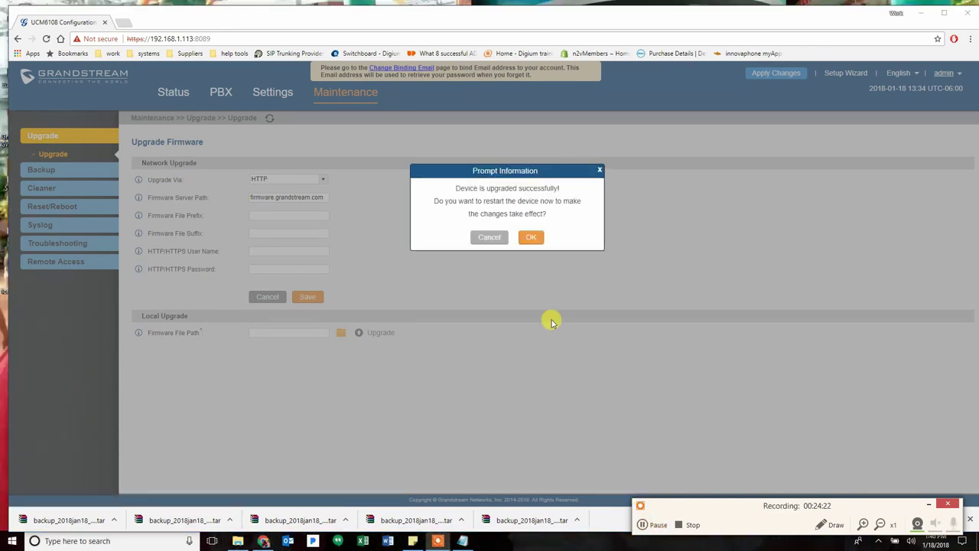
drag(710, 508, 713, 505)
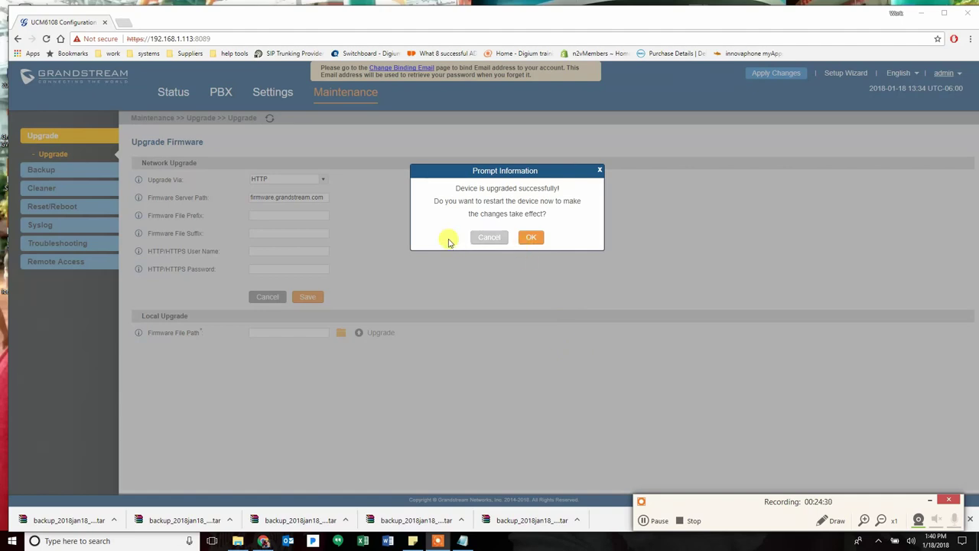
click(532, 238)
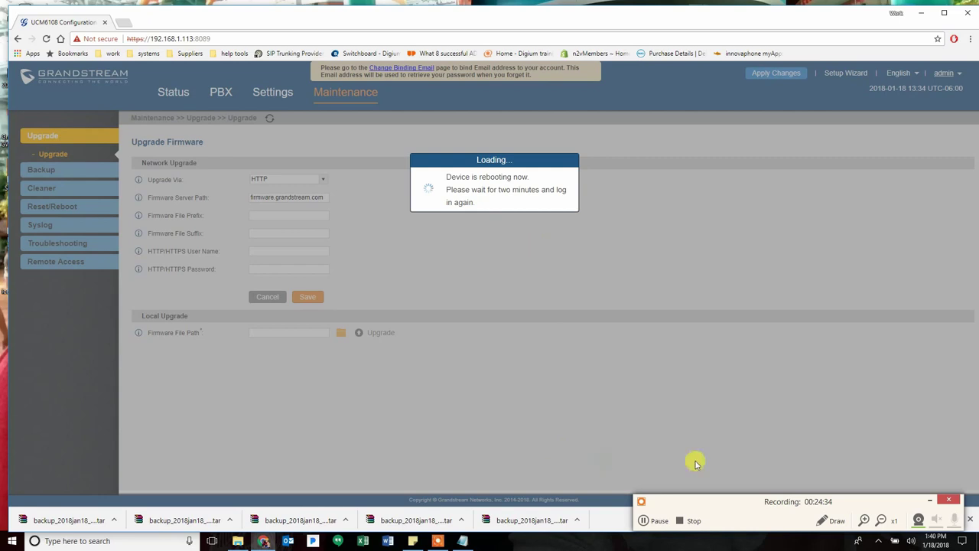
click(657, 523)
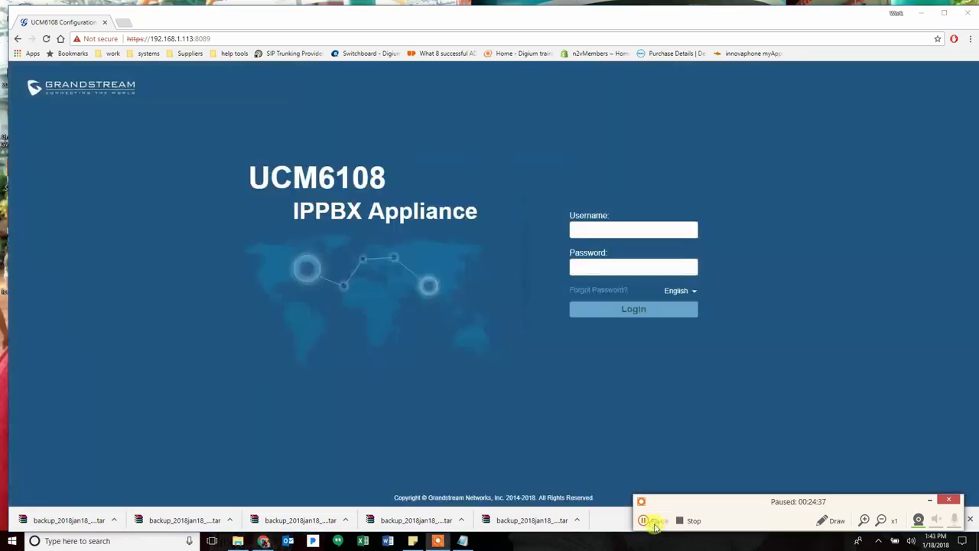
click(654, 521)
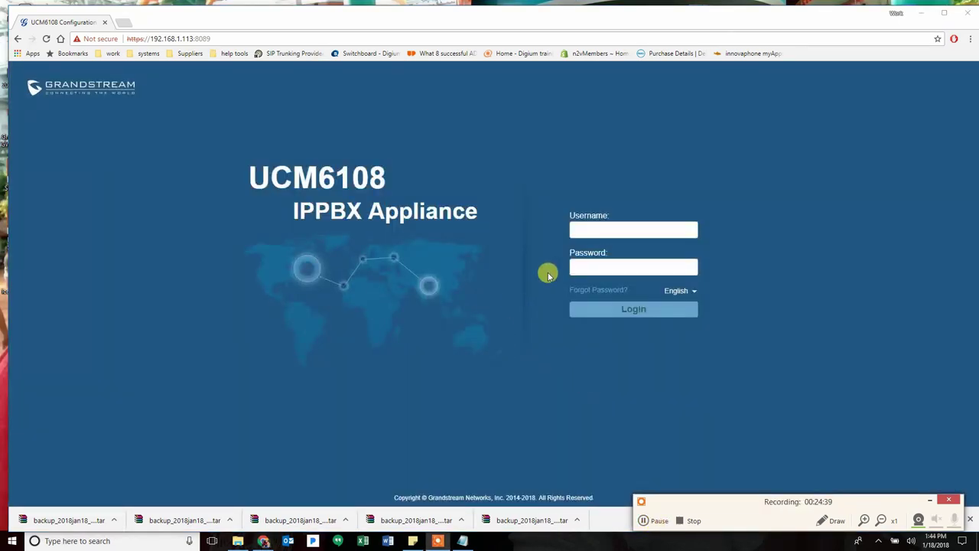
Log in as admin, verify program version 1.0.13.14 in System Status, and return to Maintenance
click(592, 228)
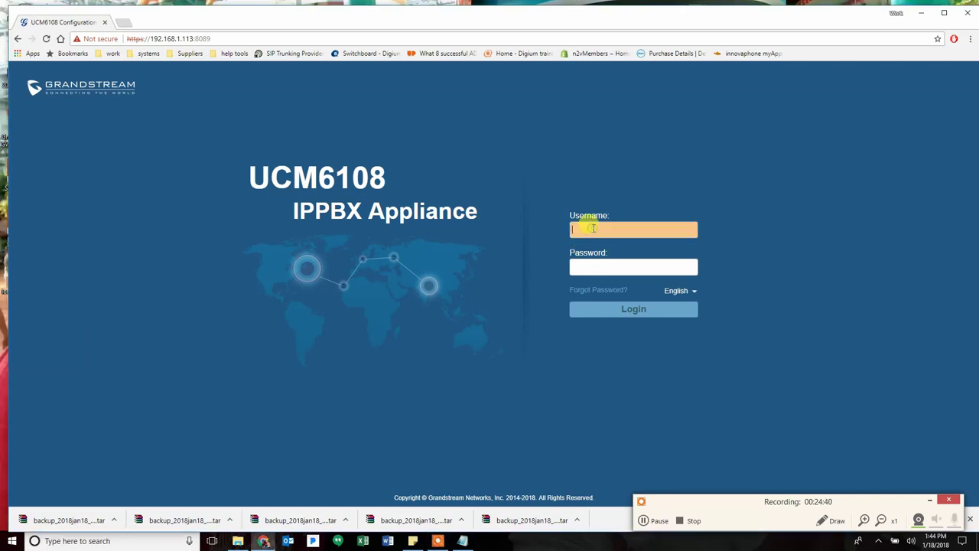
text(admin)
key(Tab)
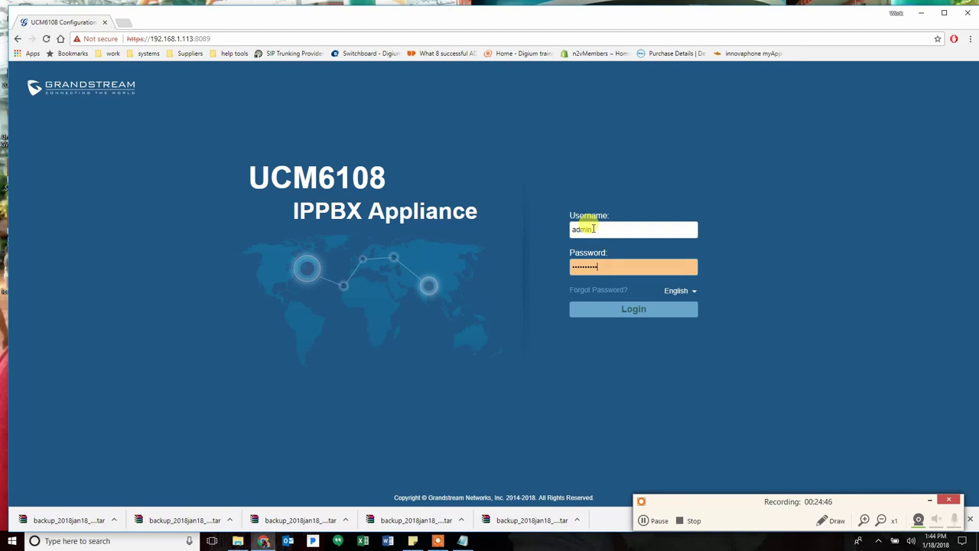
key(Return)
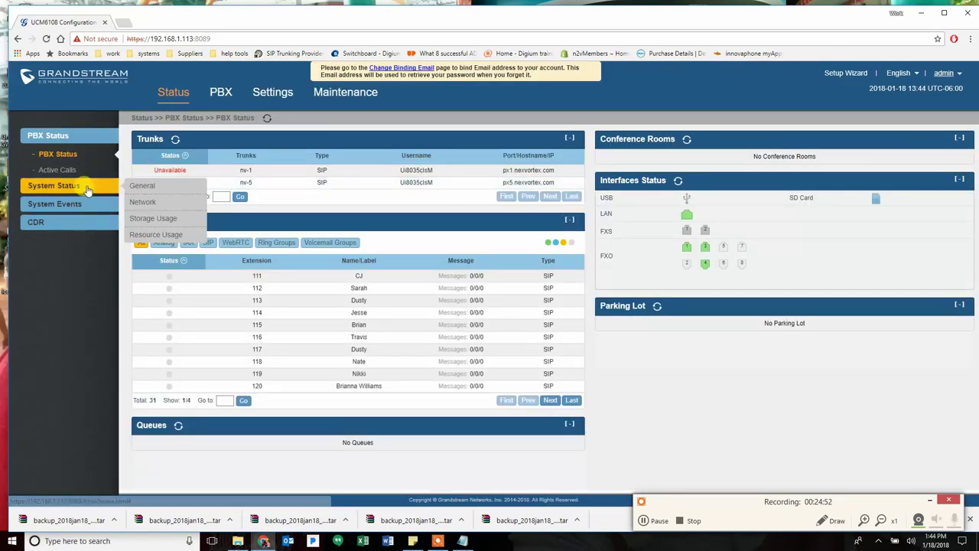
click(89, 189)
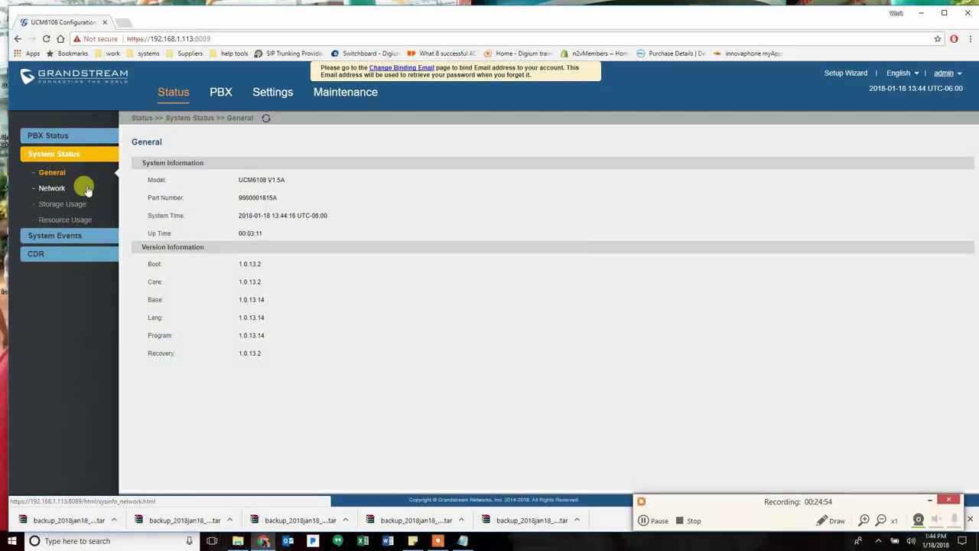
click(339, 94)
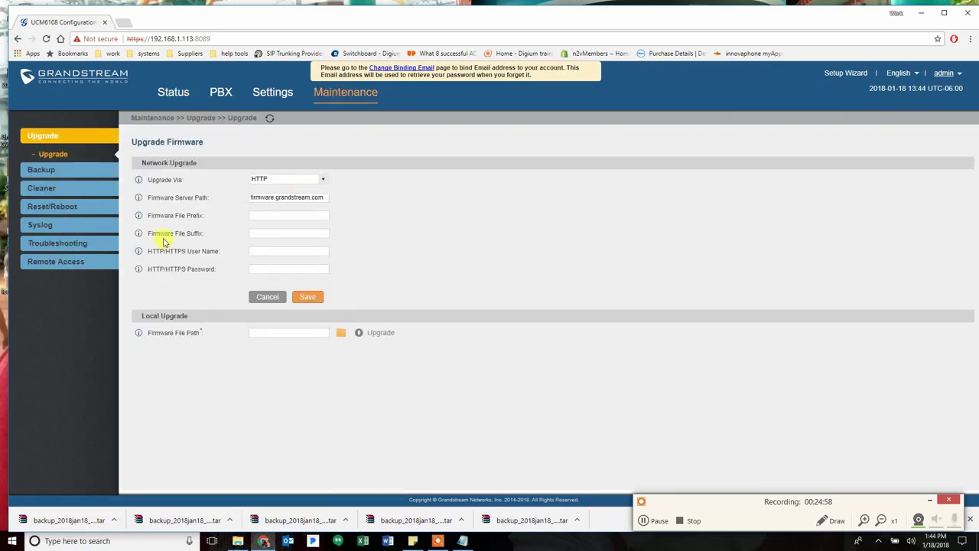
Create the SD card backup backup_2018jan18_1_0_13_14.tar and download it
click(62, 168)
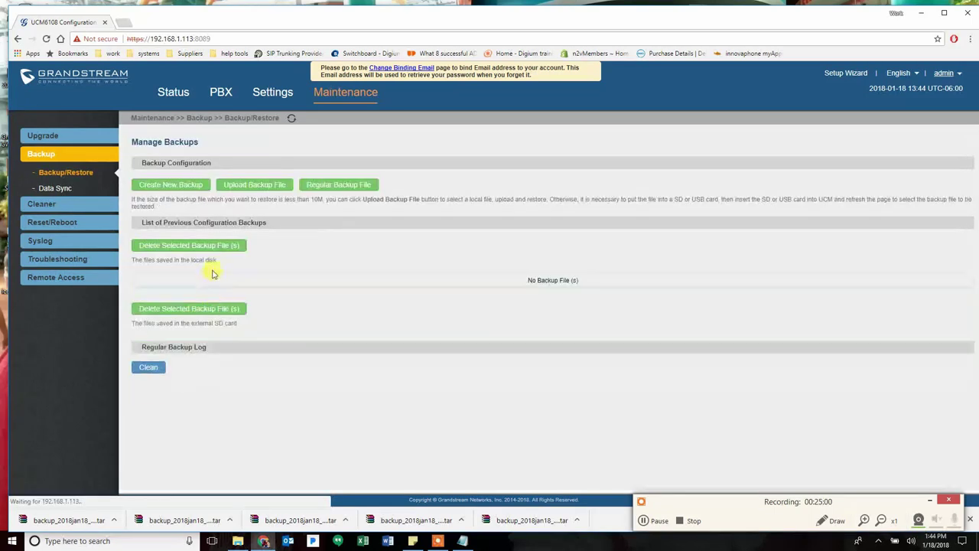
click(168, 188)
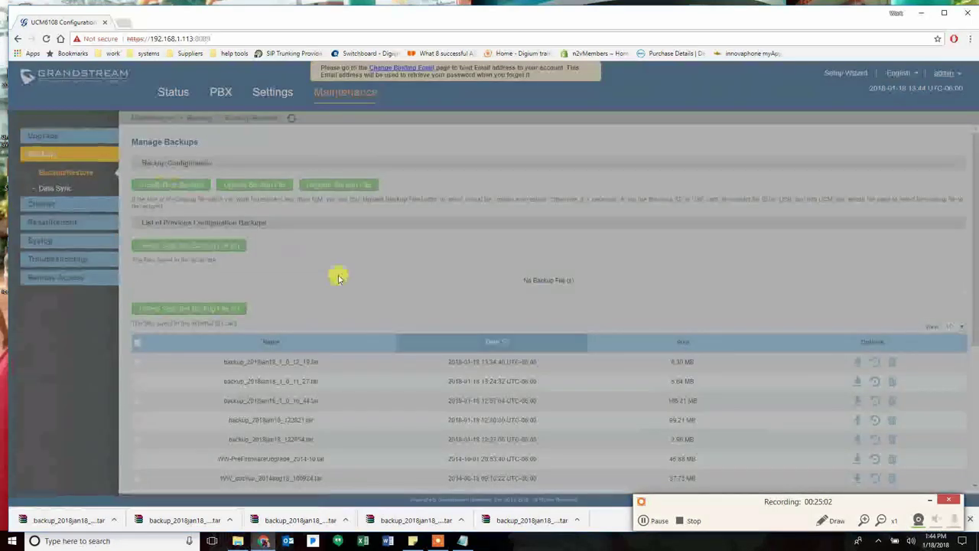
click(544, 302)
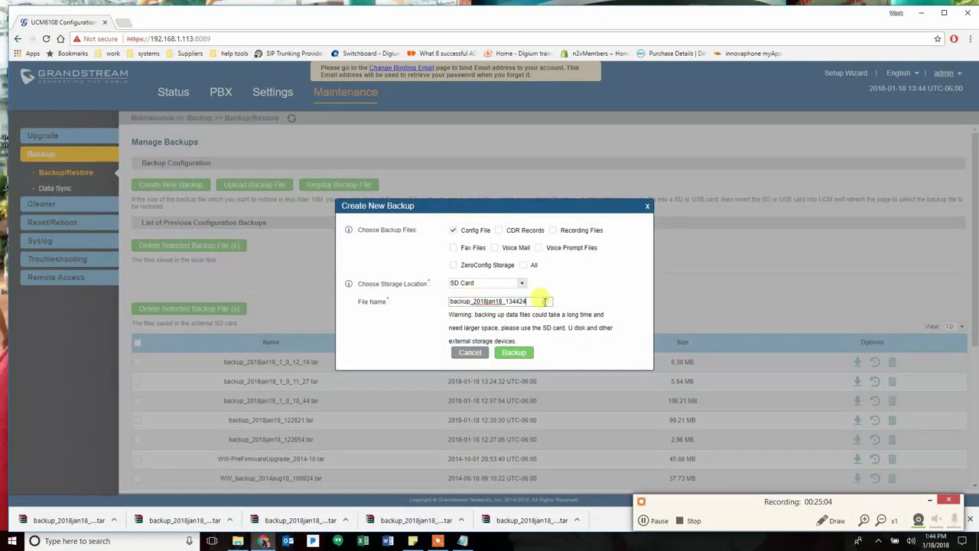
key(BackSpace)
key(BackSpace)
key(BackSpace)
key(BackSpace)
key(BackSpace)
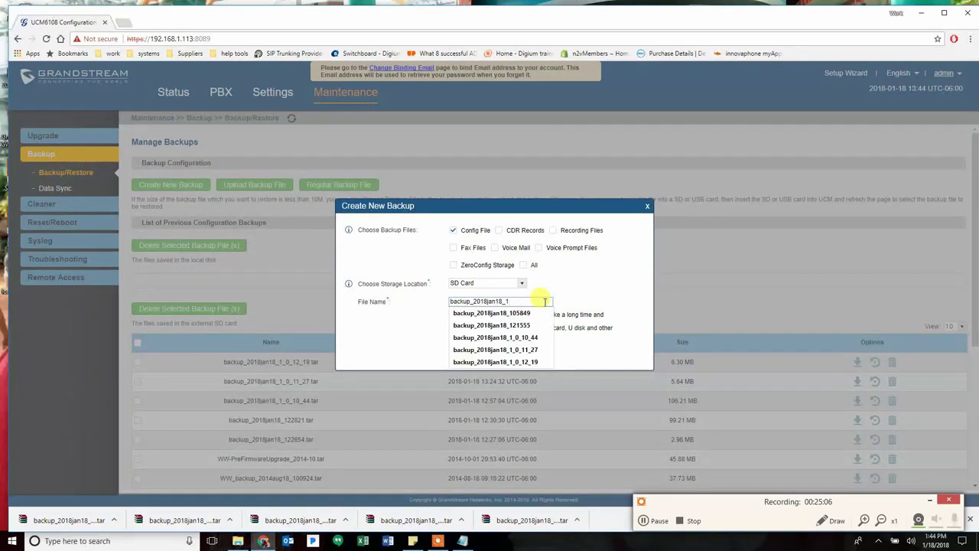
text(_0_)
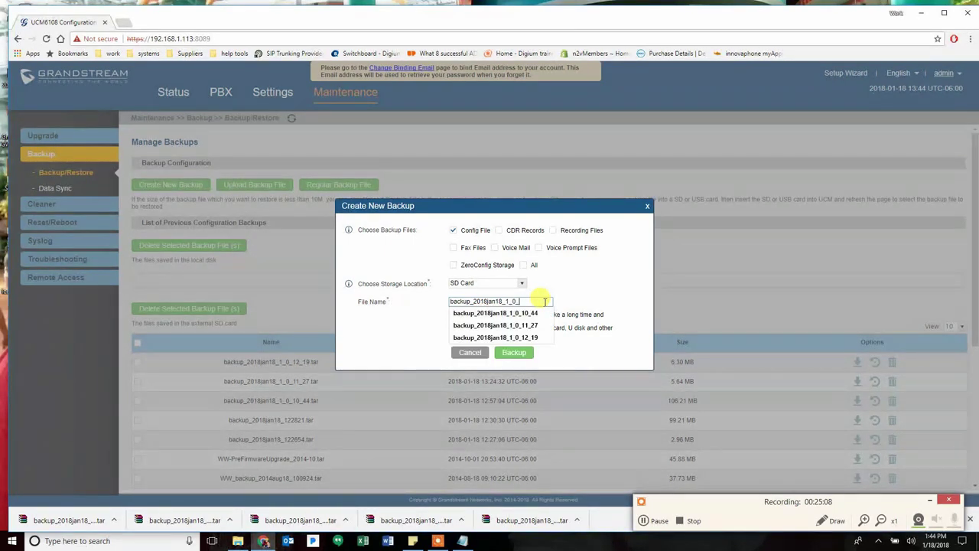
text(13_14)
click(517, 353)
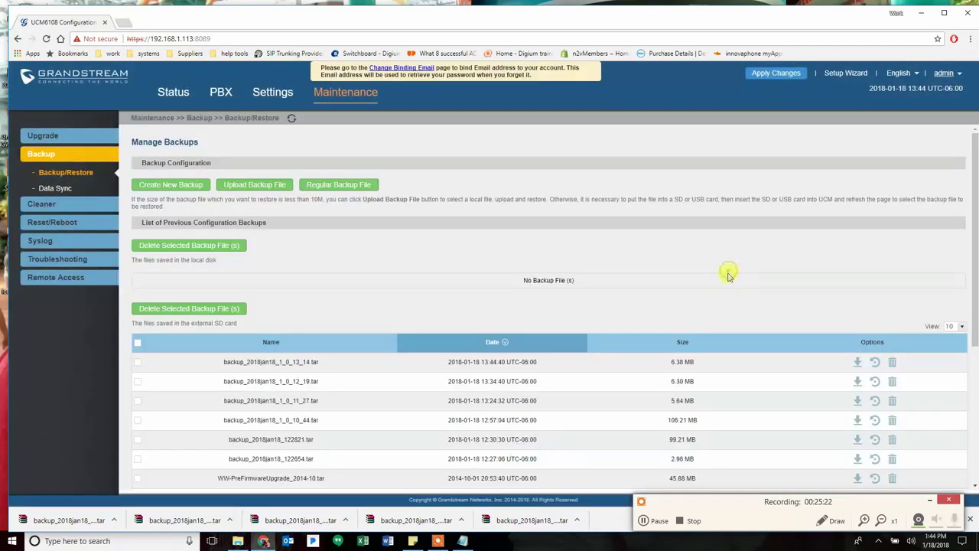
click(857, 362)
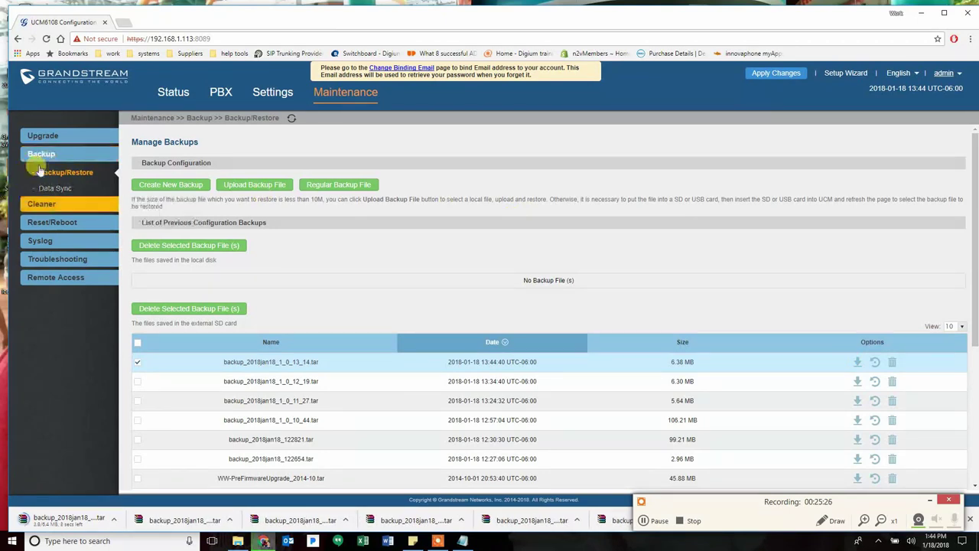
mouse_move(62, 205)
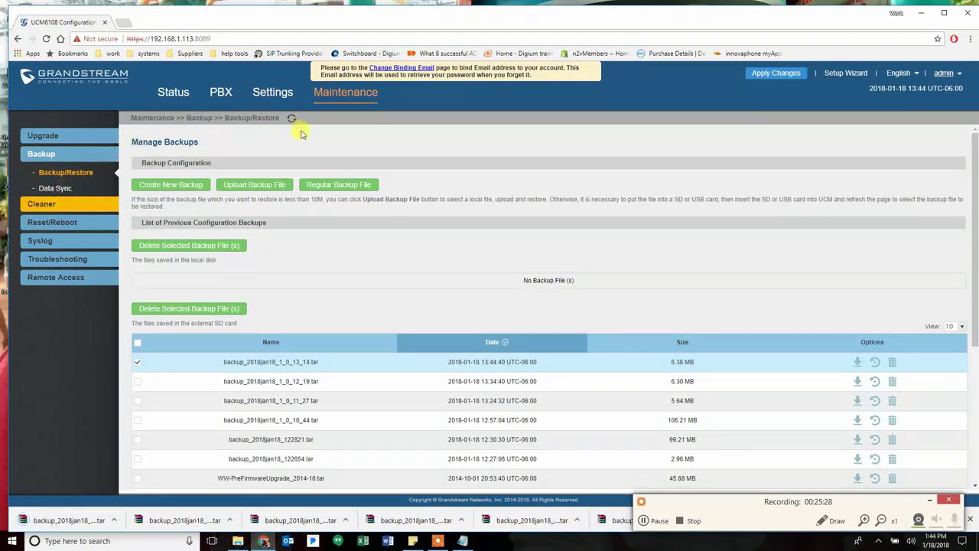
Select ucm6100fw.bin from Release_UCM61xx_1.0.14.24 and upload it as the firmware upgrade
click(84, 159)
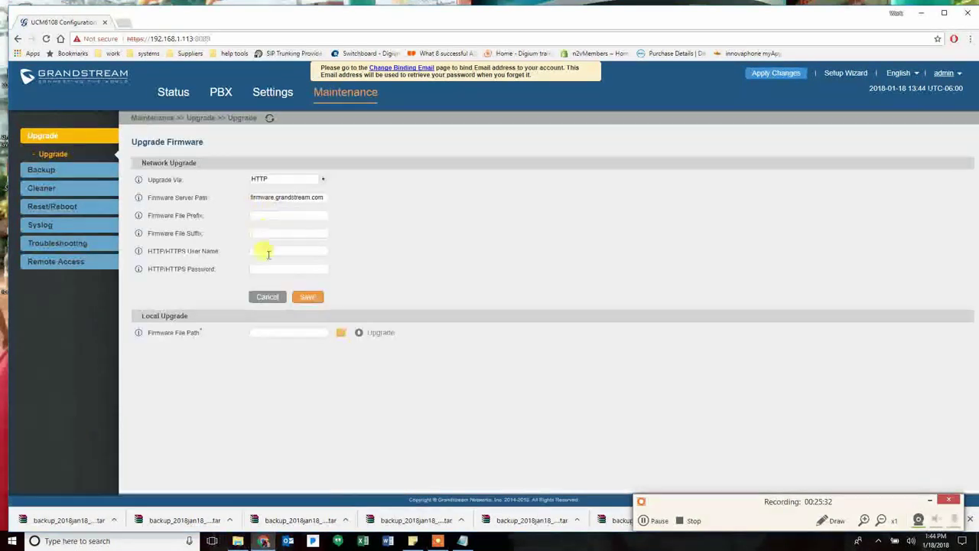
click(304, 333)
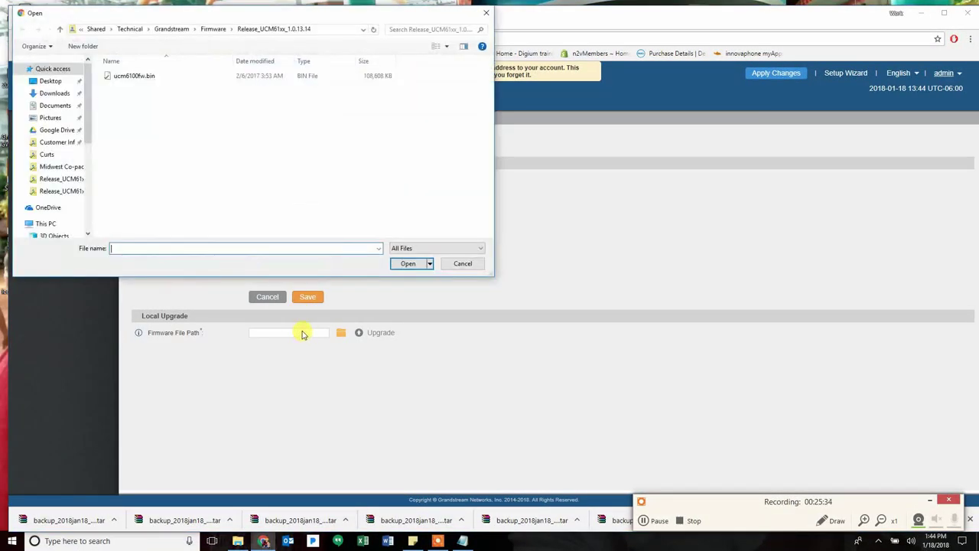
click(213, 28)
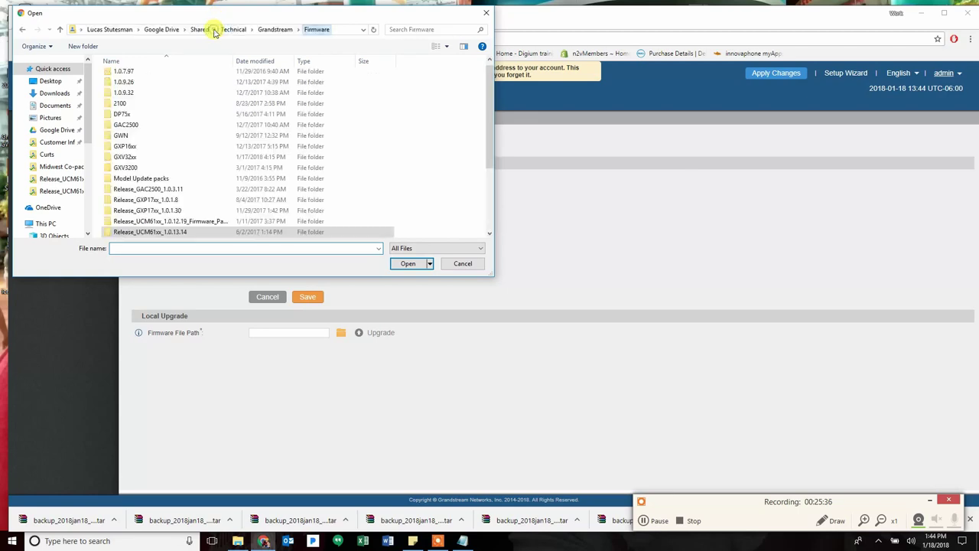
click(490, 233)
click(490, 234)
click(489, 233)
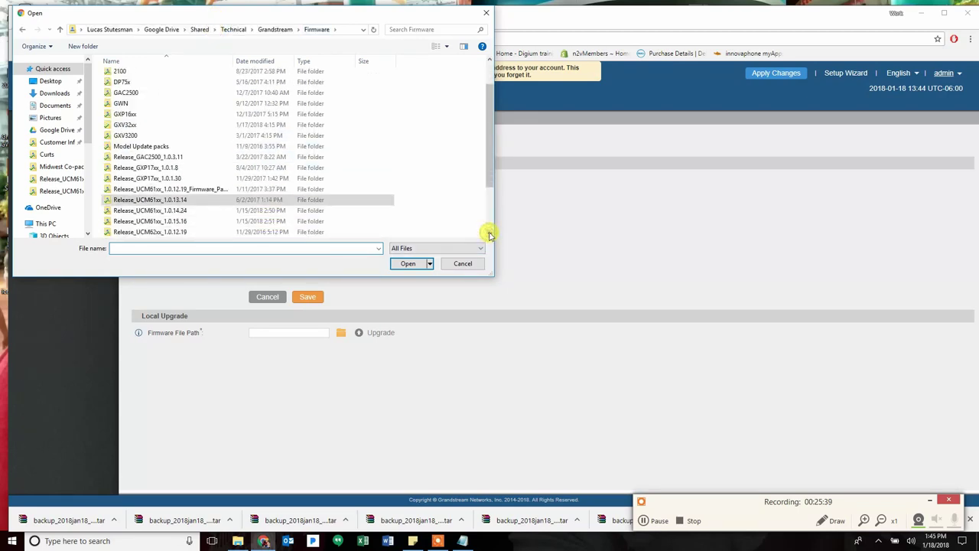
double_click(163, 210)
click(144, 80)
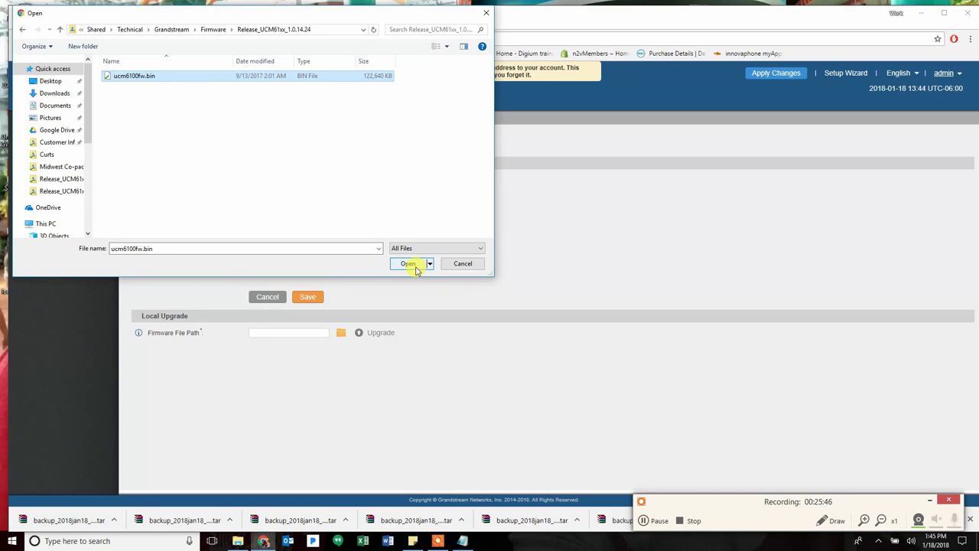
click(414, 267)
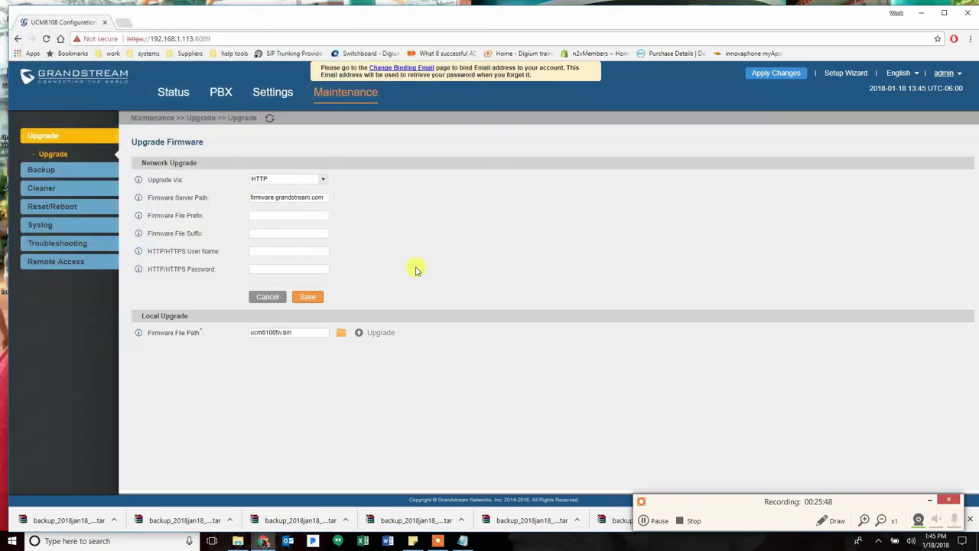
click(381, 334)
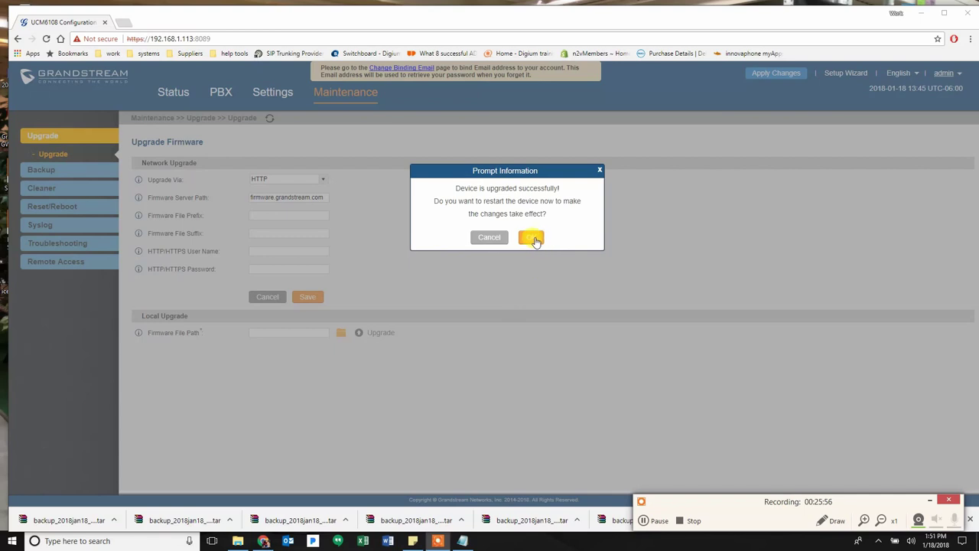
Confirm the restart so the UCM6108 reboots onto firmware 1.0.14.24
click(534, 238)
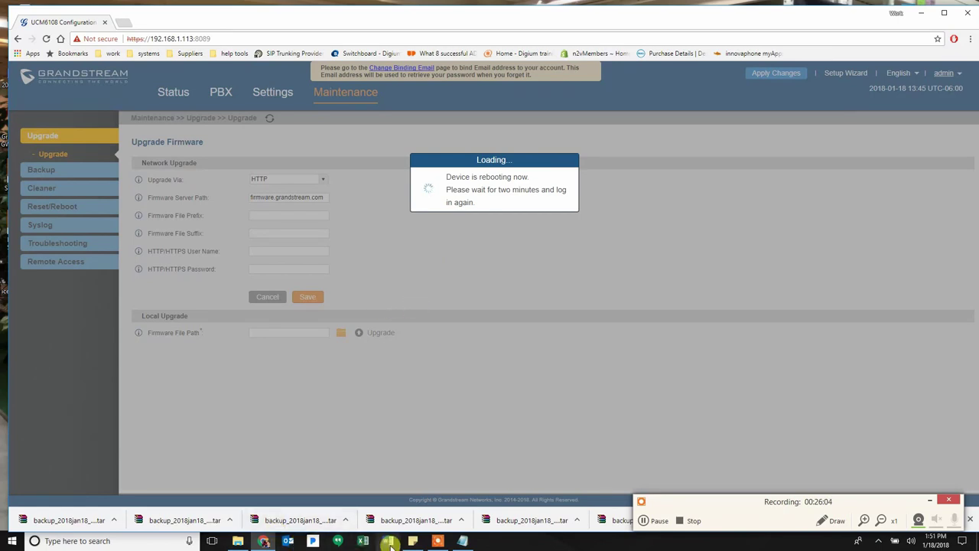
Add a Notepad note advising a Ctrl F5 cache clear for 1.0.14.24, then minimise Notepad
click(463, 540)
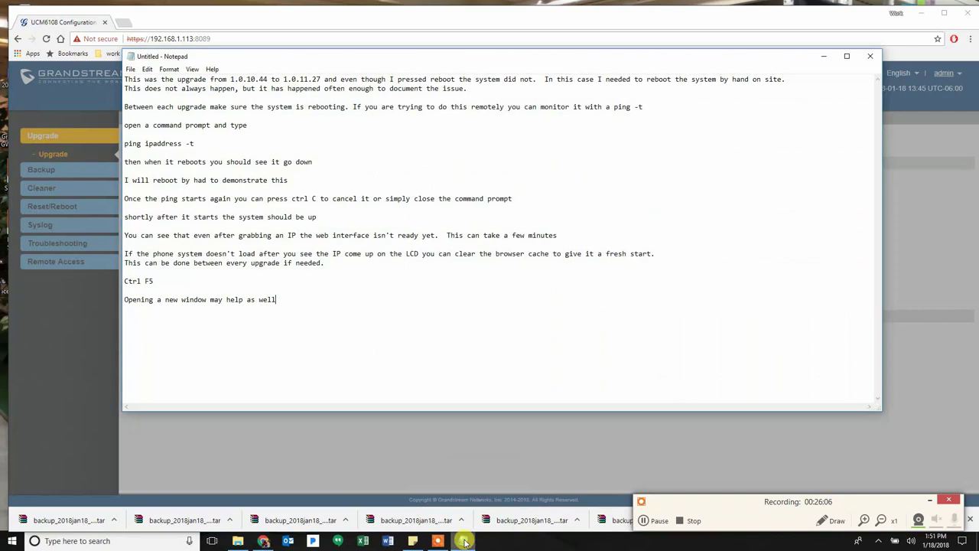
key(Return)
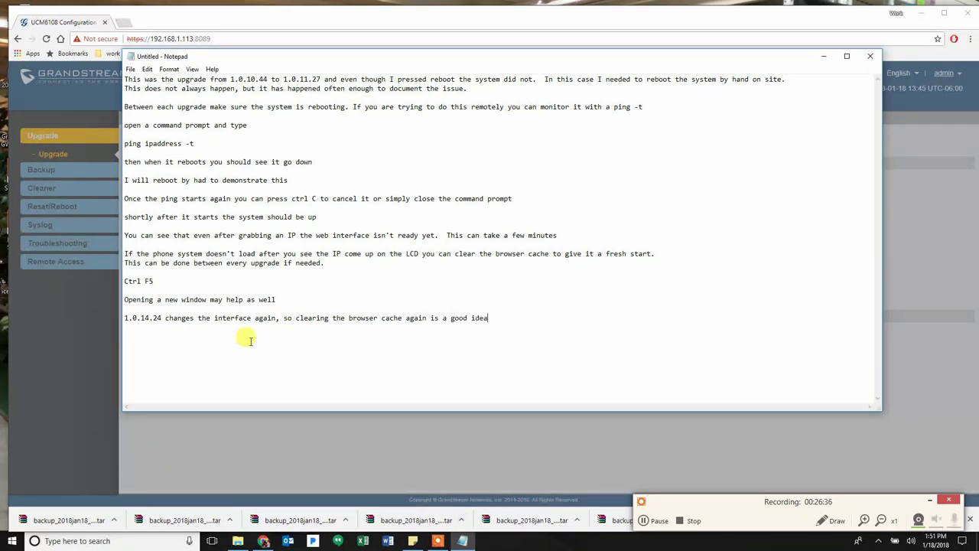
key(Return)
click(297, 425)
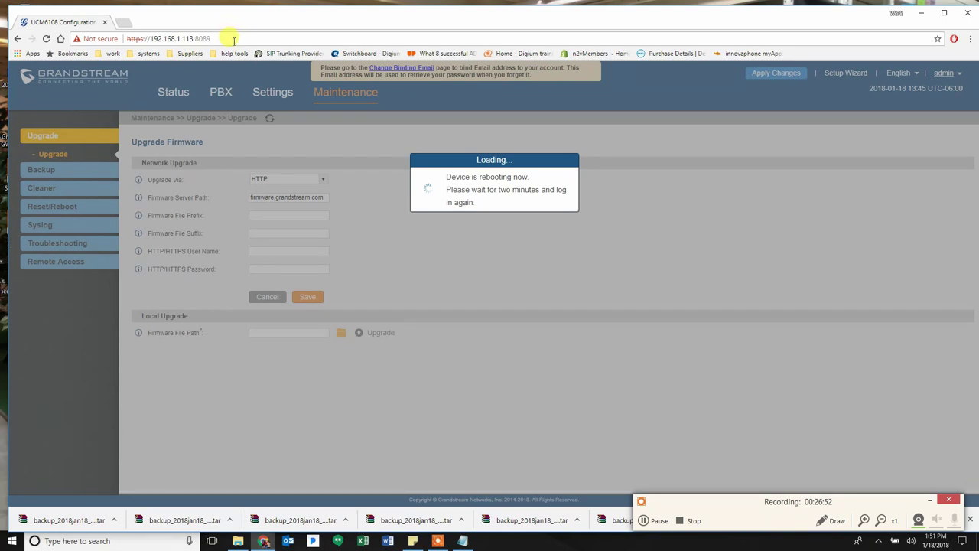
Reload the UCM6108 address, reopen it in a fresh tab, and close the old tab
click(234, 41)
key(Return)
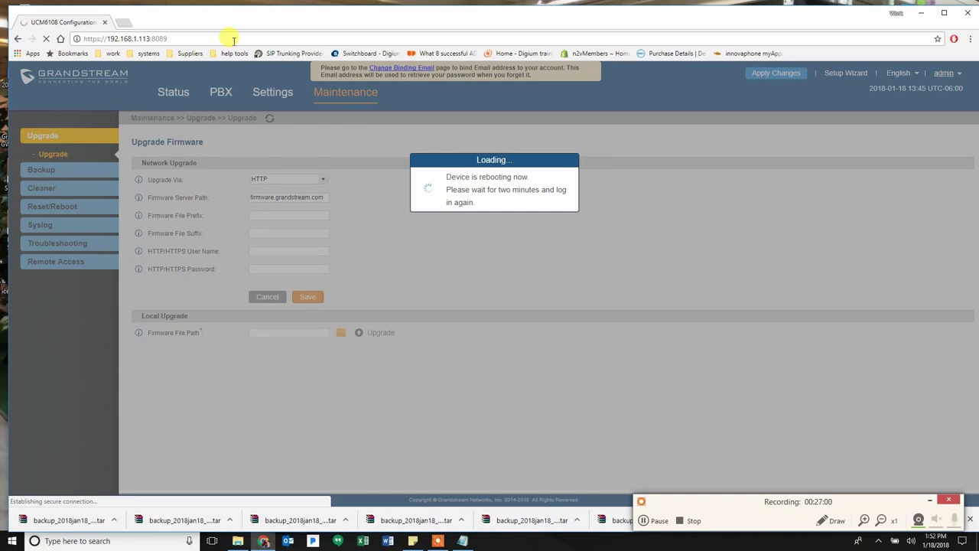
click(227, 37)
key(ctrl+c)
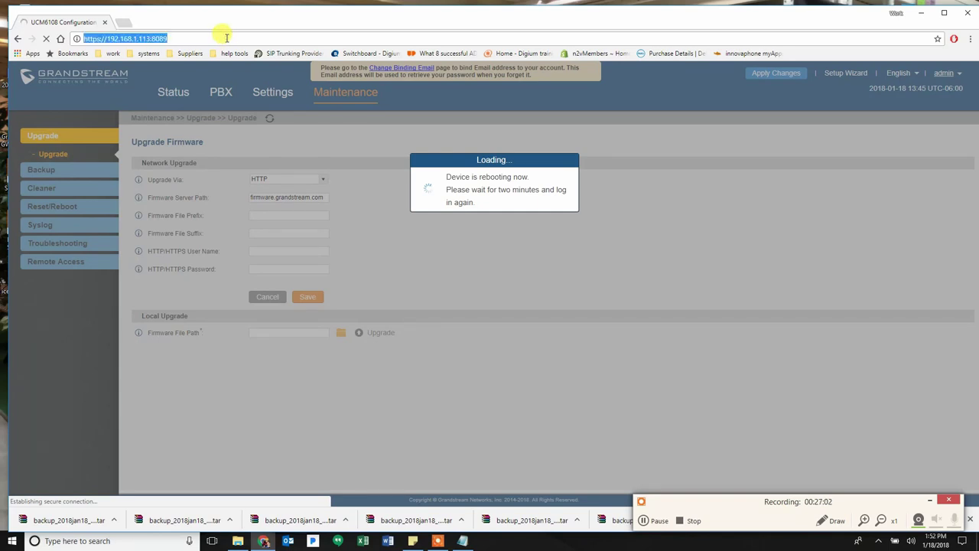
click(124, 22)
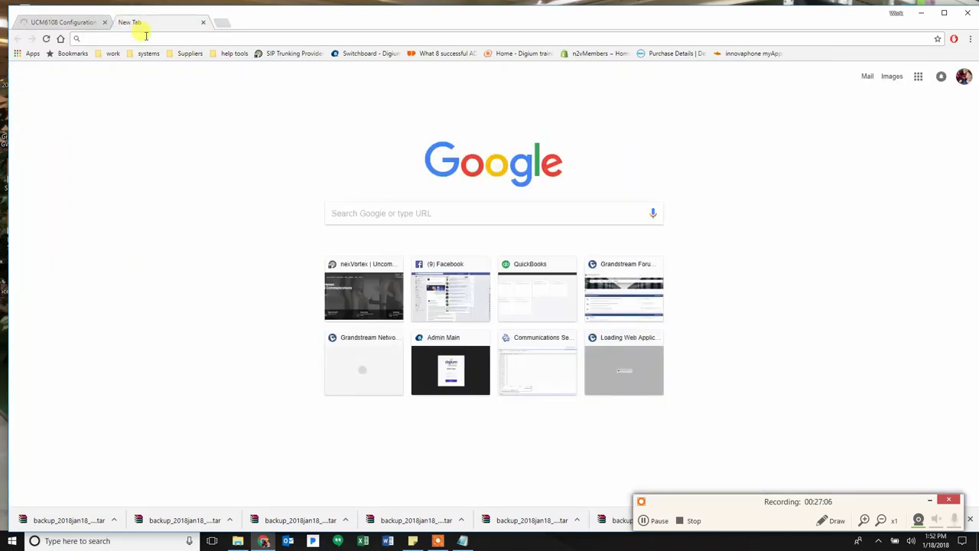
key(ctrl+v)
key(Return)
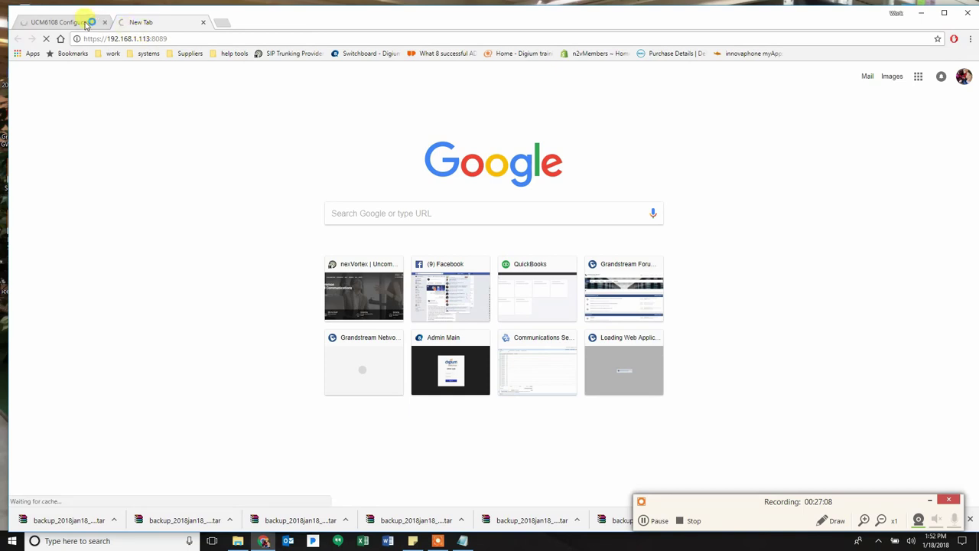
click(106, 22)
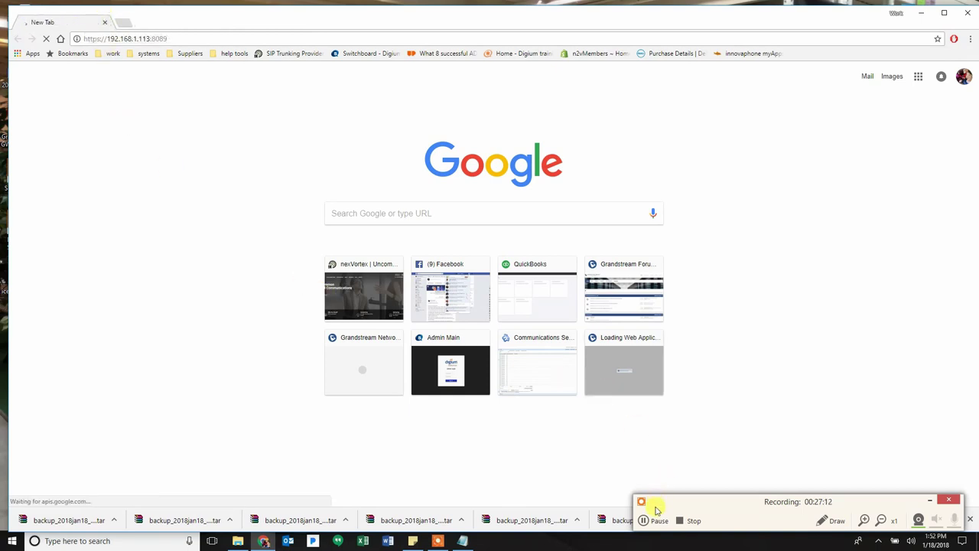
click(652, 521)
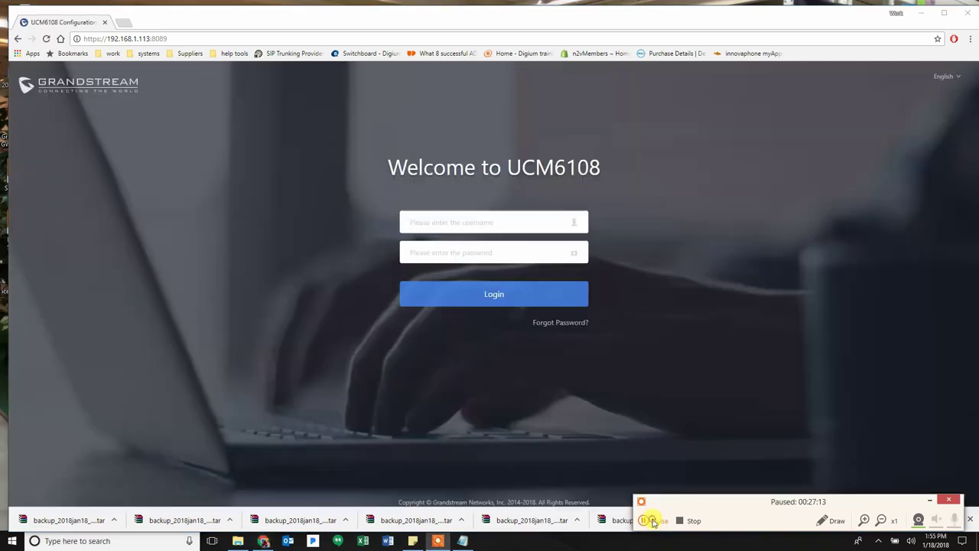
click(652, 520)
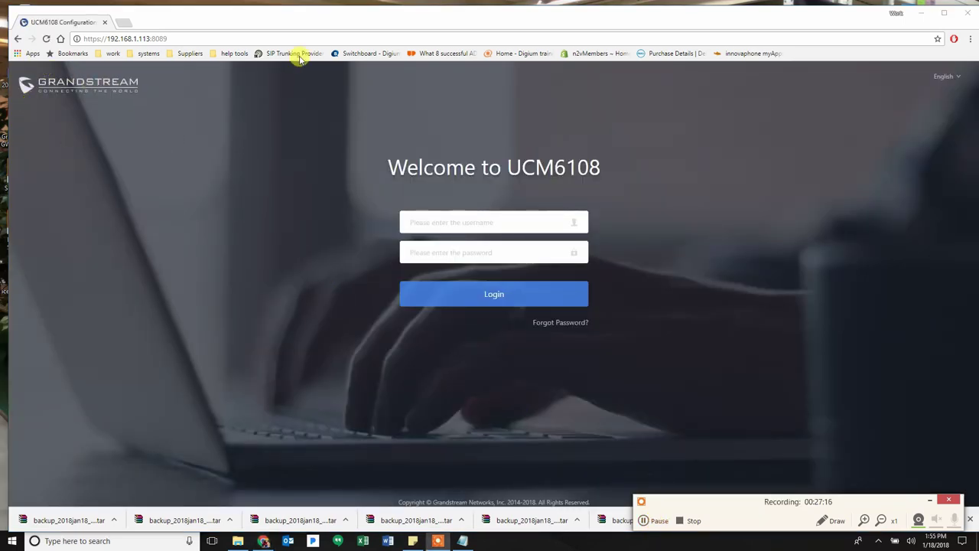
Log in to the redesigned 1.0.14.24 interface, decline saving the password, and open Maintenance > Backup
click(541, 220)
text(admin)
key(Tab)
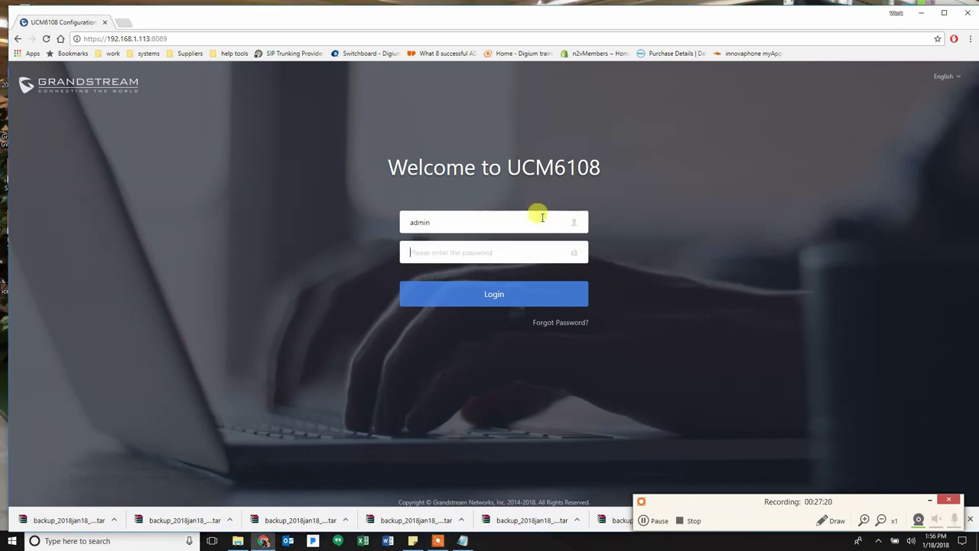
key(Return)
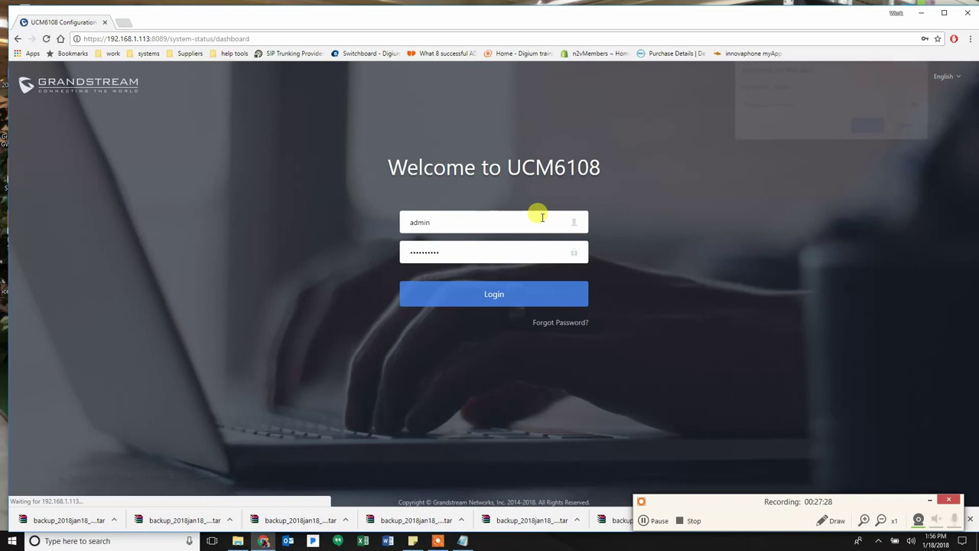
click(583, 11)
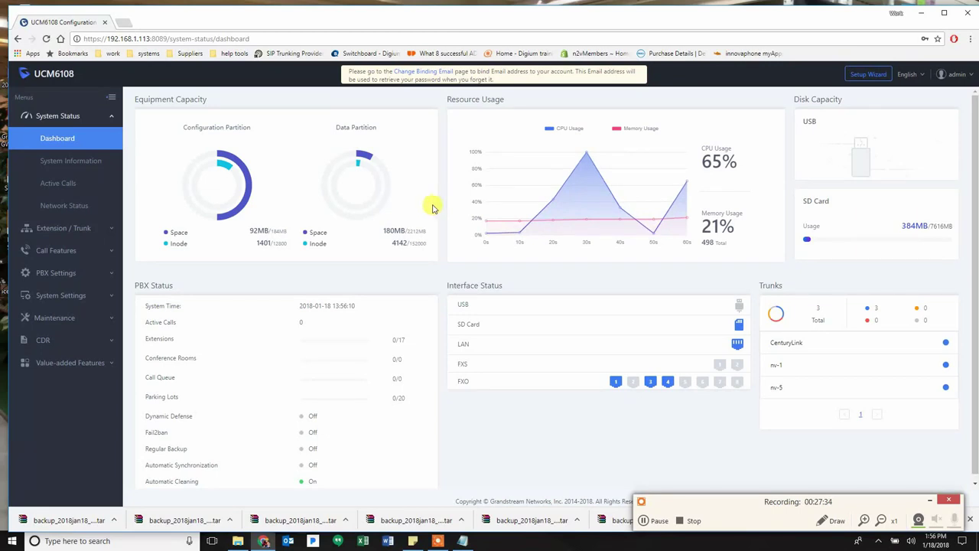
click(69, 322)
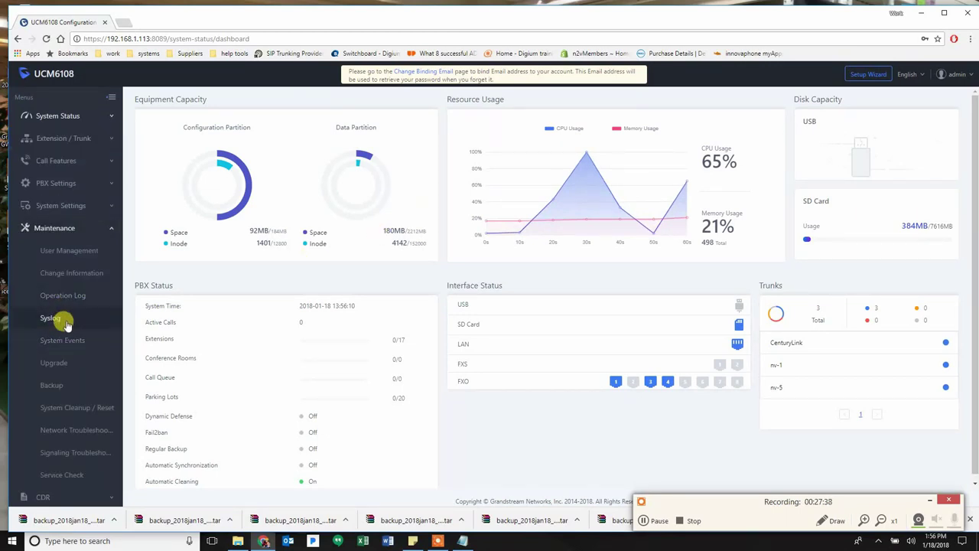
click(53, 386)
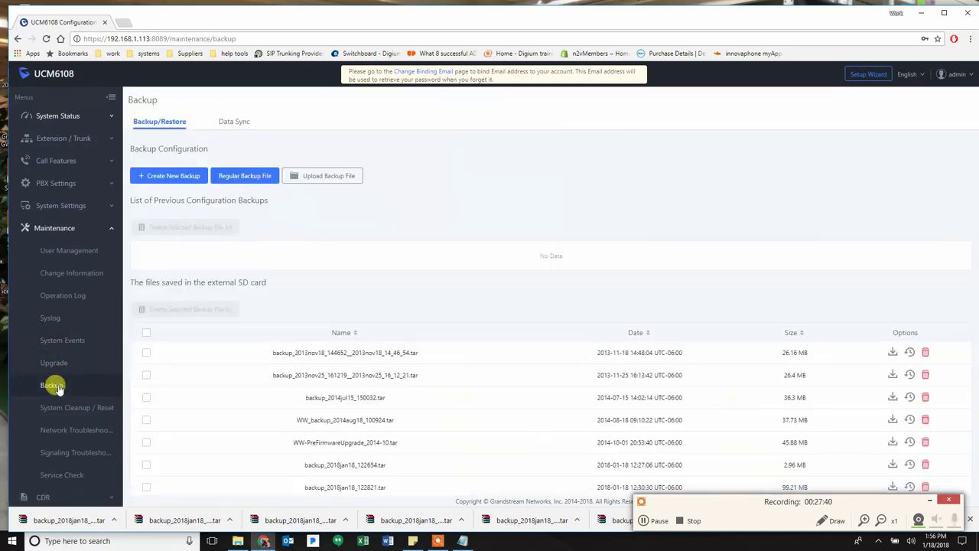
Start a new backup with the SD card as its storage location
click(175, 176)
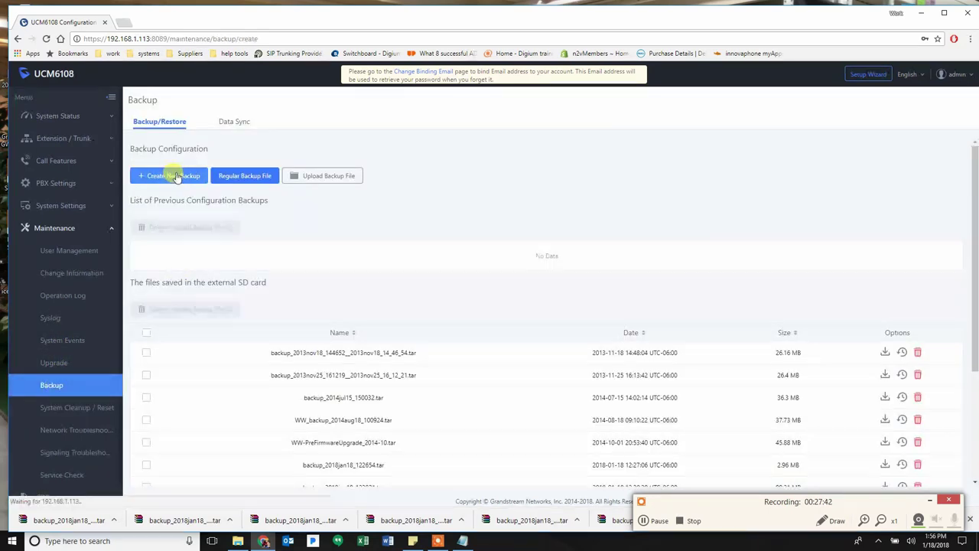
click(266, 207)
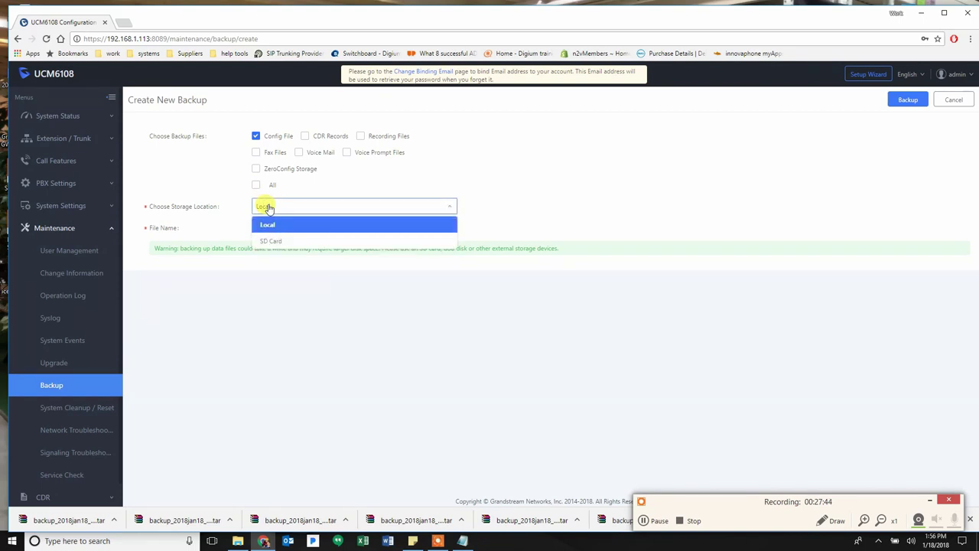
click(271, 241)
click(335, 228)
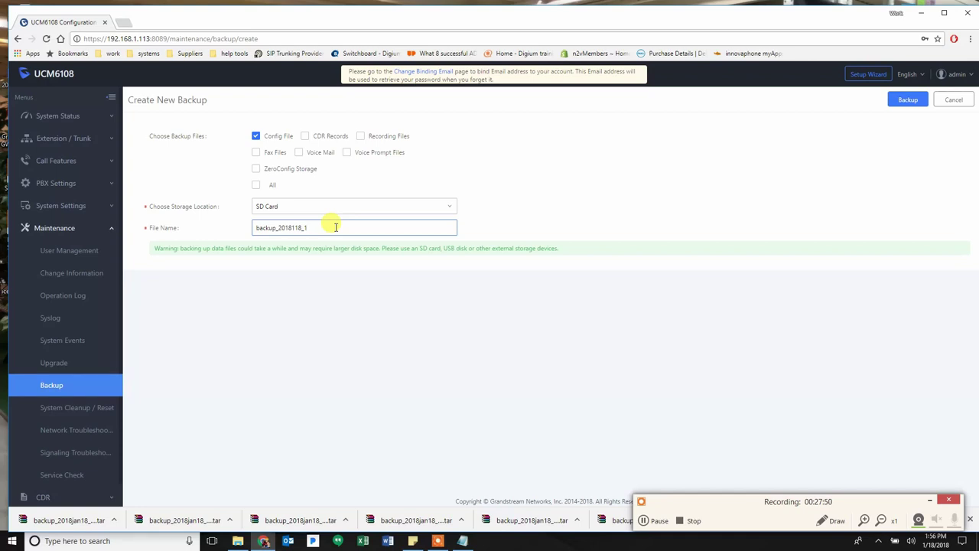
Check System Information, which shows Program version 1.0.14.24
click(56, 119)
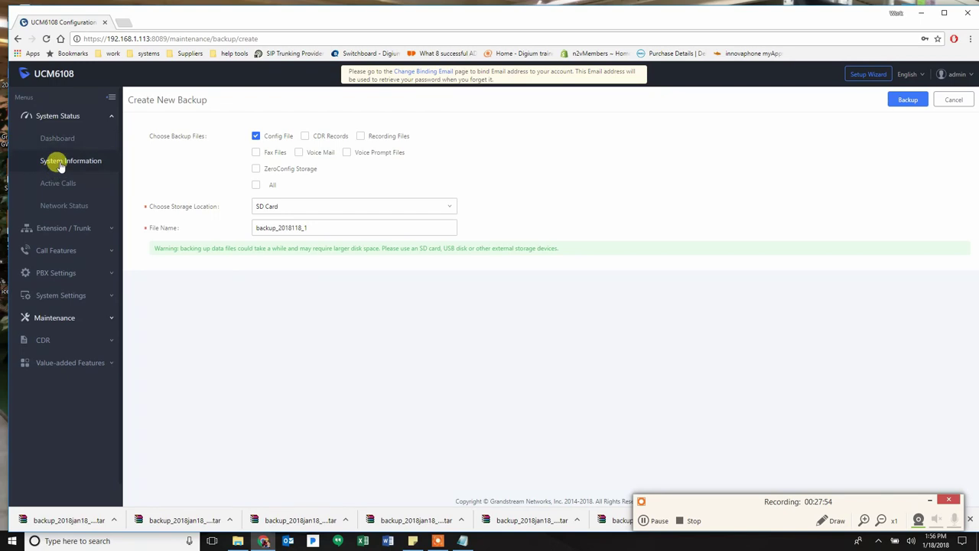
click(61, 165)
drag(314, 393, 346, 395)
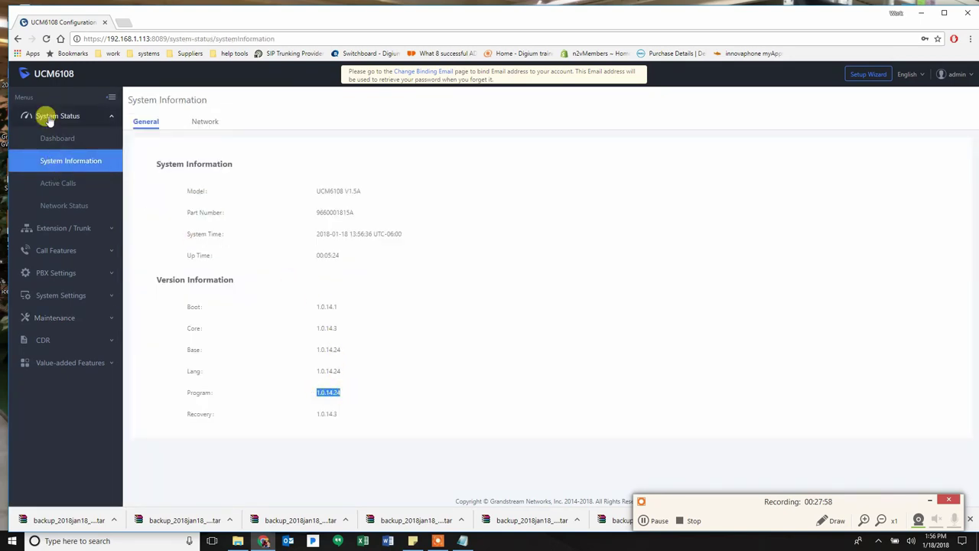
Back up the config to the SD card as backup_2018118_1_0_14_24
click(88, 318)
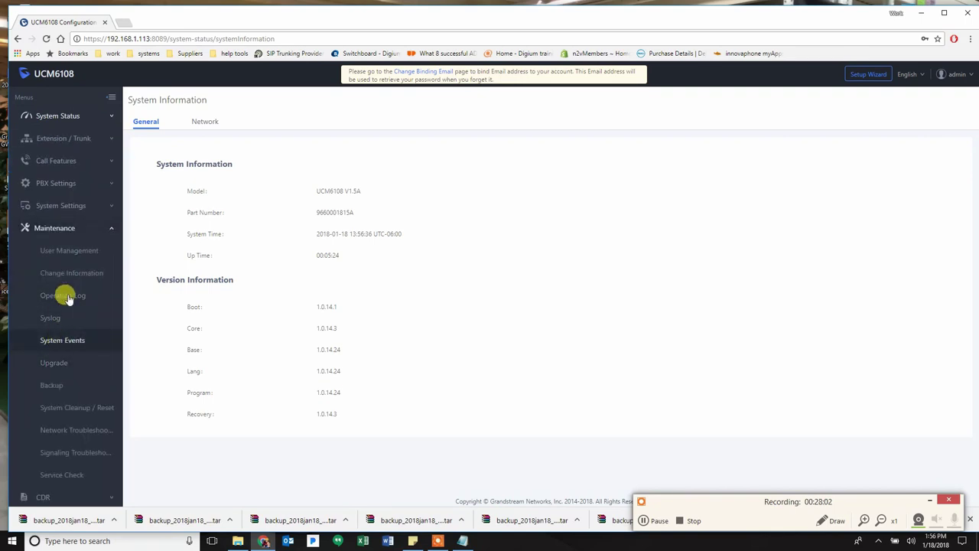
click(49, 386)
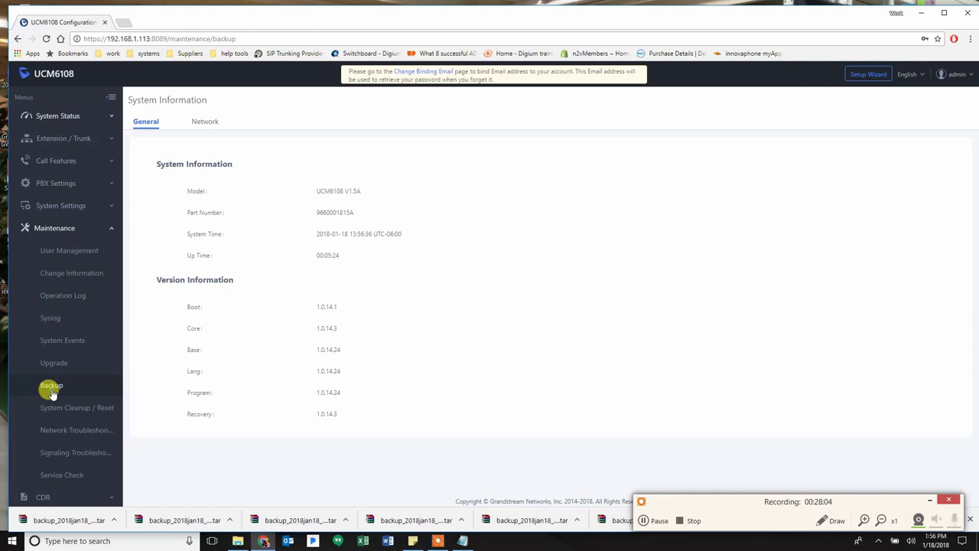
click(171, 179)
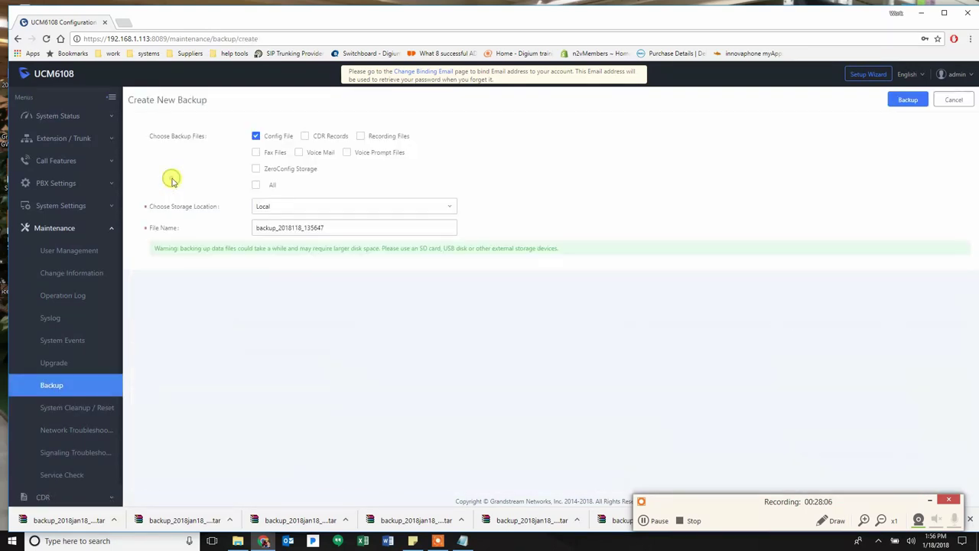
click(277, 208)
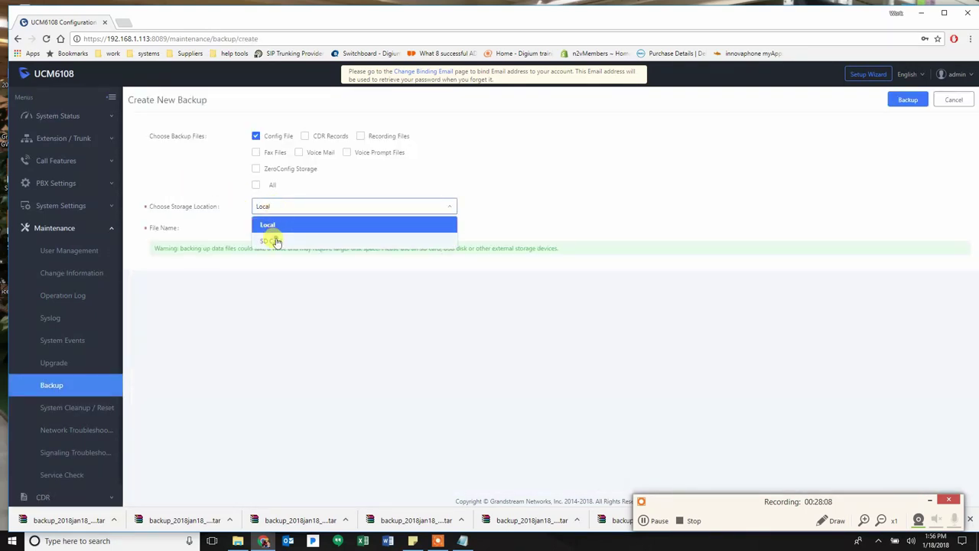
click(273, 234)
click(331, 229)
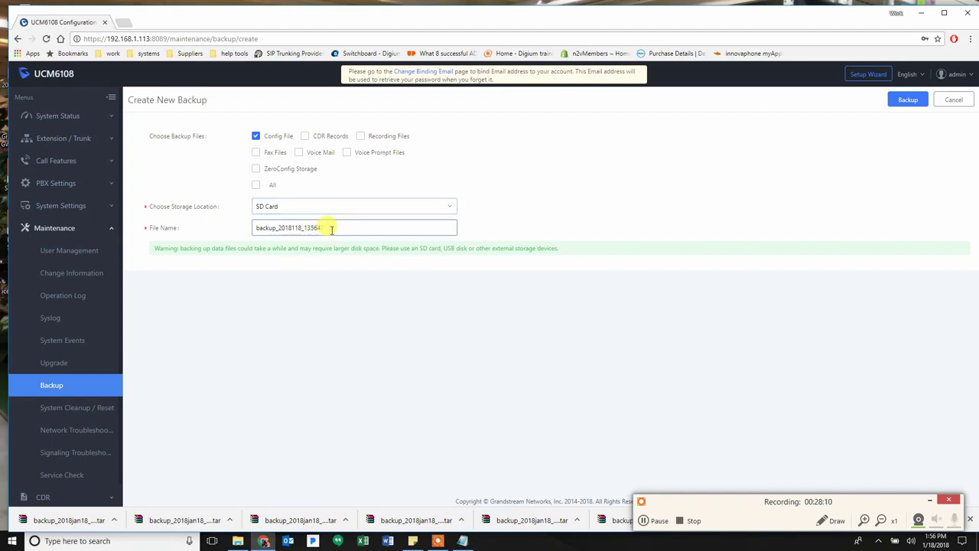
key(BackSpace)
text(_0_14_24)
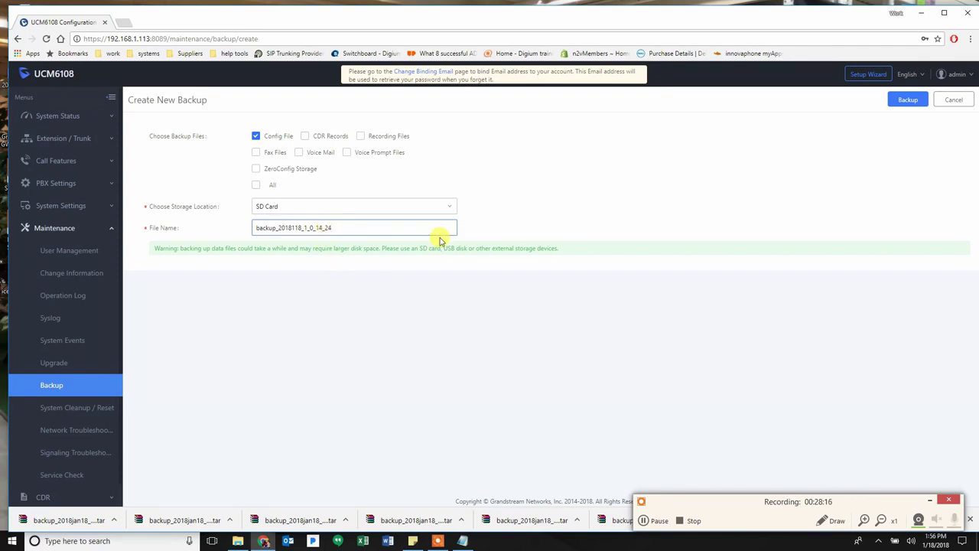
click(908, 99)
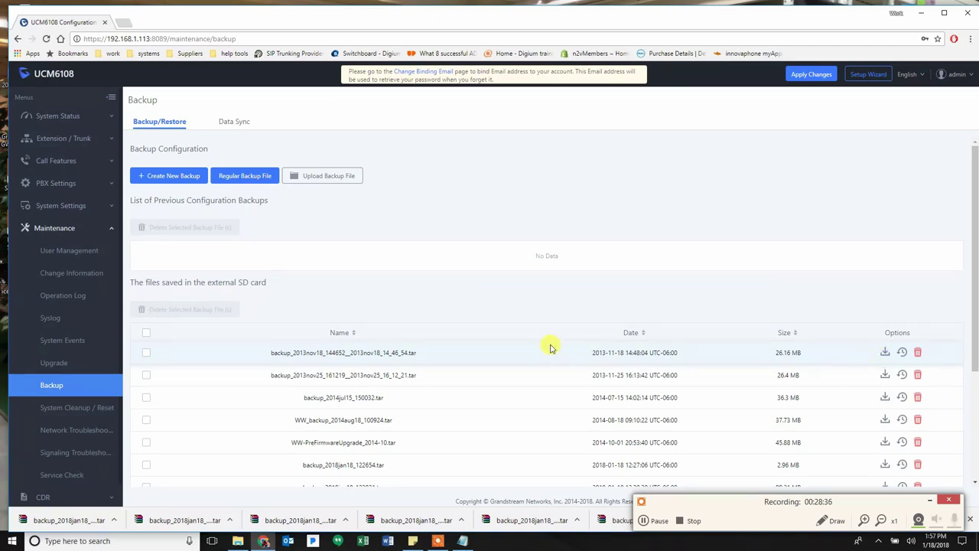
Download the newest SD card backup, then upload the Release_UCM61xx_1.0.15.16 ucm6100fw.bin firmware
click(641, 334)
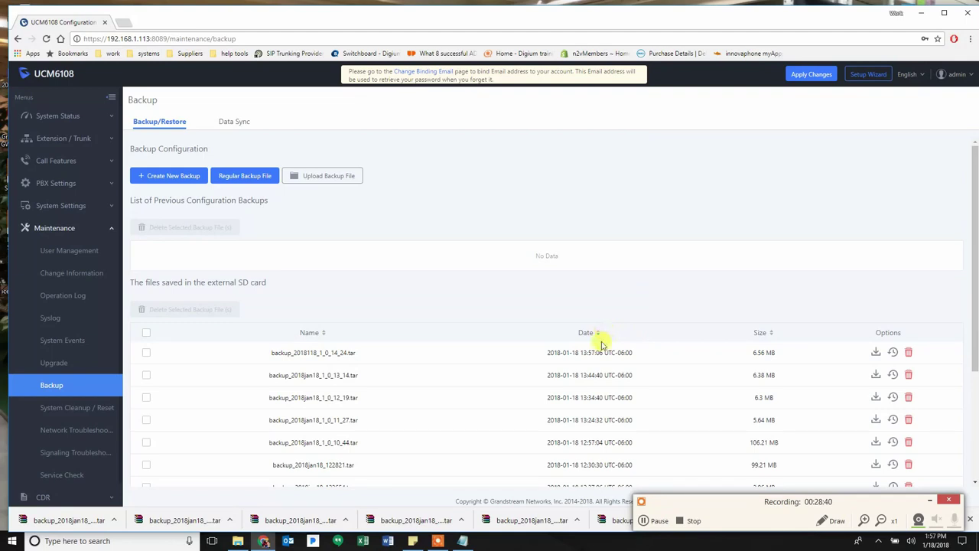
click(874, 353)
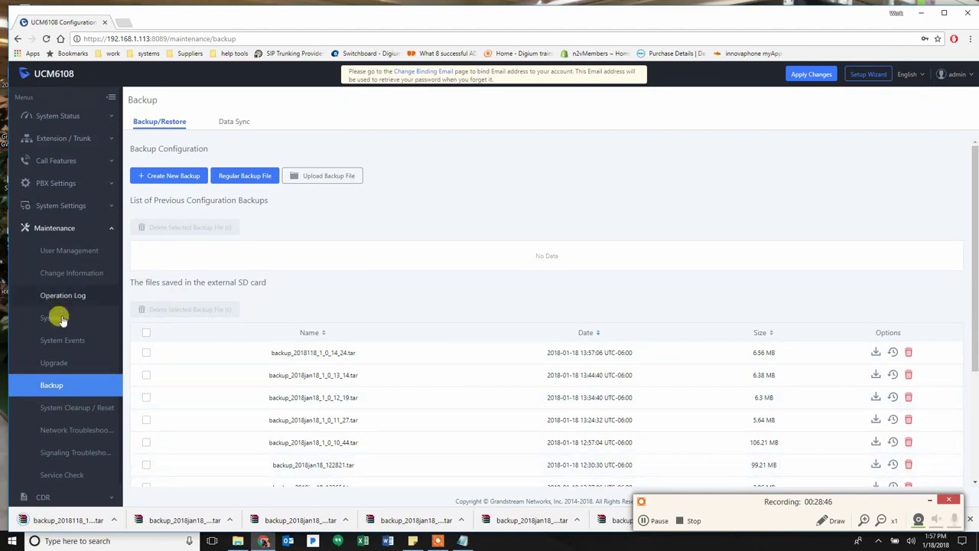
click(52, 362)
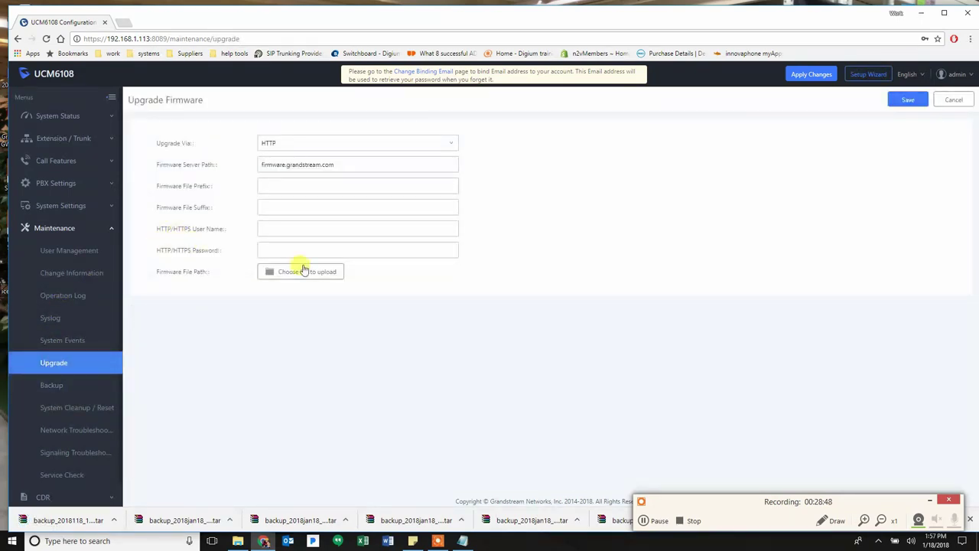
click(326, 274)
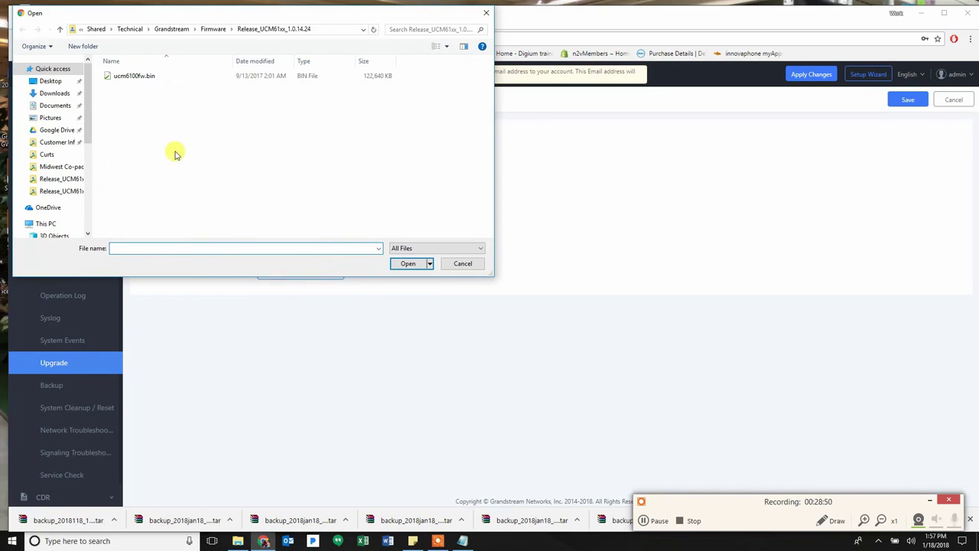
click(211, 29)
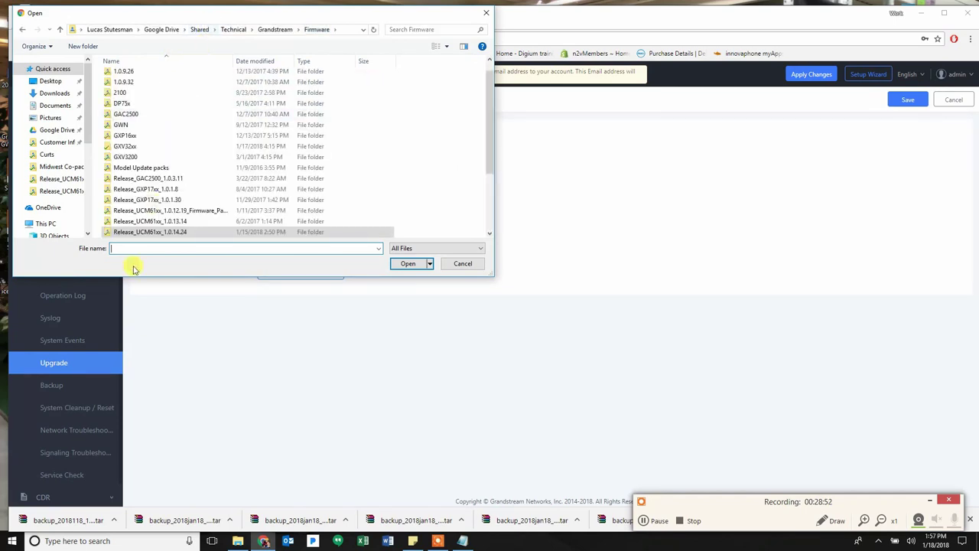
click(490, 234)
click(489, 233)
click(490, 234)
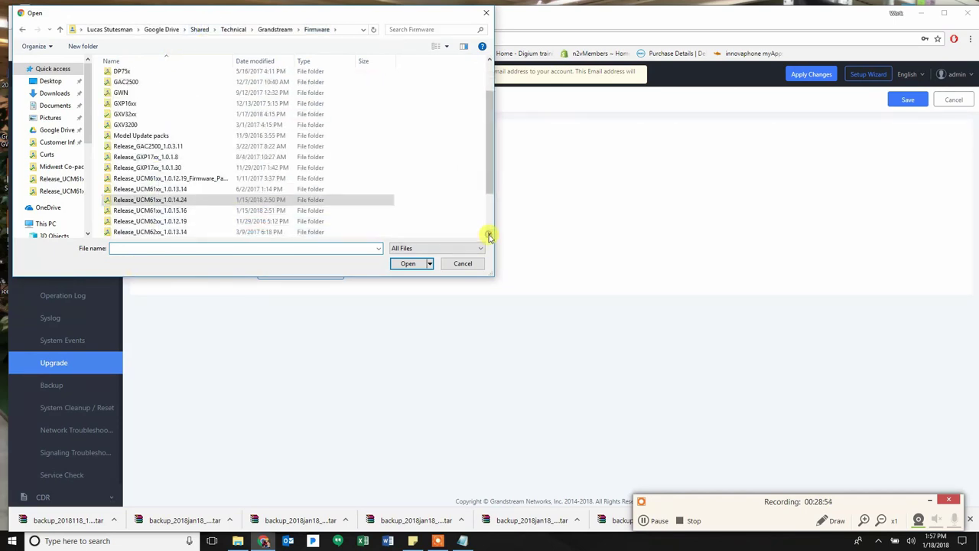
double_click(147, 215)
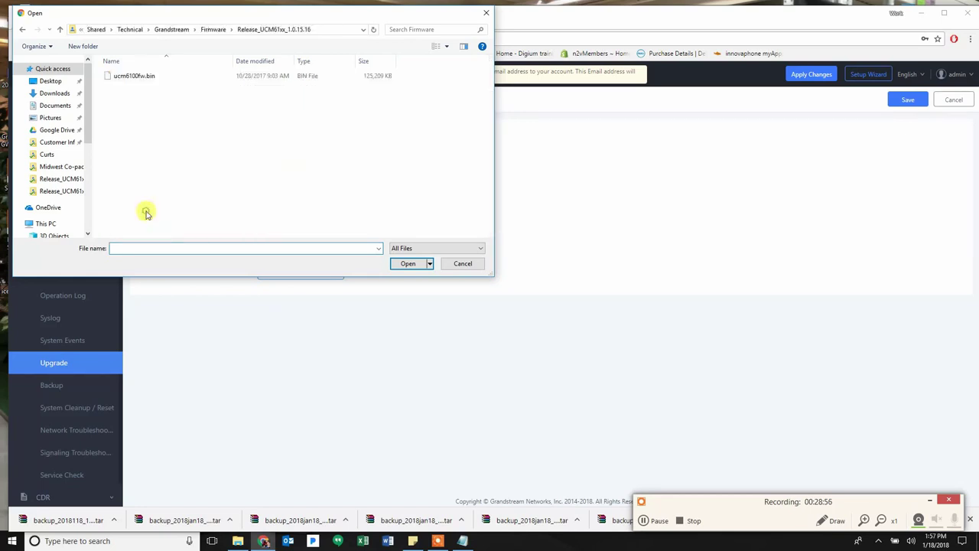
click(138, 76)
click(414, 267)
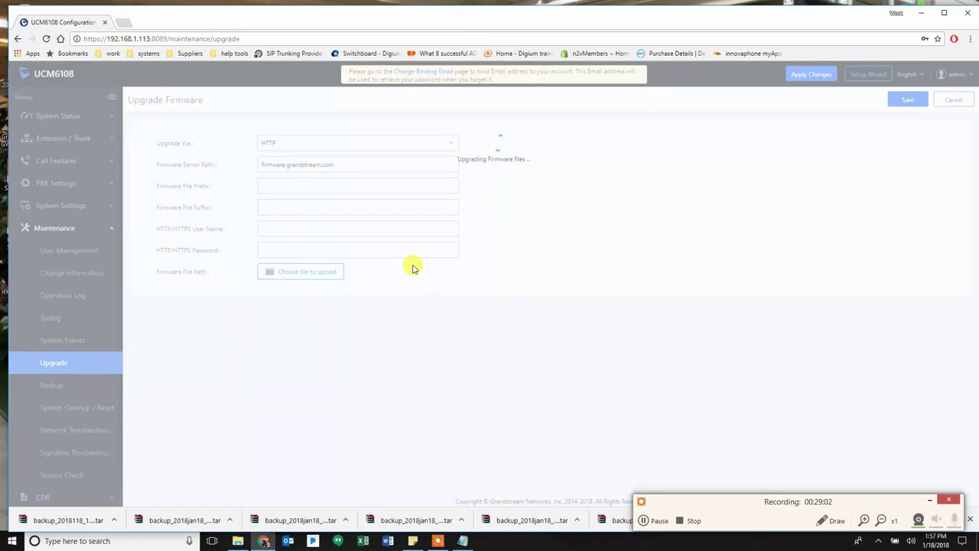
Confirm the upgrade prompts and restart the UCM6108 to apply the firmware
click(649, 521)
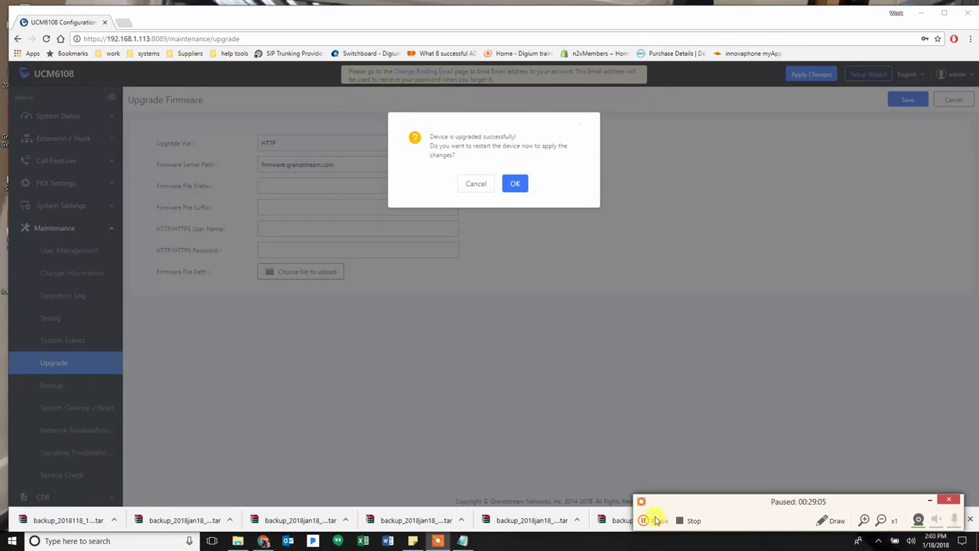
click(650, 520)
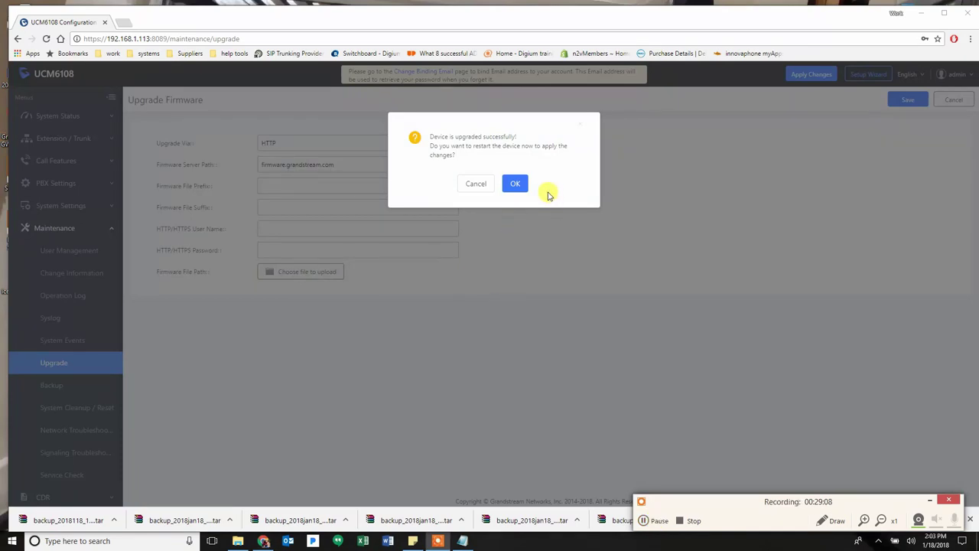
click(519, 184)
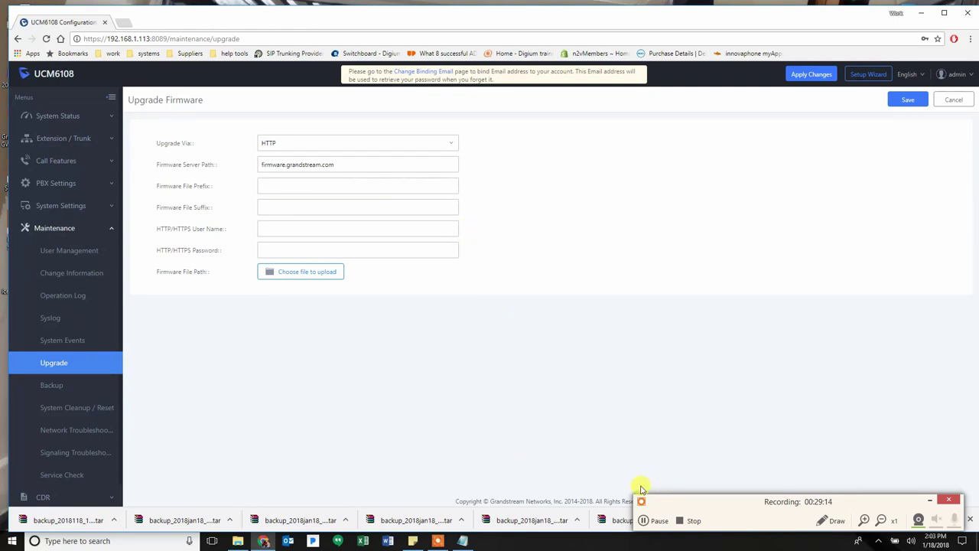
click(655, 523)
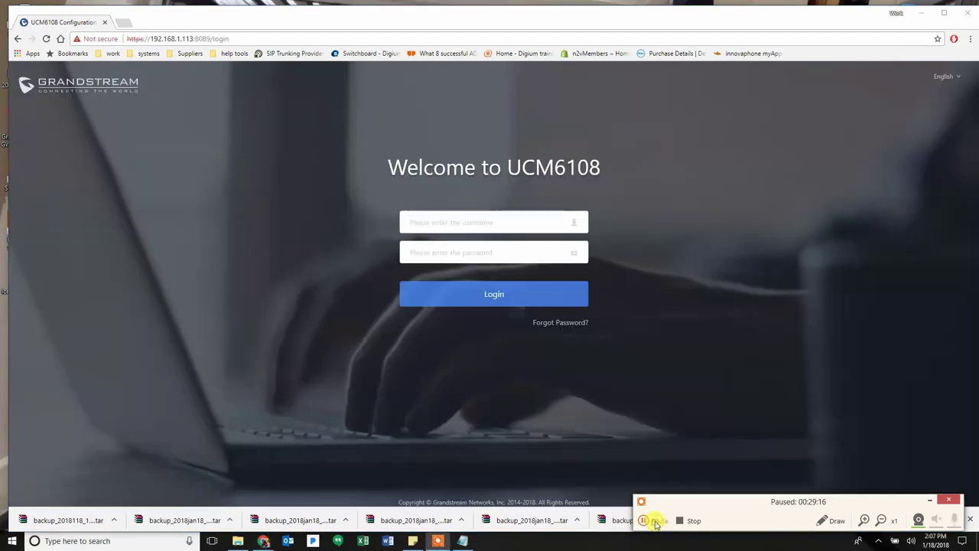
click(656, 525)
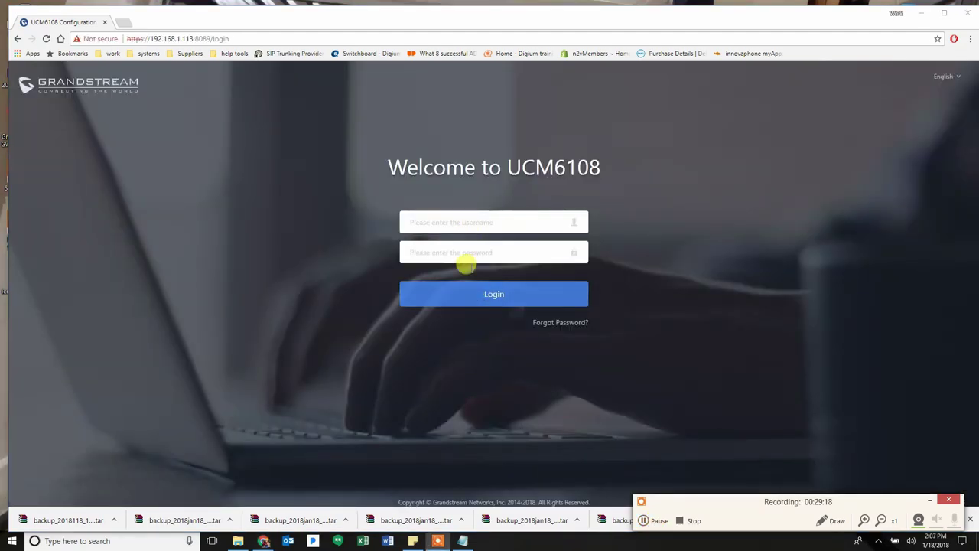
Log in as admin and confirm System Information shows Program version 1.0.15.16
click(463, 224)
text(admin)
key(Tab)
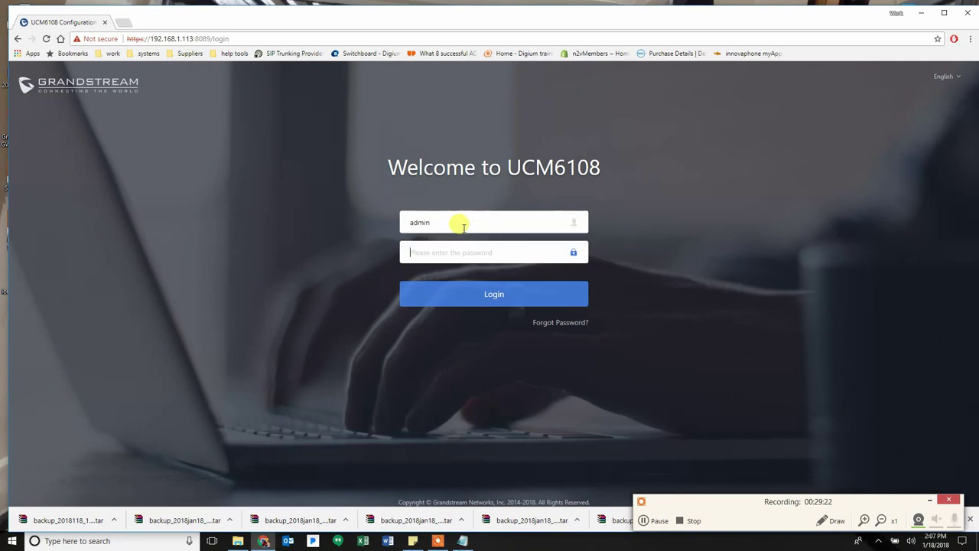
key(Return)
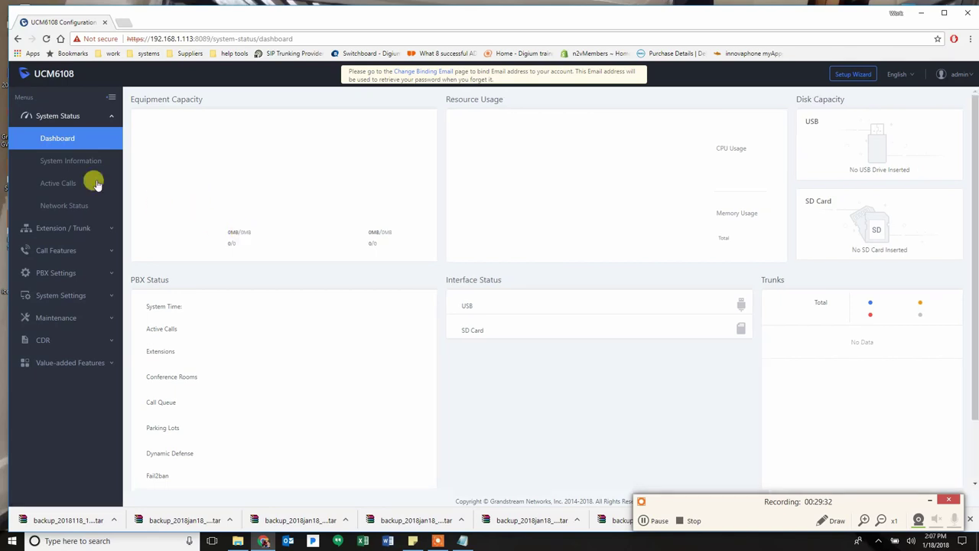
click(61, 167)
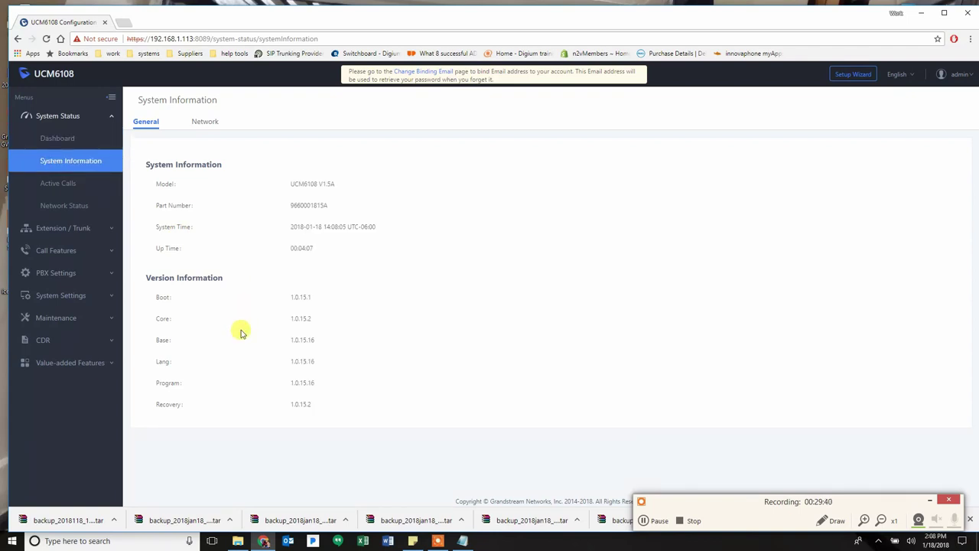
drag(287, 380, 313, 383)
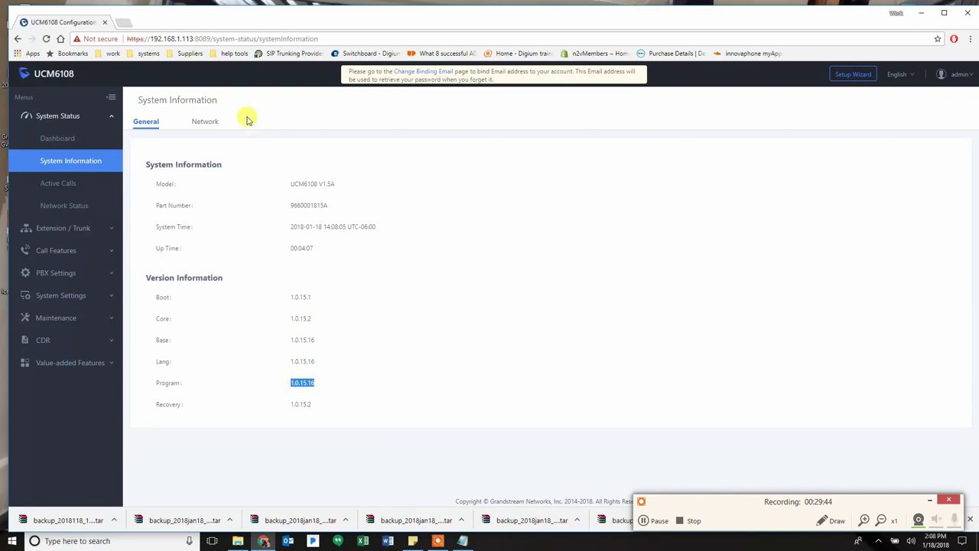
click(124, 22)
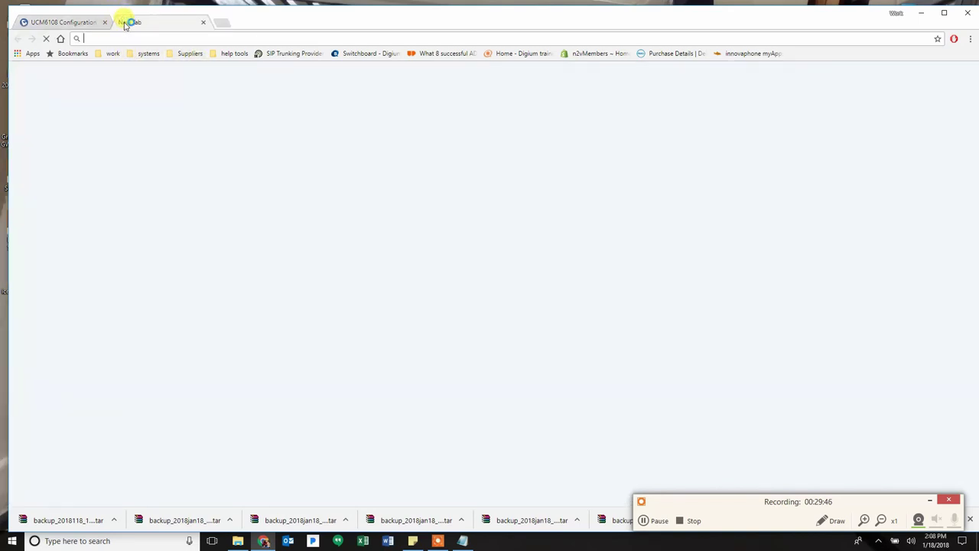
text(firmwae)
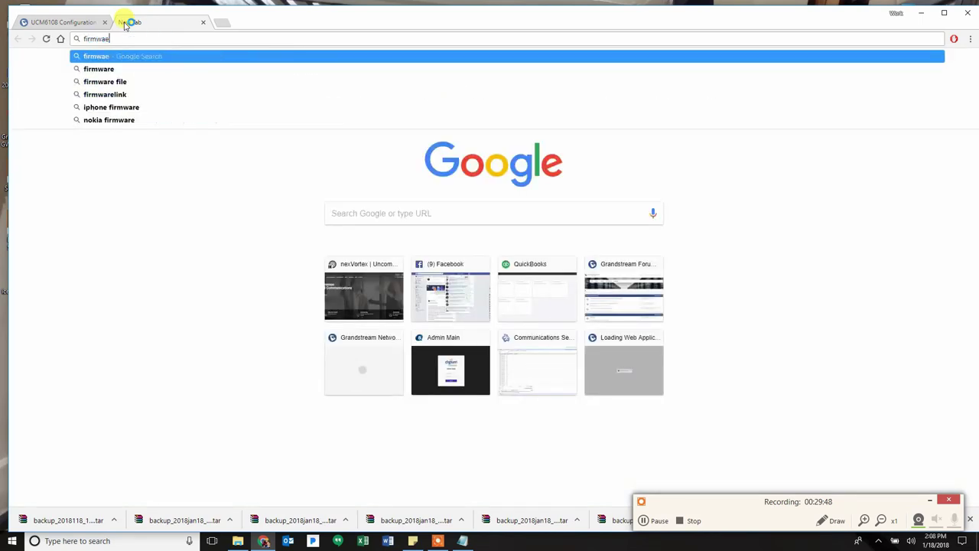
key(BackSpace)
text(r)
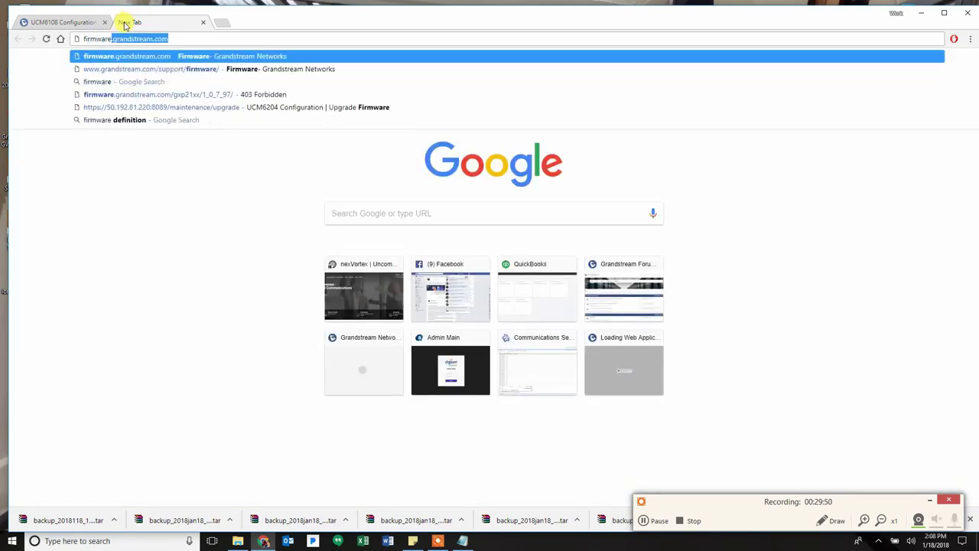
key(Return)
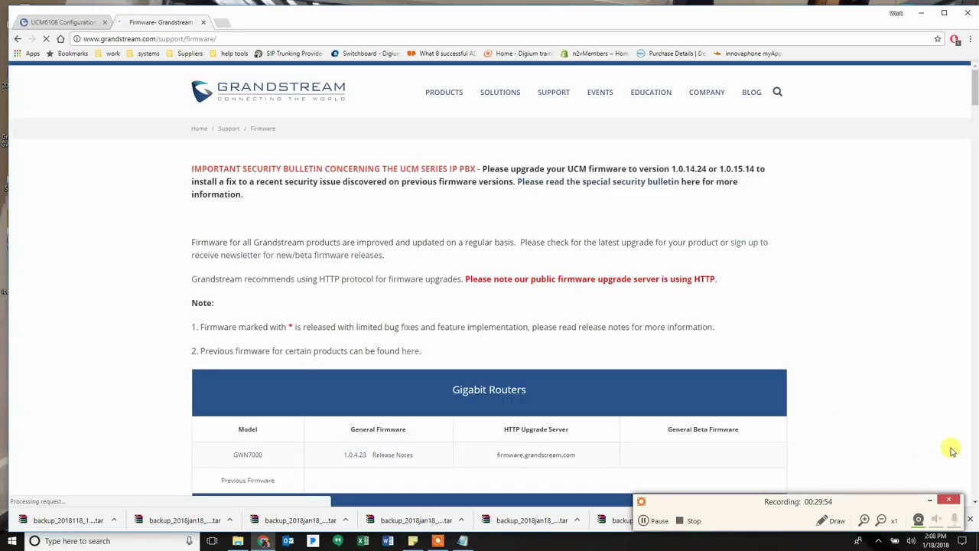
scroll(974, 452, down, 10)
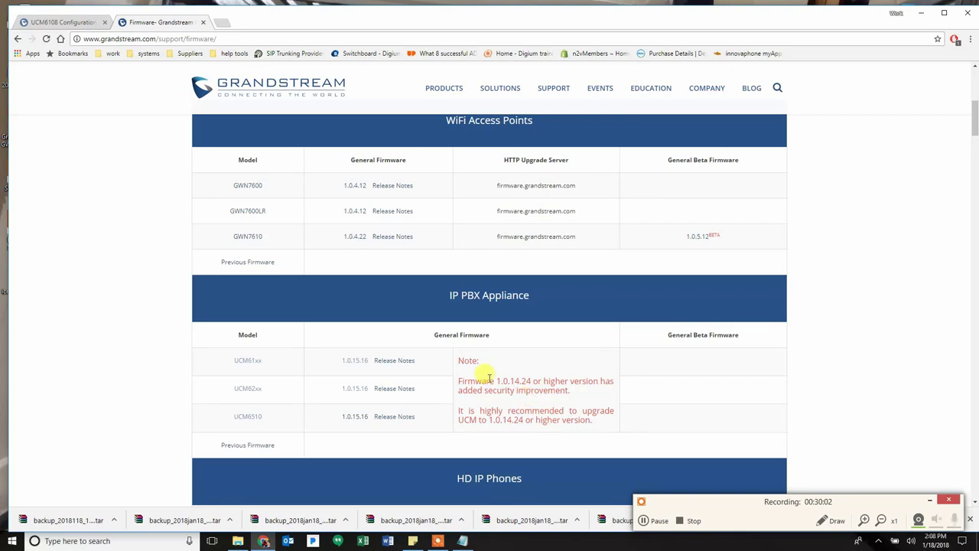
drag(459, 378, 581, 398)
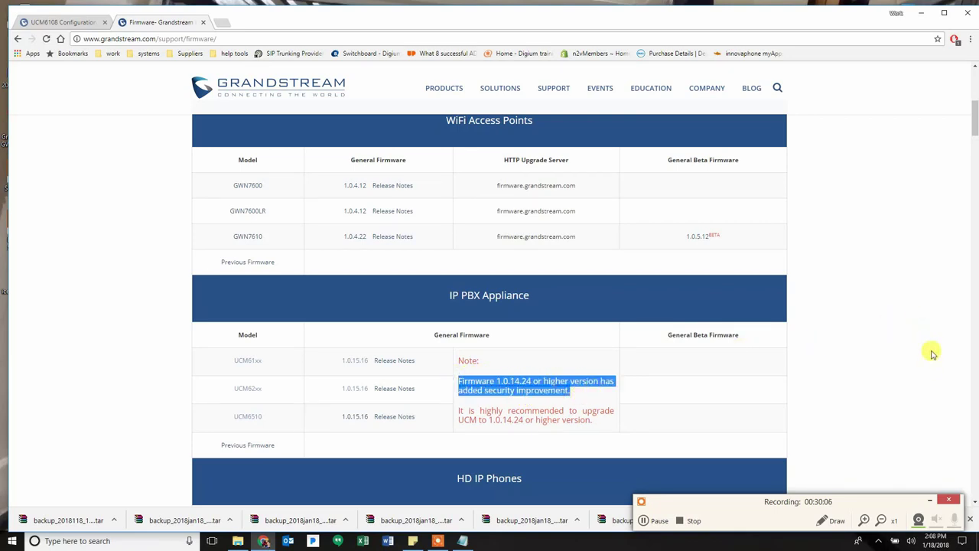
drag(976, 122, 966, 90)
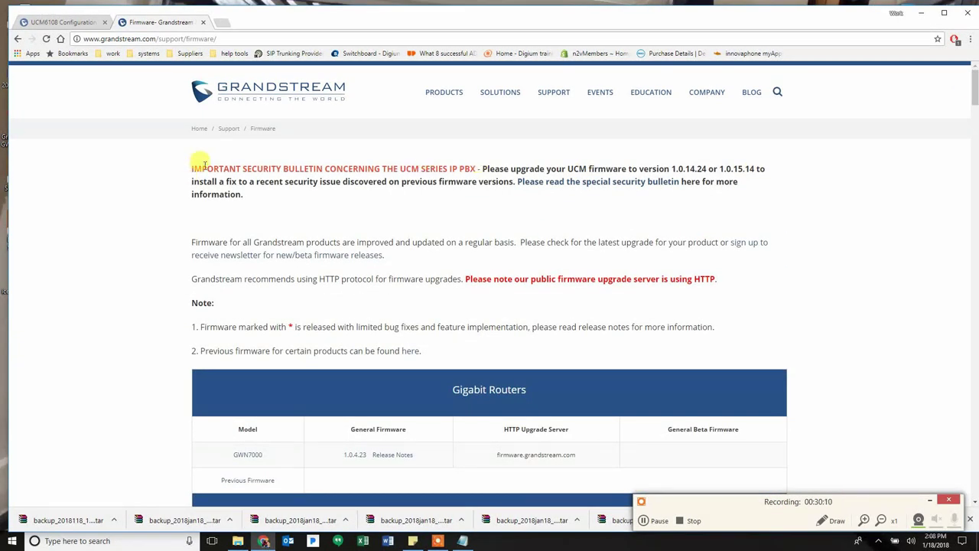
drag(192, 167, 366, 218)
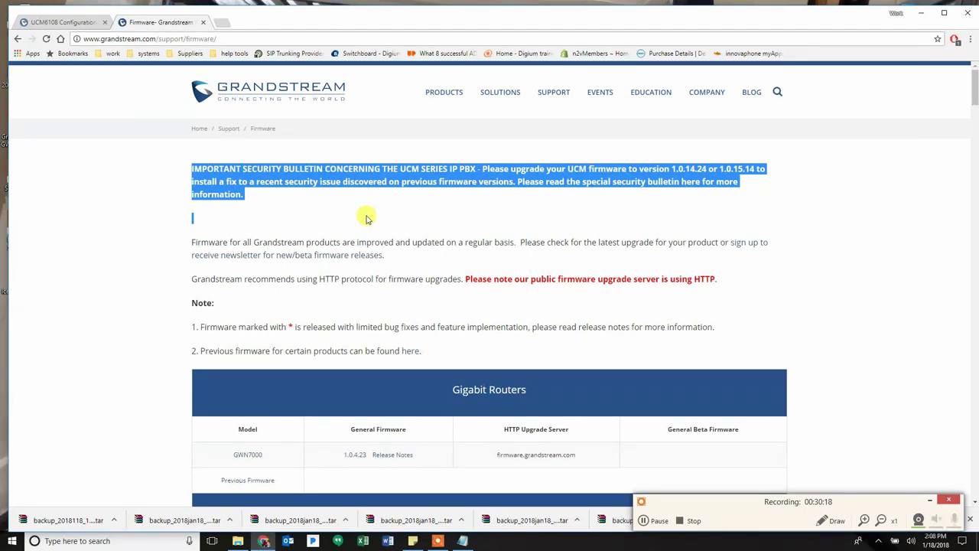
click(365, 219)
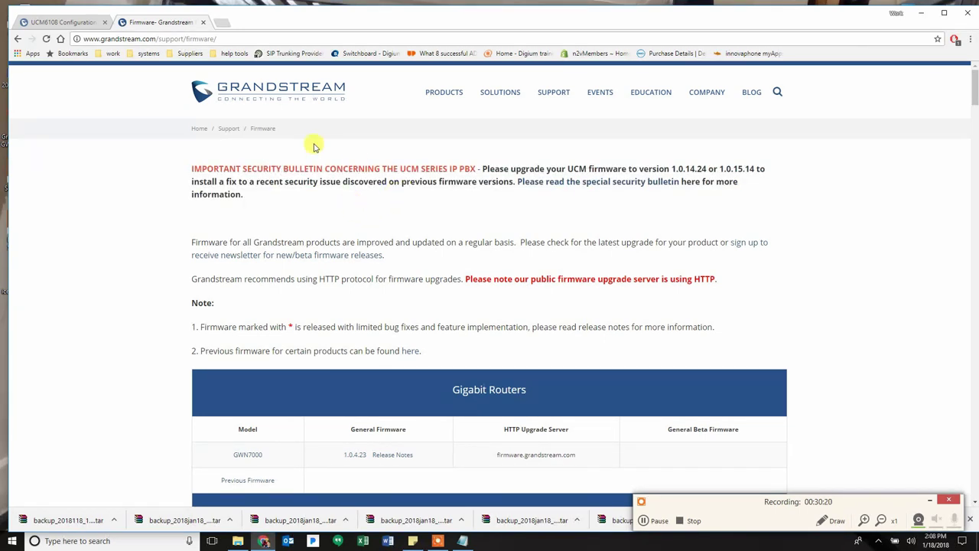
click(204, 23)
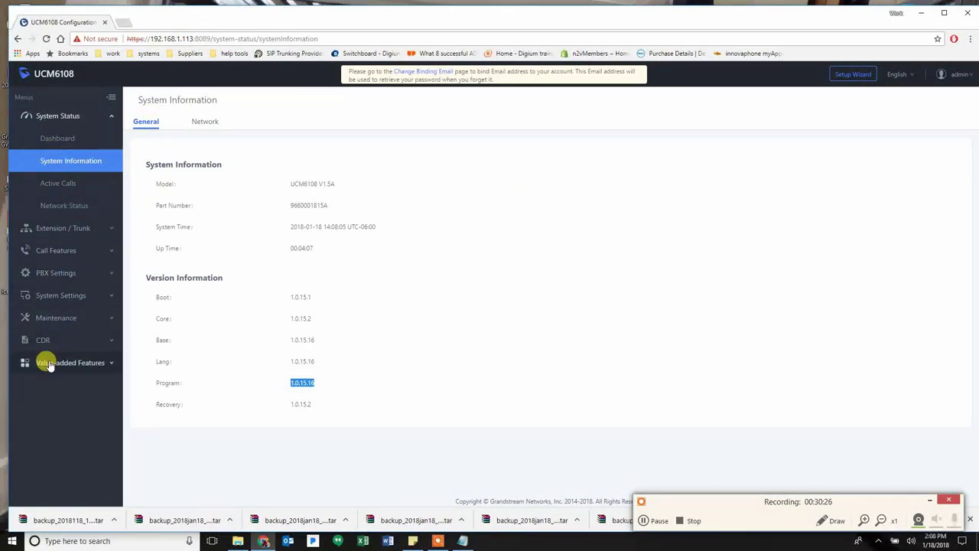
Create an All-file-types backup on the SD Card named backup_2018118_1_0_15_16
click(65, 137)
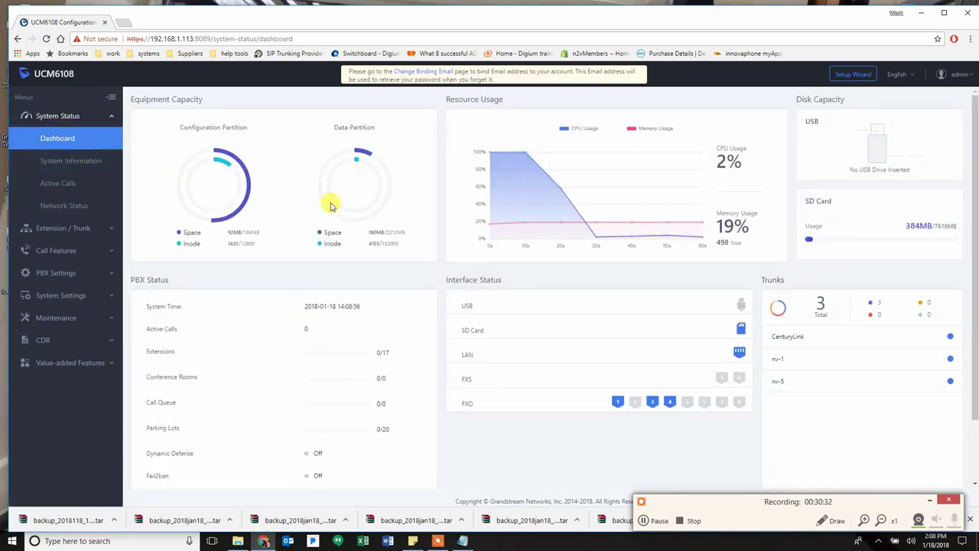
click(69, 317)
click(52, 385)
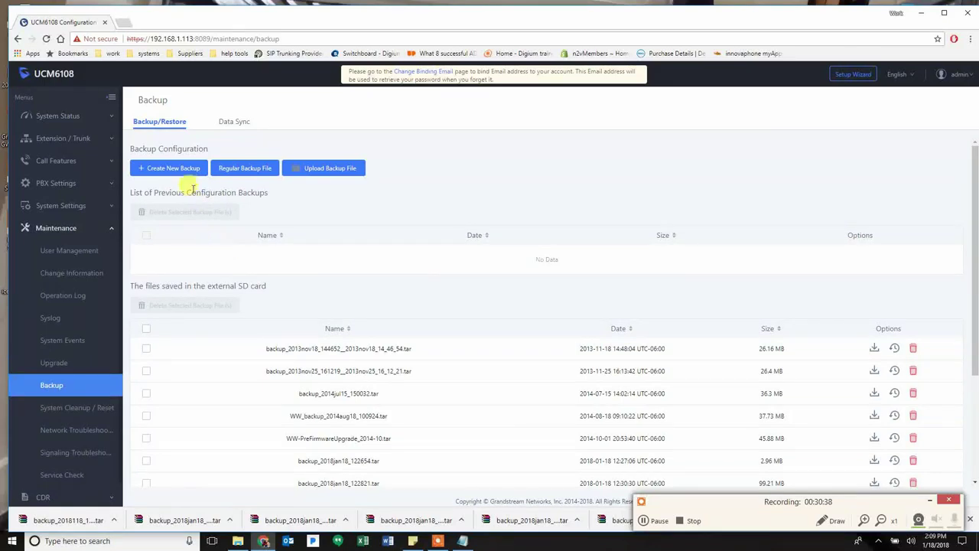
click(185, 169)
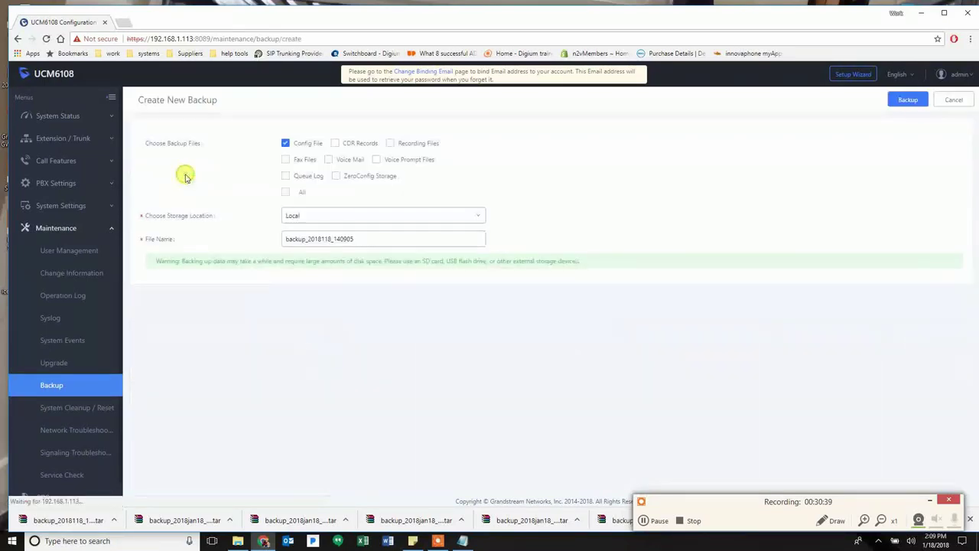
click(286, 192)
click(293, 214)
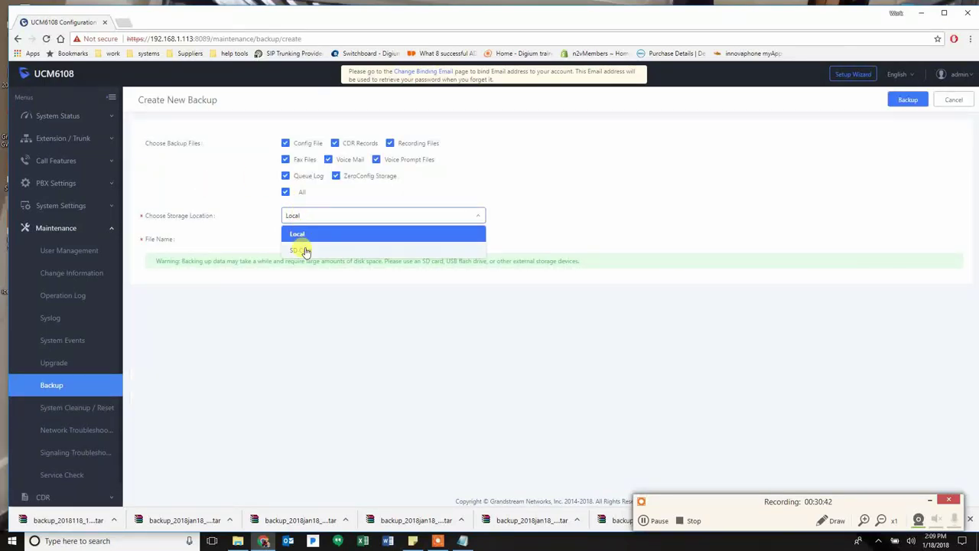
click(305, 250)
click(360, 239)
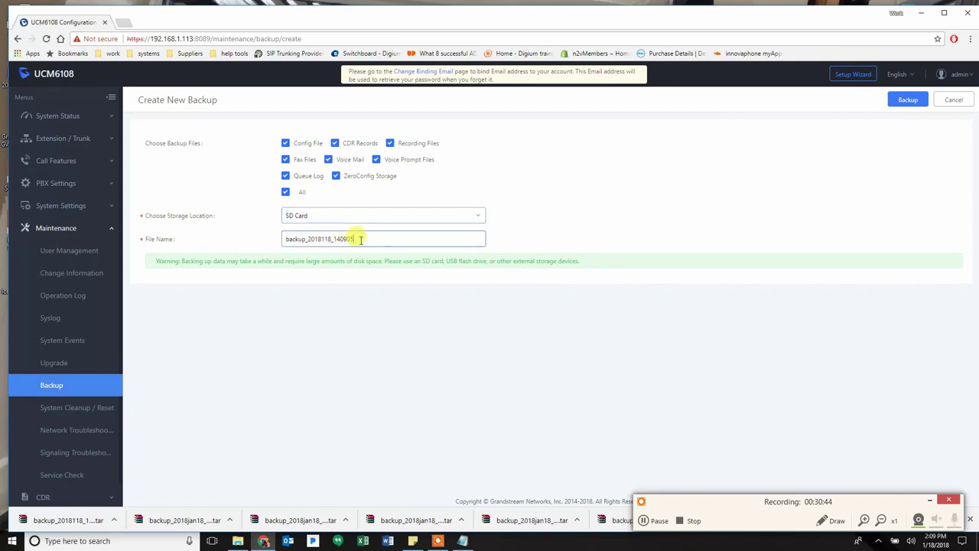
key(BackSpace)
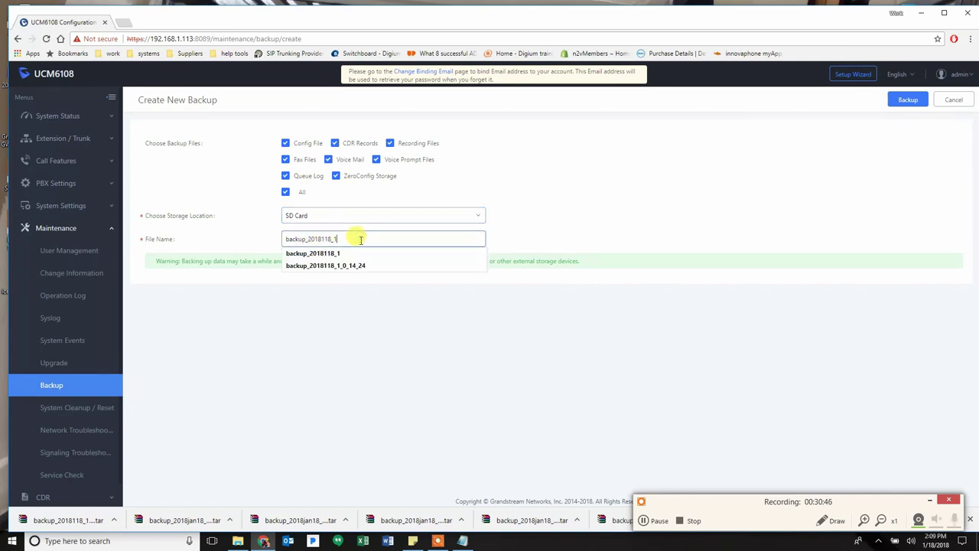
text(_)
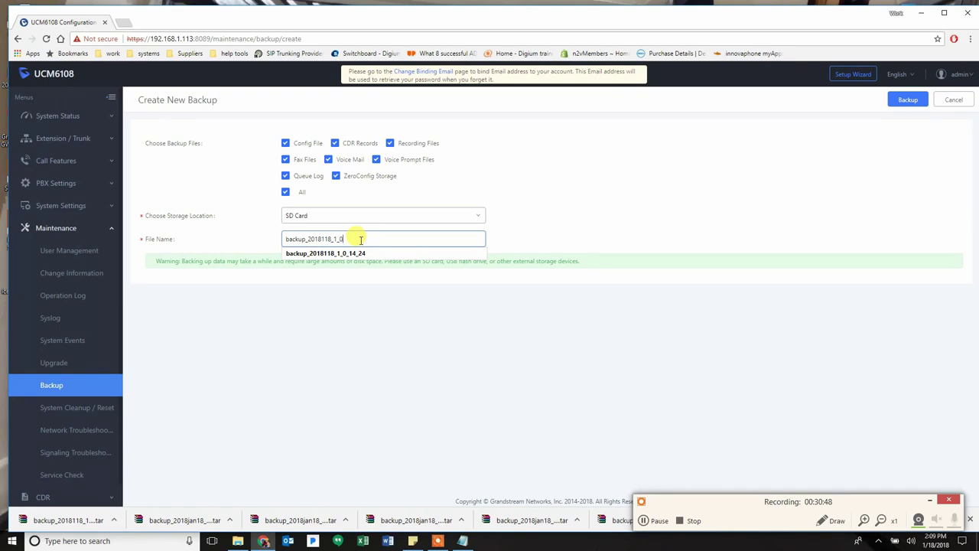
text(0_15_16)
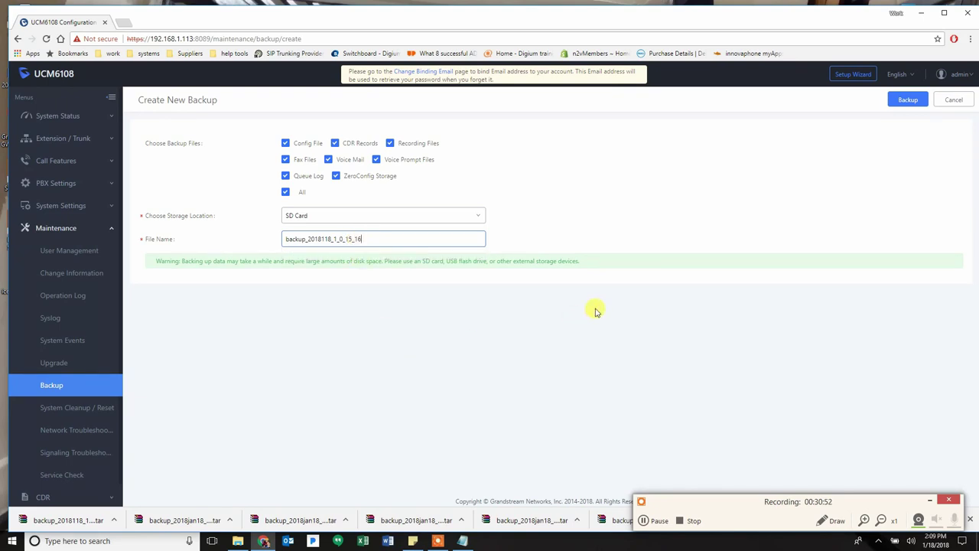
click(908, 100)
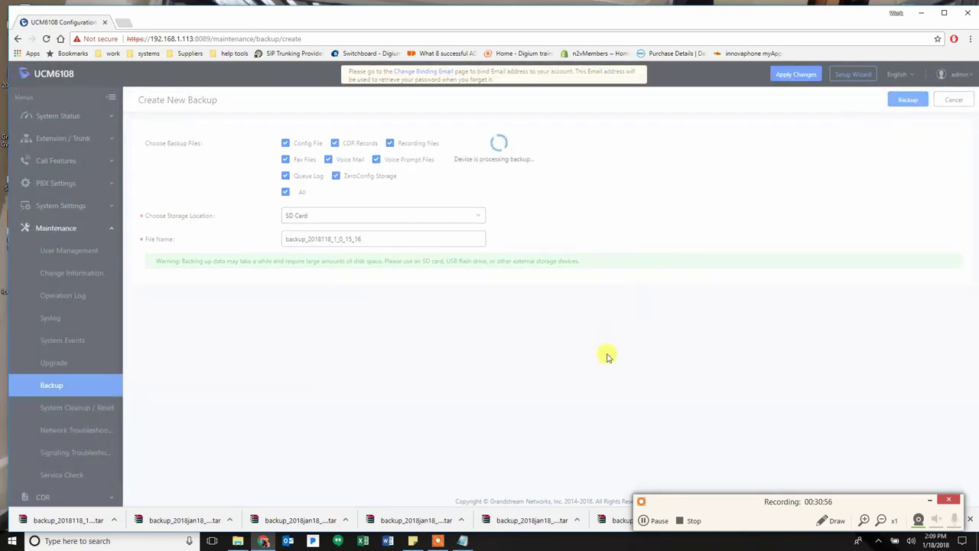
click(649, 524)
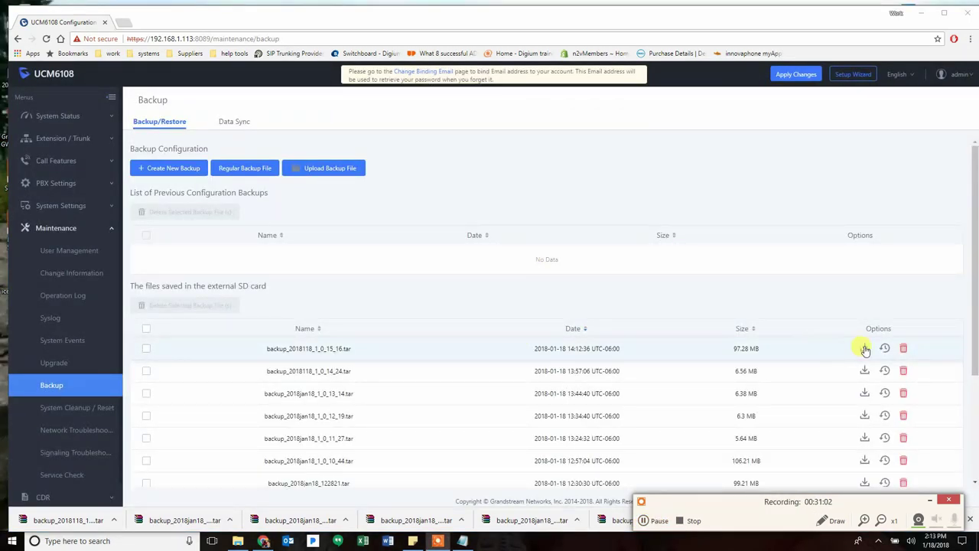
Download backup_2018118_1_0_15_16.tar and return to the System Information page
click(865, 348)
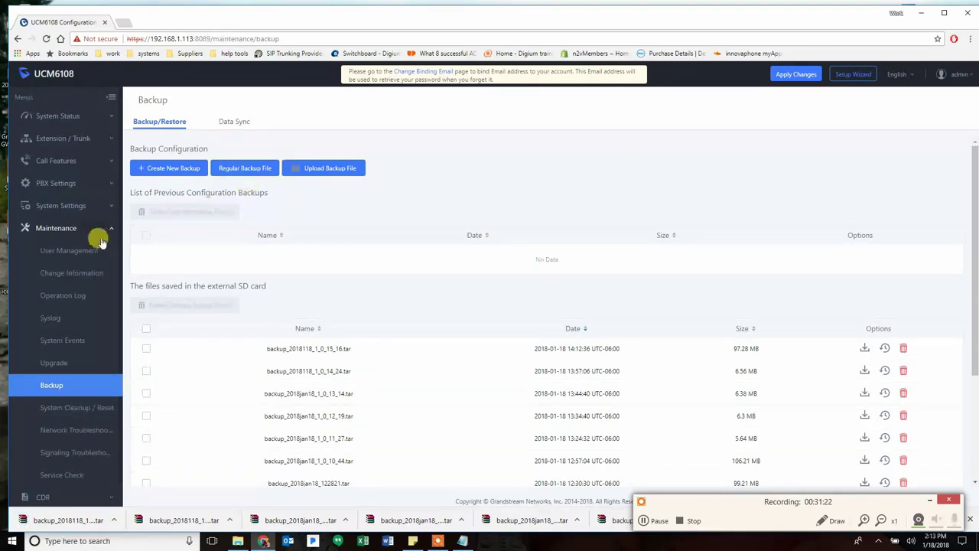
click(80, 254)
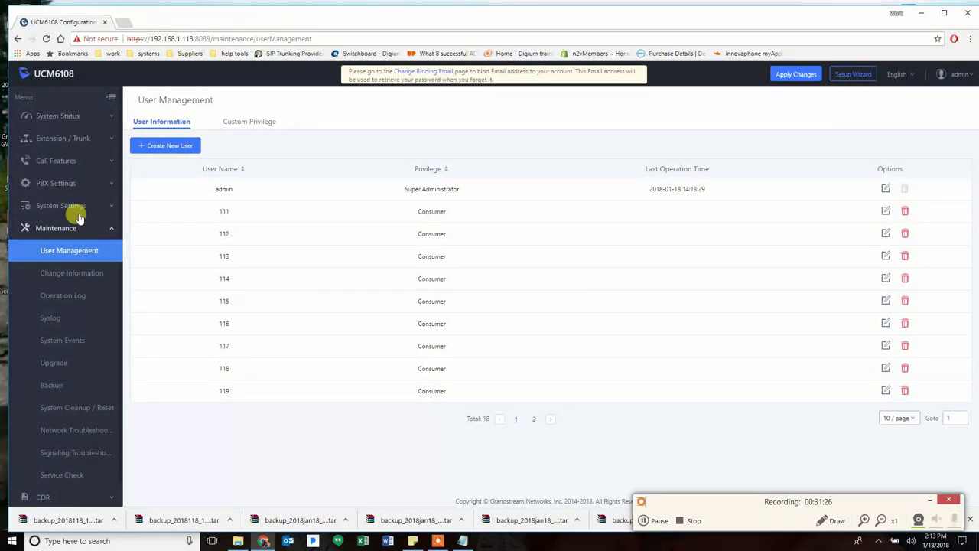
click(60, 119)
click(54, 160)
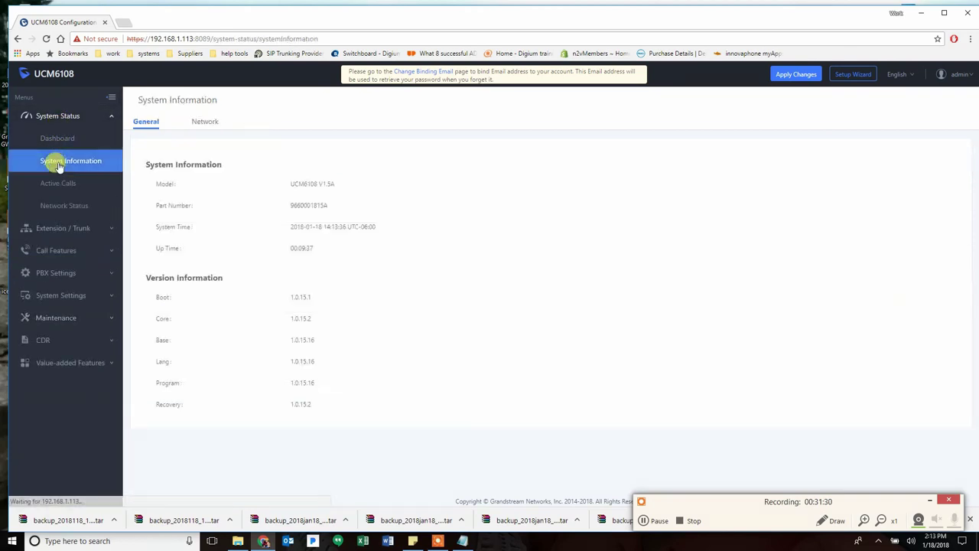